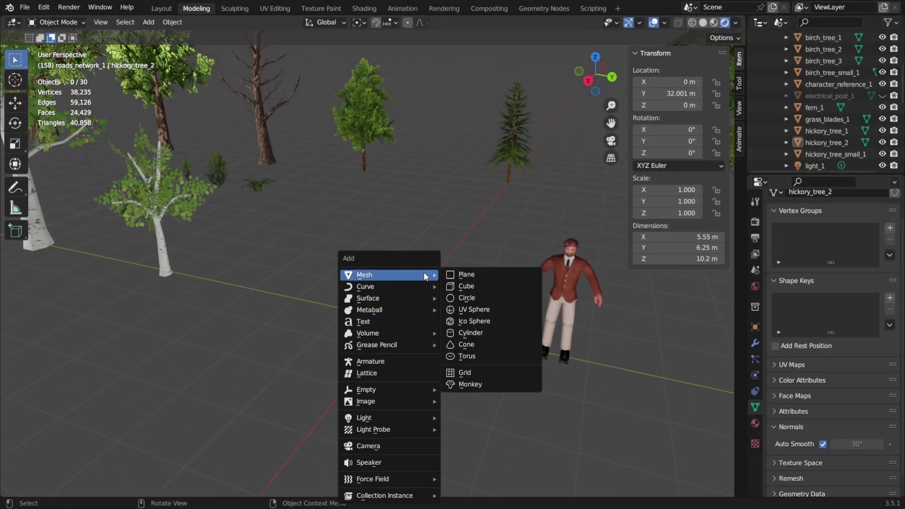
Add a six-sided cylinder mesh and set its dimensions to 0.3 m on X, Y and Z.
{"action": "left_click", "coordinate": [465, 335]}
{"action": "middle_click_drag", "start_coordinate": [466, 337], "coordinate": [488, 389], "text": "alt"}
{"action": "key", "text": "s"}
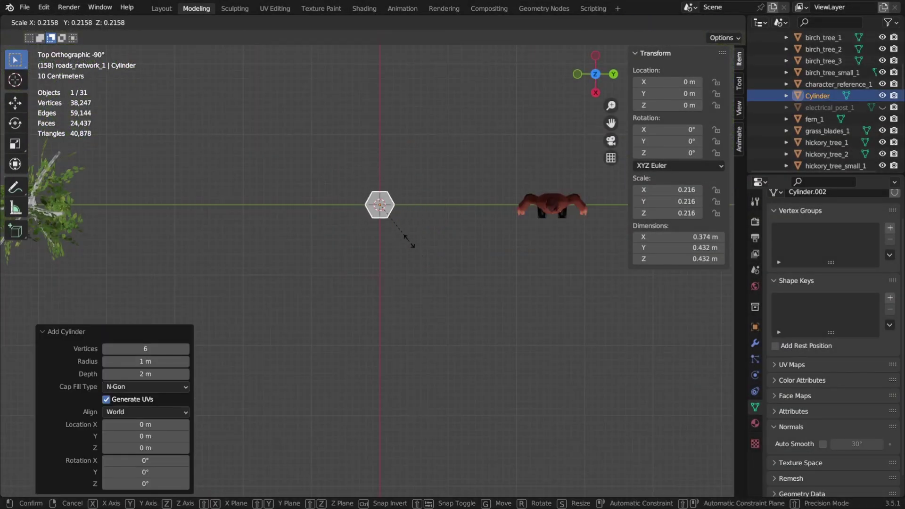
{"action": "left_click", "coordinate": [412, 245]}
{"action": "left_click", "coordinate": [699, 237]}
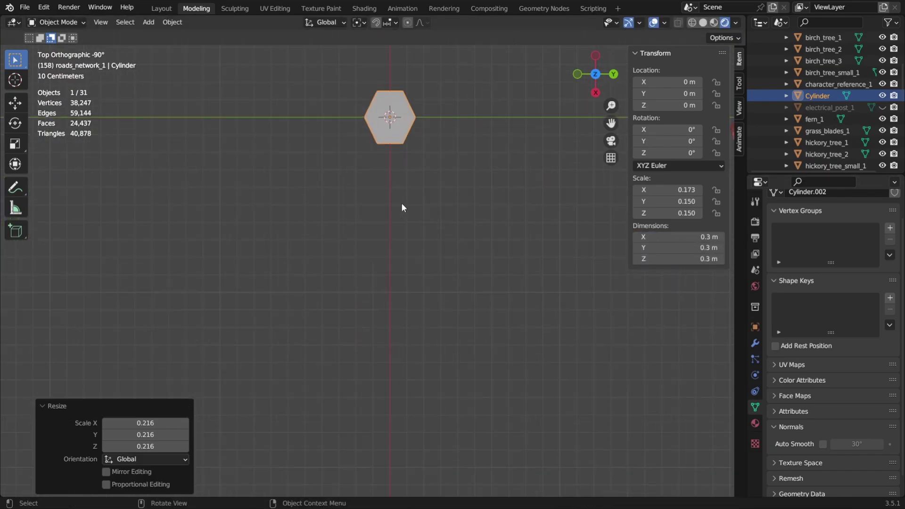
Move the cylinder up along Z so its base rests at ground level.
{"action": "middle_click_drag", "start_coordinate": [397, 178], "coordinate": [391, 349], "text": "alt"}
{"action": "key", "text": "g"}
{"action": "key", "text": "z"}
{"action": "left_click", "coordinate": [397, 361]}
Delete the bottom face of the cylinder.
{"action": "key", "text": "Tab"}
{"action": "left_click", "coordinate": [393, 313]}
{"action": "middle_click_drag", "start_coordinate": [394, 317], "coordinate": [384, 264]}
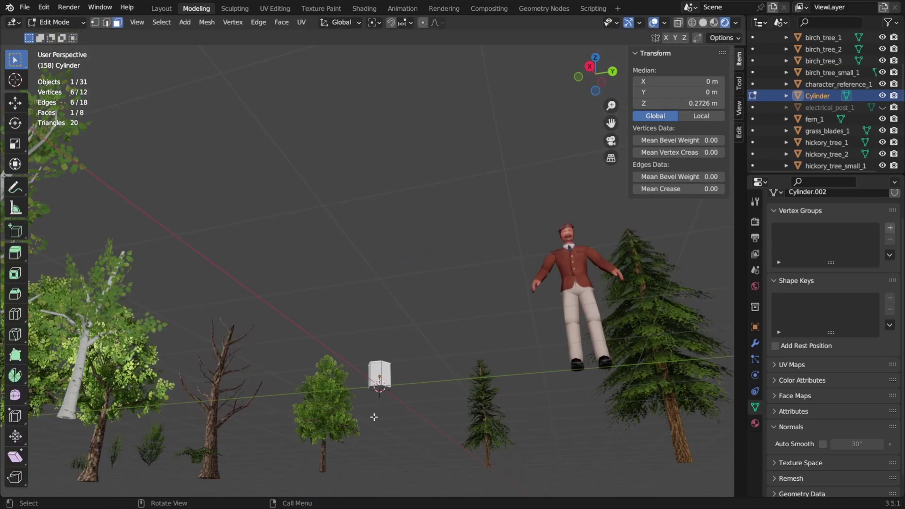
{"action": "left_click", "coordinate": [380, 367]}
Raise the cylinder's top face along Z to a height of 9 m to form a pole.
{"action": "key", "text": "KP_3"}
{"action": "key", "text": "g"}
{"action": "key", "text": "z"}
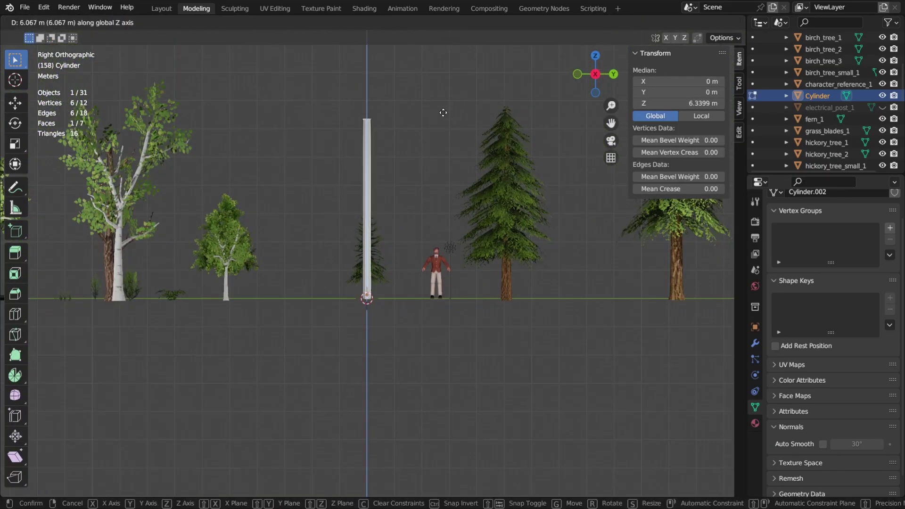
{"action": "left_click", "coordinate": [488, 122]}
Mark the edges around the pole's top face as a seam.
{"action": "middle_click_drag", "start_coordinate": [419, 125], "coordinate": [379, 164]}
{"action": "scroll", "coordinate": [372, 158], "scroll_direction": "up", "scroll_amount": 4}
{"action": "key", "text": "shift+2"}
{"action": "right_click", "coordinate": [369, 177]}
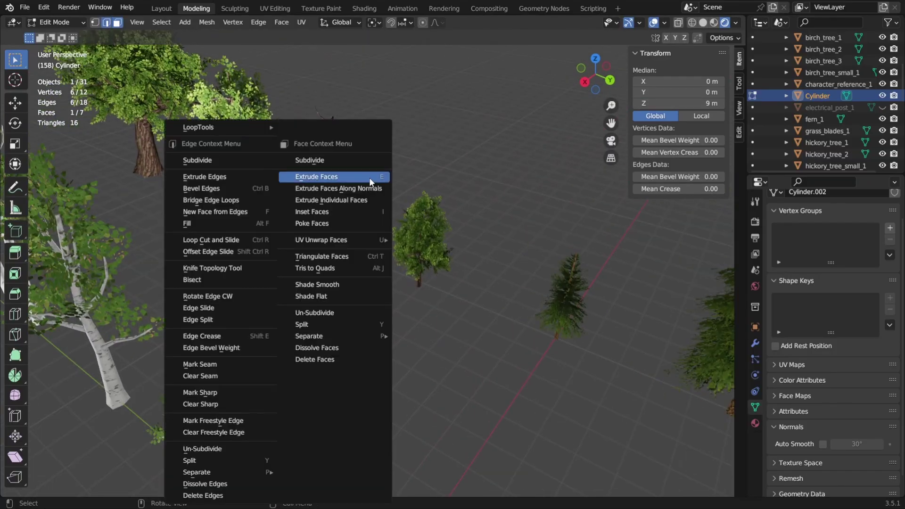
{"action": "key", "text": "ctrl+e"}
{"action": "left_click", "coordinate": [367, 262]}
Mark one vertical edge along the pole as a seam.
{"action": "scroll", "coordinate": [373, 269], "scroll_direction": "down", "scroll_amount": 3}
{"action": "middle_click_drag", "start_coordinate": [377, 283], "coordinate": [414, 363]}
{"action": "left_click", "coordinate": [366, 262]}
{"action": "key", "text": "ctrl+e"}
{"action": "left_click", "coordinate": [362, 236]}
{"action": "middle_click_drag", "start_coordinate": [382, 400], "coordinate": [513, 410]}
{"action": "left_click", "coordinate": [663, 22]}
{"action": "middle_click_drag", "start_coordinate": [401, 329], "coordinate": [448, 325]}
Shade the pole smooth and set its Auto Smooth angle to 70°.
{"action": "key", "text": "Tab"}
{"action": "right_click", "coordinate": [401, 334]}
{"action": "left_click", "coordinate": [400, 334]}
{"action": "mouse_move", "coordinate": [377, 202]}
{"action": "middle_mouse_down"}
{"action": "mouse_move", "coordinate": [355, 239]}
{"action": "mouse_move", "coordinate": [372, 273]}
{"action": "mouse_move", "coordinate": [371, 299]}
{"action": "mouse_move", "coordinate": [318, 295]}
{"action": "mouse_move", "coordinate": [451, 344]}
{"action": "mouse_move", "coordinate": [371, 353]}
{"action": "mouse_move", "coordinate": [368, 338]}
{"action": "mouse_move", "coordinate": [413, 175]}
{"action": "mouse_move", "coordinate": [473, 187]}
{"action": "mouse_move", "coordinate": [434, 210]}
{"action": "mouse_move", "coordinate": [387, 202]}
{"action": "middle_mouse_up"}
{"action": "type", "text": "70"}
{"action": "key", "text": "Return"}
Scale down the pole's top face so that the pole tapers upward.
{"action": "key", "text": "Tab"}
{"action": "left_click", "coordinate": [377, 194]}
{"action": "left_click", "coordinate": [377, 194]}
{"action": "key", "text": "KP_7"}
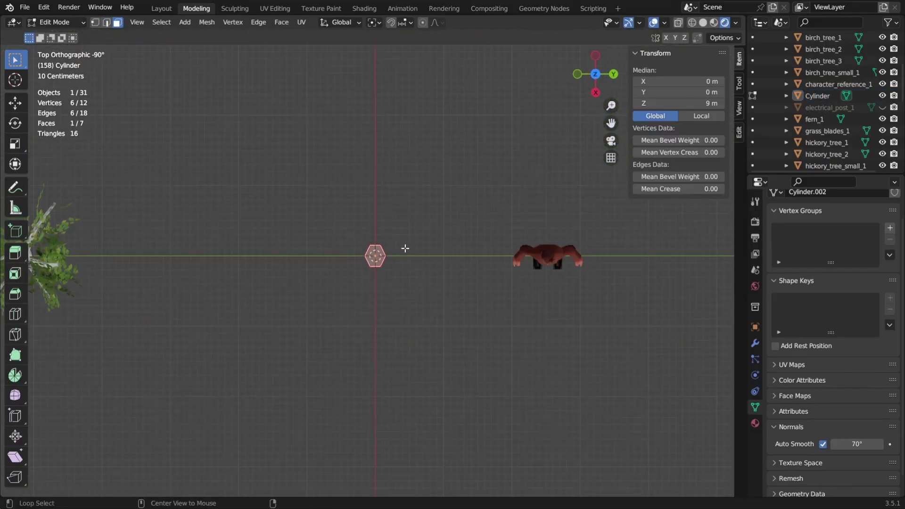
{"action": "scroll", "coordinate": [395, 253], "scroll_direction": "up", "scroll_amount": 5}
{"action": "key", "text": "s"}
{"action": "left_click", "coordinate": [415, 262]}
{"action": "scroll", "coordinate": [414, 263], "scroll_direction": "down", "scroll_amount": 5}
{"action": "middle_click_drag", "start_coordinate": [414, 262], "coordinate": [416, 326]}
Add a cube mesh at the foot of the pole.
{"action": "key", "text": "Tab"}
{"action": "key", "text": "shift+a"}
{"action": "left_click", "coordinate": [471, 286]}
Try to flatten the cube along X into a thin board.
{"action": "key", "text": "KP_7"}
{"action": "scroll", "coordinate": [406, 306], "scroll_direction": "up", "scroll_amount": 5}
{"action": "key", "text": "s"}
{"action": "key", "text": "x"}
{"action": "left_click", "coordinate": [383, 290]}
{"action": "middle_click_drag", "start_coordinate": [385, 289], "coordinate": [391, 240], "text": "shift"}
{"action": "scroll", "coordinate": [424, 227], "scroll_direction": "up", "scroll_amount": 5}
Try to move the flattened cube along X beside the pole, and undo both the move and the scaling.
{"action": "key", "text": "g"}
{"action": "key", "text": "x"}
{"action": "left_click", "coordinate": [446, 250]}
{"action": "scroll", "coordinate": [445, 249], "scroll_direction": "down", "scroll_amount": 3}
{"action": "middle_click_drag", "start_coordinate": [445, 250], "coordinate": [402, 336]}
{"action": "key", "text": "ctrl+z"}
{"action": "key", "text": "KP_3"}
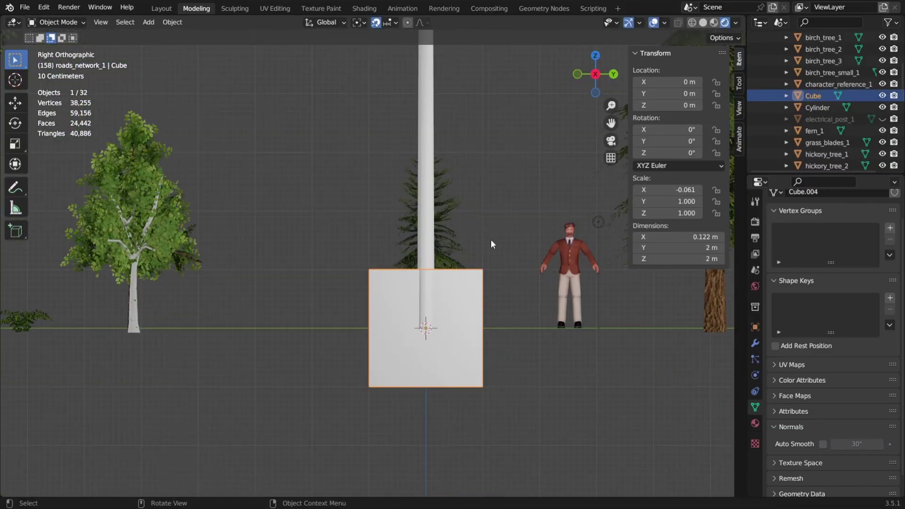
{"action": "key", "text": "ctrl+z"}
Select the vertices of the cube's positive X side in wireframe and move them -0.9 m along X.
{"action": "scroll", "coordinate": [475, 285], "scroll_direction": "up", "scroll_amount": 1}
{"action": "key", "text": "shift+z"}
{"action": "key", "text": "shift+z"}
{"action": "key", "text": "Tab"}
{"action": "middle_click_drag", "start_coordinate": [365, 273], "coordinate": [375, 353]}
{"action": "key", "text": "Tab"}
{"action": "key", "text": "shift+z"}
{"action": "key", "text": "1"}
{"action": "key", "text": "ctrl+z"}
{"action": "key", "text": "Tab"}
{"action": "left_click_drag", "start_coordinate": [339, 281], "coordinate": [537, 335]}
{"action": "key", "text": "g"}
{"action": "key", "text": "x"}
{"action": "left_click", "coordinate": [539, 260]}
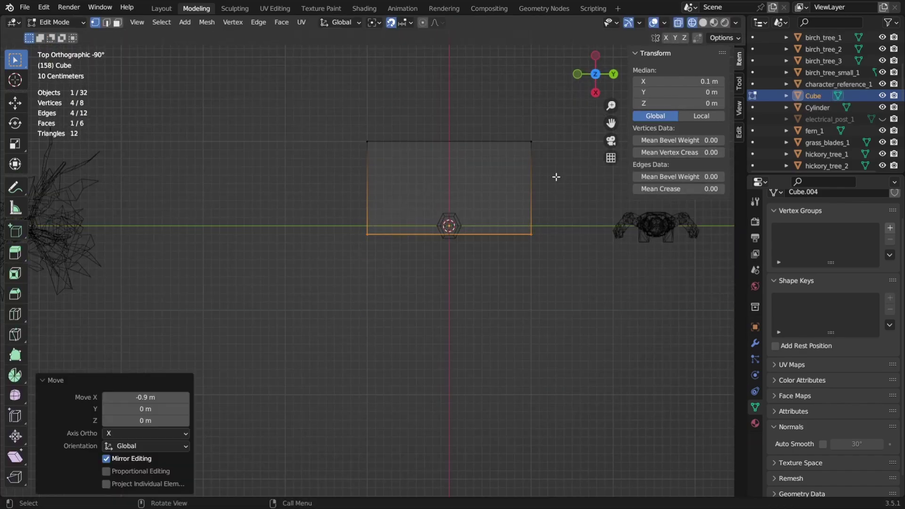
Move the vertices of the cube's opposite side along X to leave a board about 0.1 m thick.
{"action": "left_click_drag", "start_coordinate": [575, 121], "coordinate": [334, 170]}
{"action": "key", "text": "g"}
{"action": "key", "text": "x"}
Extend the ends of the board along Y to a total length of 2.4 m.
{"action": "left_click_drag", "start_coordinate": [522, 268], "coordinate": [549, 209]}
{"action": "middle_click_drag", "start_coordinate": [562, 315], "coordinate": [505, 203]}
{"action": "middle_click_drag", "start_coordinate": [580, 236], "coordinate": [598, 185], "text": "alt"}
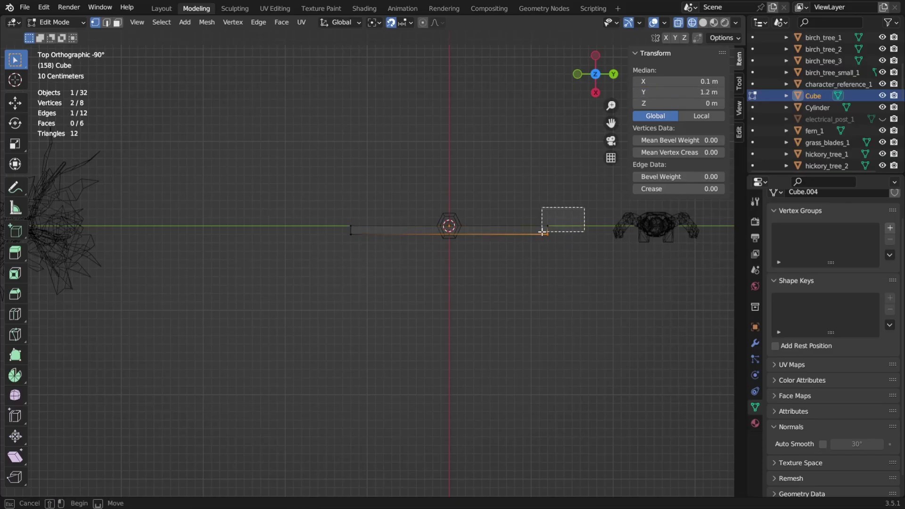
{"action": "key", "text": "Tab"}
{"action": "scroll", "coordinate": [515, 294], "scroll_direction": "down", "scroll_amount": 3}
{"action": "middle_click_drag", "start_coordinate": [495, 358], "coordinate": [456, 318]}
{"action": "key", "text": "1"}
{"action": "key", "text": "ctrl+z"}
Move the board's bottom vertices up and its top vertices down along Z, leaving it 0.2 m tall.
{"action": "key", "text": "Tab"}
{"action": "left_click_drag", "start_coordinate": [519, 338], "coordinate": [363, 404]}
{"action": "key", "text": "g"}
{"action": "key", "text": "g"}
{"action": "left_click", "coordinate": [449, 299]}
{"action": "left_click_drag", "start_coordinate": [492, 289], "coordinate": [354, 255]}
{"action": "key", "text": "g"}
{"action": "key", "text": "z"}
{"action": "left_click", "coordinate": [360, 304]}
{"action": "mouse_move", "coordinate": [335, 313]}
{"action": "middle_mouse_down"}
{"action": "mouse_move", "coordinate": [283, 354]}
{"action": "mouse_move", "coordinate": [290, 325]}
{"action": "middle_mouse_up"}
Try to move the four bottom vertices of the board.
{"action": "key", "text": "shift+z"}
{"action": "middle_click_drag", "start_coordinate": [476, 315], "coordinate": [528, 327], "text": "alt"}
{"action": "left_click", "coordinate": [471, 355]}
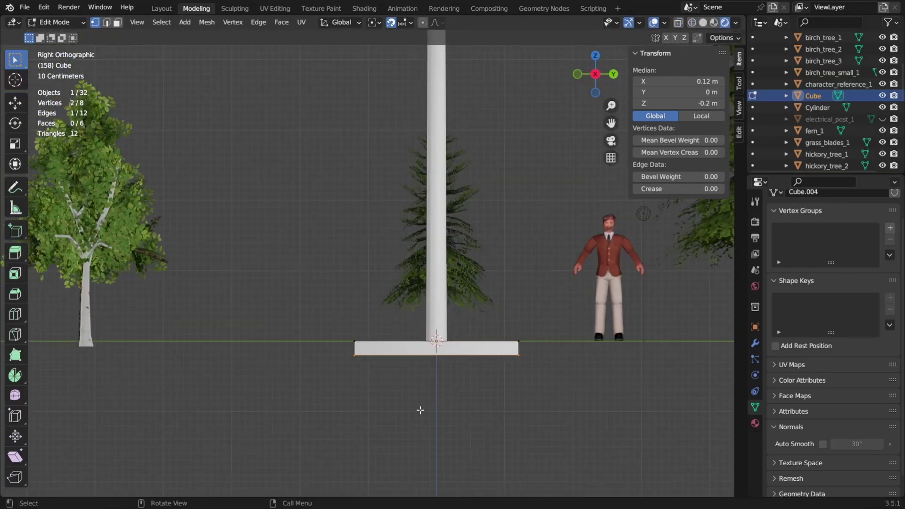
{"action": "right_click", "coordinate": [451, 447]}
{"action": "key", "text": "shift+z"}
{"action": "left_click_drag", "start_coordinate": [555, 398], "coordinate": [307, 352]}
{"action": "key", "text": "shift+z"}
{"action": "left_click", "coordinate": [463, 397]}
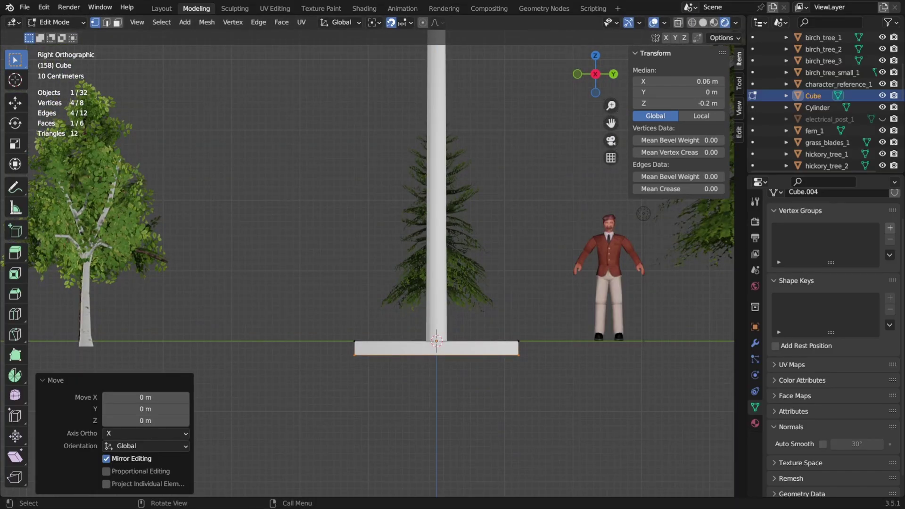
{"action": "scroll", "coordinate": [499, 402], "scroll_direction": "down", "scroll_amount": 2}
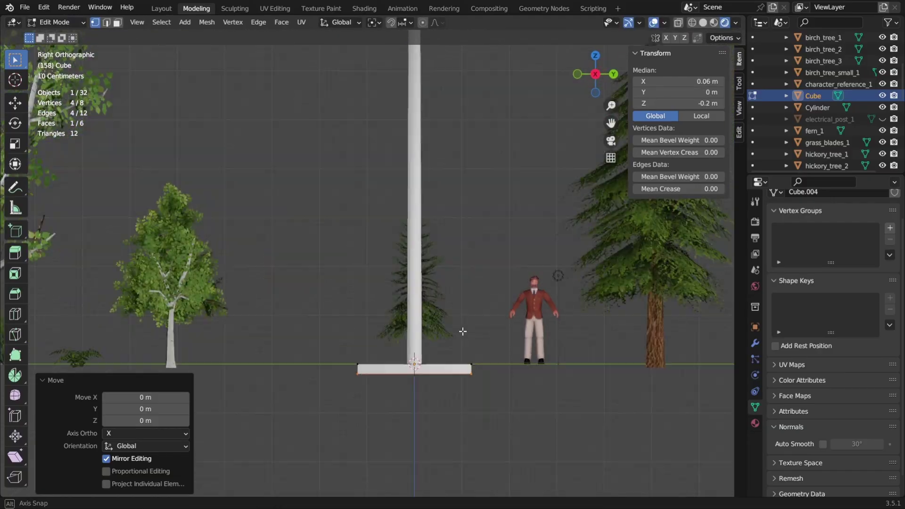
Undo the last changes made to the board's bottom vertices.
{"action": "left_click", "coordinate": [477, 391]}
{"action": "key", "text": "ctrl+l"}
{"action": "scroll", "coordinate": [487, 352], "scroll_direction": "down", "scroll_amount": 5}
{"action": "scroll", "coordinate": [485, 350], "scroll_direction": "up", "scroll_amount": 2}
{"action": "key", "text": "ctrl+z"}
{"action": "key", "text": "ctrl+z"}
{"action": "key", "text": "ctrl+z"}
{"action": "key", "text": "ctrl+z"}
Select the whole board and raise it about 8.66 m along Z to near the pole's top.
{"action": "scroll", "coordinate": [484, 350], "scroll_direction": "down", "scroll_amount": 2}
{"action": "key", "text": "z"}
{"action": "left_click", "coordinate": [410, 278]}
{"action": "key", "text": "a"}
{"action": "left_click", "coordinate": [424, 123]}
Move the crossarm board along X until it sits against the side of the pole.
{"action": "middle_click_drag", "start_coordinate": [418, 135], "coordinate": [397, 345], "text": "alt"}
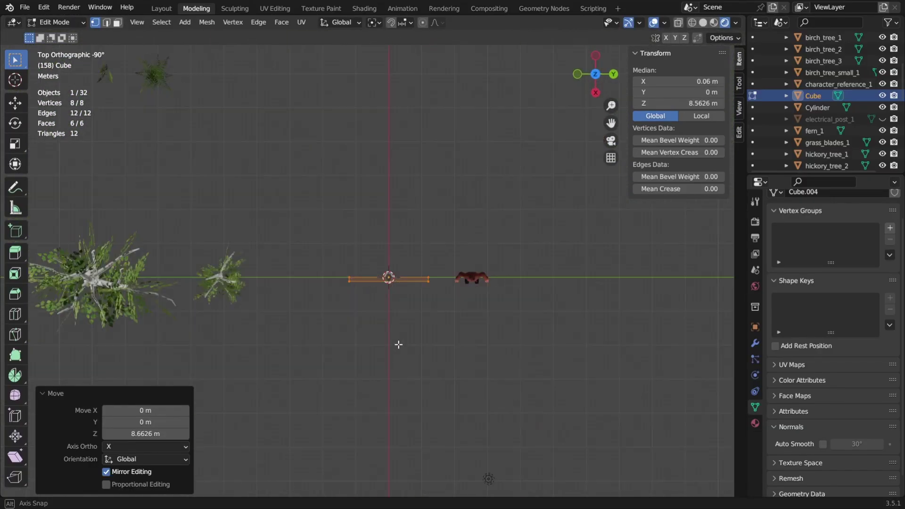
{"action": "scroll", "coordinate": [396, 304], "scroll_direction": "up", "scroll_amount": 9}
{"action": "key", "text": "g"}
{"action": "key", "text": "x"}
{"action": "left_click", "coordinate": [436, 263]}
{"action": "middle_click_drag", "start_coordinate": [437, 262], "coordinate": [366, 173]}
{"action": "scroll", "coordinate": [377, 181], "scroll_direction": "down", "scroll_amount": 4}
Duplicate the crossarm board along X and fit the copy against the opposite side of the pole.
{"action": "mouse_move", "coordinate": [411, 200]}
{"action": "middle_mouse_down"}
{"action": "mouse_move", "coordinate": [413, 180]}
{"action": "mouse_move", "coordinate": [394, 185]}
{"action": "mouse_move", "coordinate": [404, 297]}
{"action": "mouse_move", "coordinate": [566, 199]}
{"action": "mouse_move", "coordinate": [690, 366]}
{"action": "middle_mouse_up"}
{"action": "key", "text": "shift+d"}
{"action": "key", "text": "x"}
{"action": "left_click", "coordinate": [422, 301]}
{"action": "scroll", "coordinate": [453, 292], "scroll_direction": "up", "scroll_amount": 10}
{"action": "key", "text": "g"}
{"action": "key", "text": "x"}
{"action": "left_click", "coordinate": [460, 290]}
{"action": "left_click", "coordinate": [457, 290]}
{"action": "scroll", "coordinate": [445, 294], "scroll_direction": "down", "scroll_amount": 9}
{"action": "middle_click_drag", "start_coordinate": [468, 243], "coordinate": [477, 245]}
Duplicate both crossarm boards and move the copies about 1 m down the pole along Z.
{"action": "key", "text": "z"}
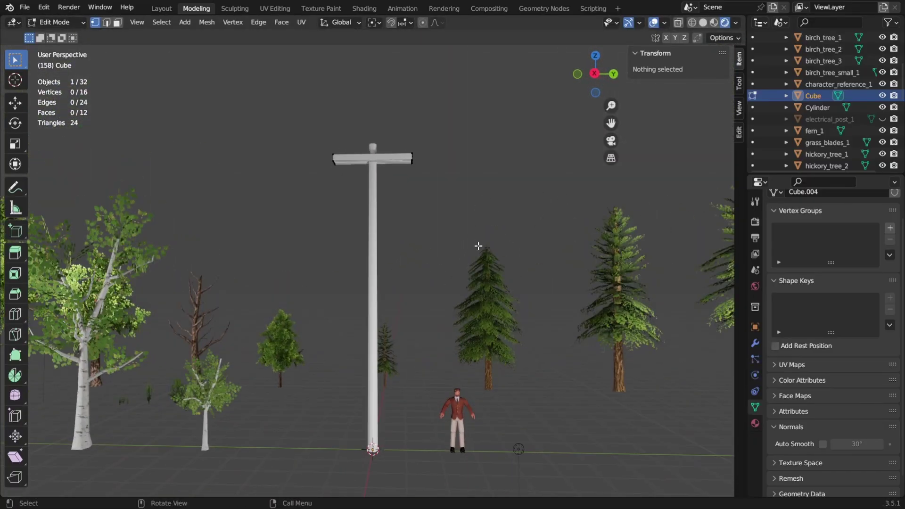
{"action": "left_click", "coordinate": [401, 245]}
{"action": "left_click_drag", "start_coordinate": [498, 94], "coordinate": [283, 188]}
{"action": "key", "text": "z"}
{"action": "left_click", "coordinate": [293, 167]}
{"action": "middle_click_drag", "start_coordinate": [400, 174], "coordinate": [419, 165], "text": "alt"}
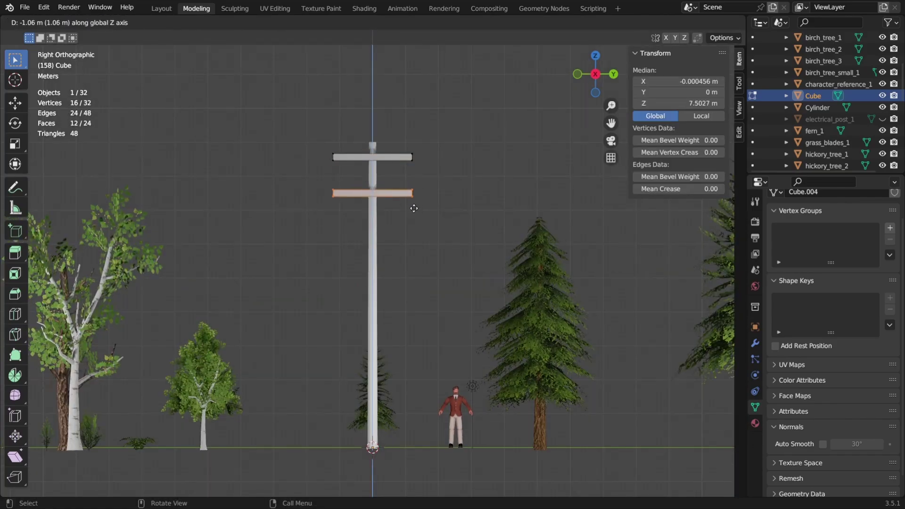
{"action": "left_click", "coordinate": [414, 208]}
Rotate the lower pair of crossarms 90° around the pole as seen from above.
{"action": "middle_click_drag", "start_coordinate": [414, 210], "coordinate": [499, 236], "text": "alt"}
{"action": "type", "text": "r90"}
{"action": "key", "text": "Return"}
{"action": "left_click", "coordinate": [400, 212]}
{"action": "key", "text": "Tab"}
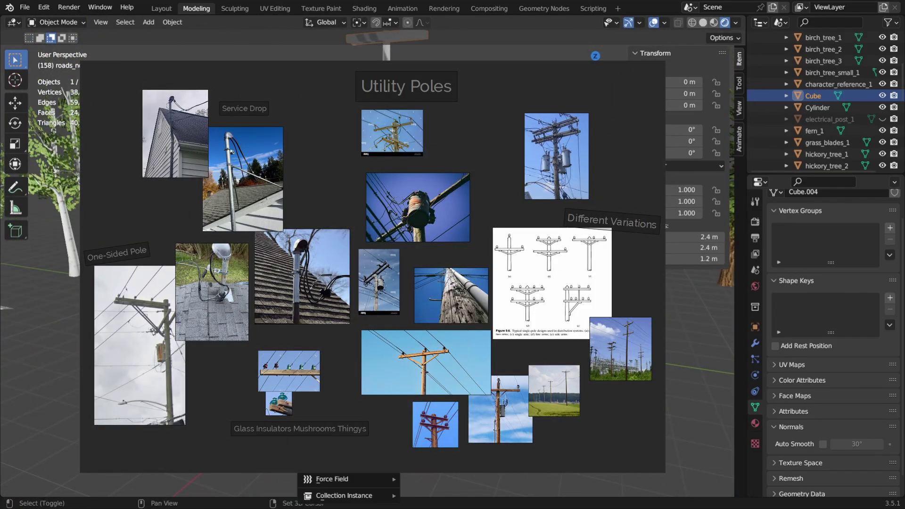
Add another six-sided cylinder at the pole's foot and scale it uniformly to about 0.395.
{"action": "left_click", "coordinate": [431, 327]}
{"action": "middle_click_drag", "start_coordinate": [431, 327], "coordinate": [433, 377], "text": "alt"}
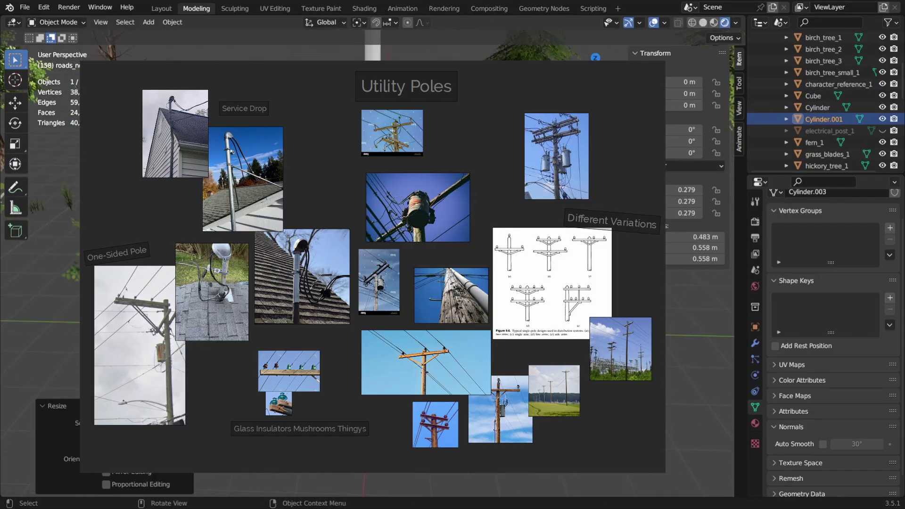
{"action": "key", "text": "s"}
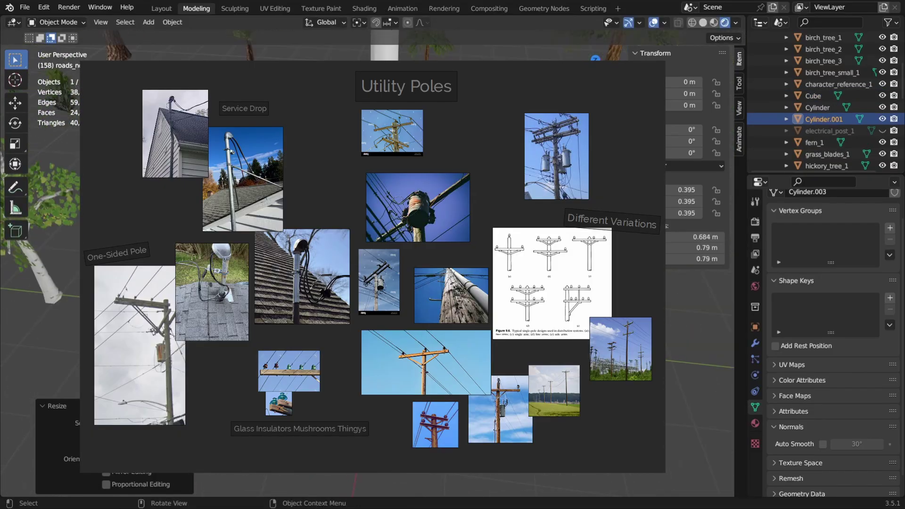
Raise the new cylinder's top face about 0.57 m along Z to make a taller can.
{"action": "key", "text": "Tab"}
{"action": "key", "text": "KP_3"}
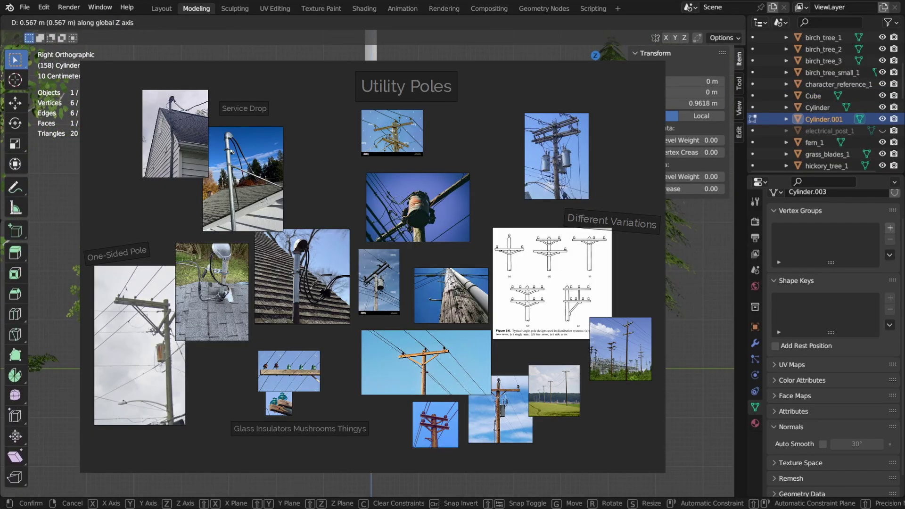
{"action": "left_click", "coordinate": [415, 212]}
{"action": "middle_click_drag", "start_coordinate": [415, 212], "coordinate": [367, 235]}
{"action": "key", "text": "Tab"}
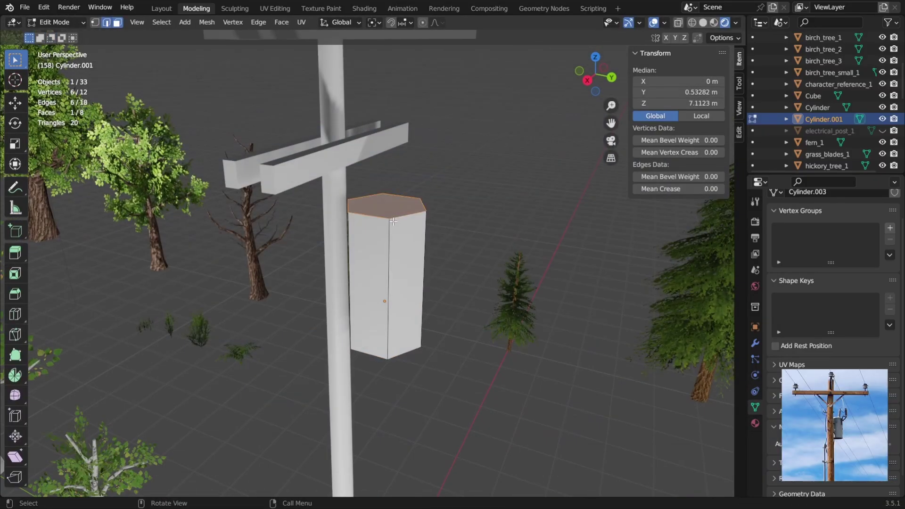
Mark the rims of the can's top and bottom faces sharp, and seam the vertical edge facing the pole.
{"action": "right_click", "coordinate": [394, 220]}
{"action": "left_click", "coordinate": [404, 281]}
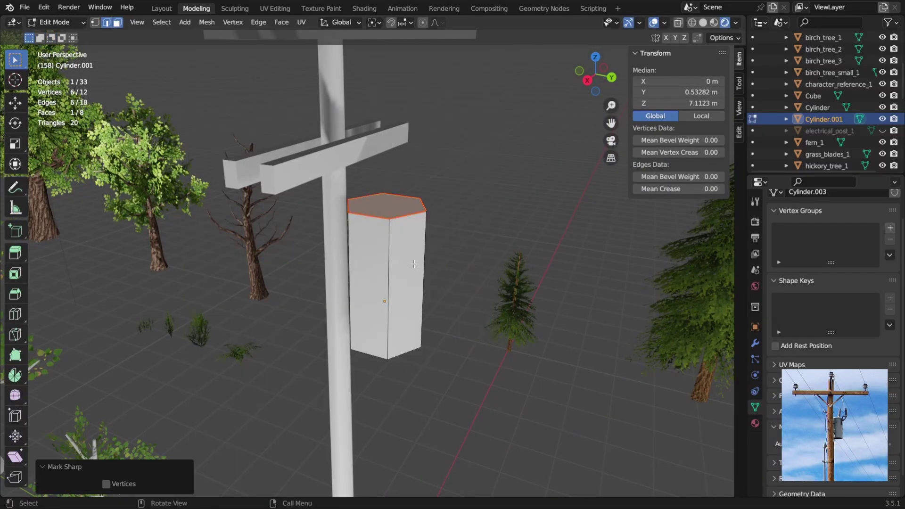
{"action": "right_click", "coordinate": [404, 343]}
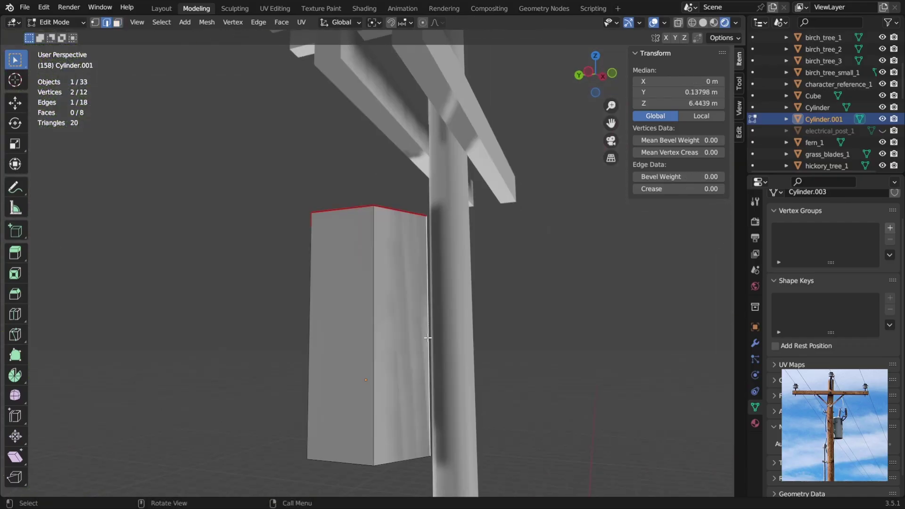
{"action": "right_click", "coordinate": [416, 367]}
{"action": "left_click", "coordinate": [417, 366]}
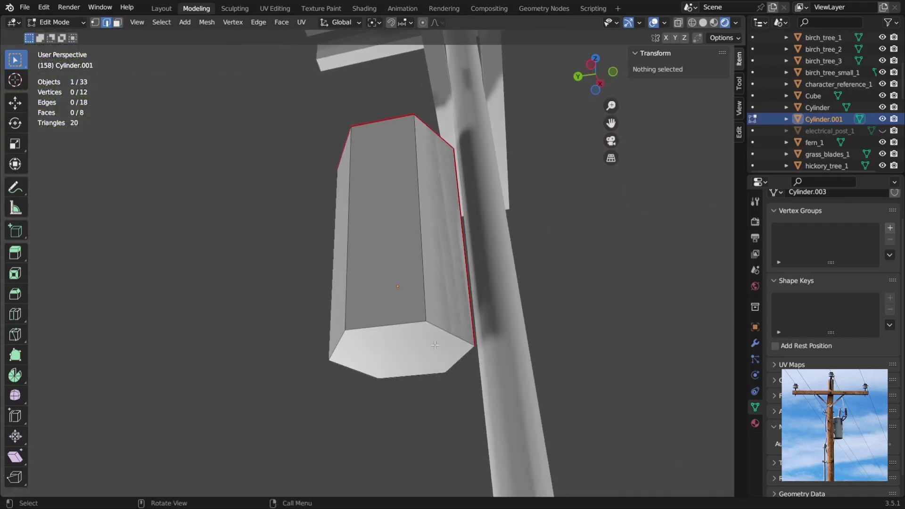
{"action": "left_click", "coordinate": [435, 345]}
{"action": "right_click", "coordinate": [375, 363]}
{"action": "left_click", "coordinate": [376, 364]}
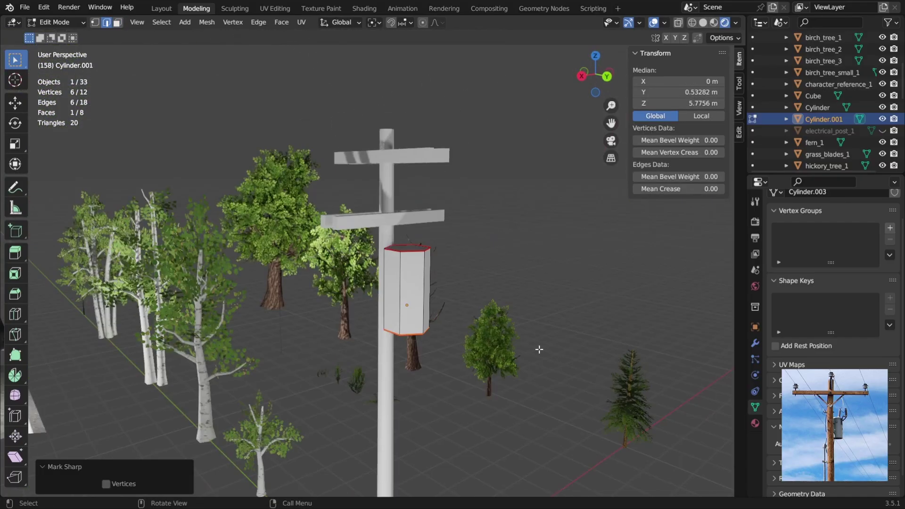
Leave mesh editing and shade the transformer can smooth.
{"action": "left_click", "coordinate": [414, 304]}
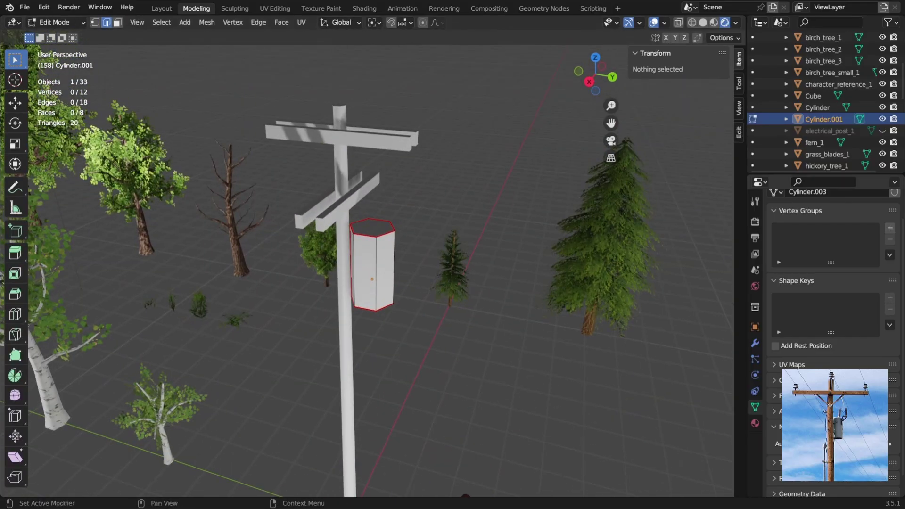
{"action": "key", "text": "Tab"}
{"action": "right_click", "coordinate": [417, 286]}
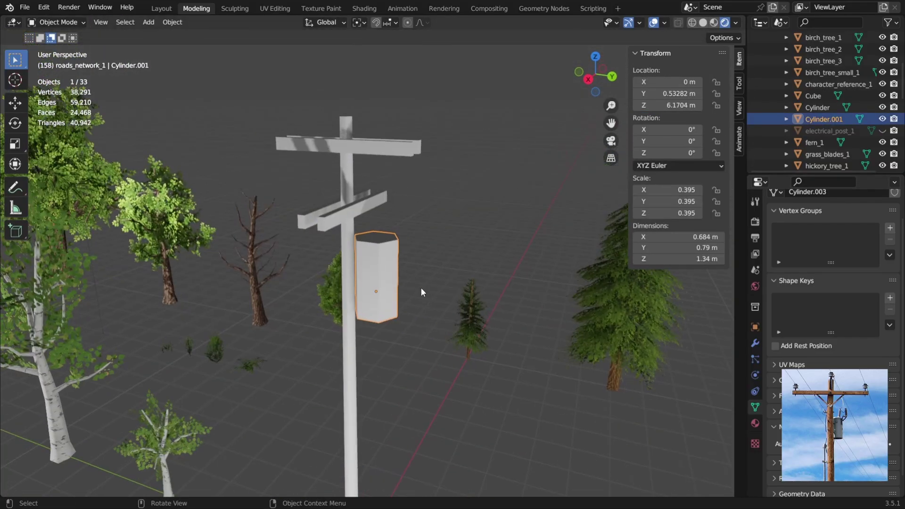
{"action": "left_click", "coordinate": [417, 286]}
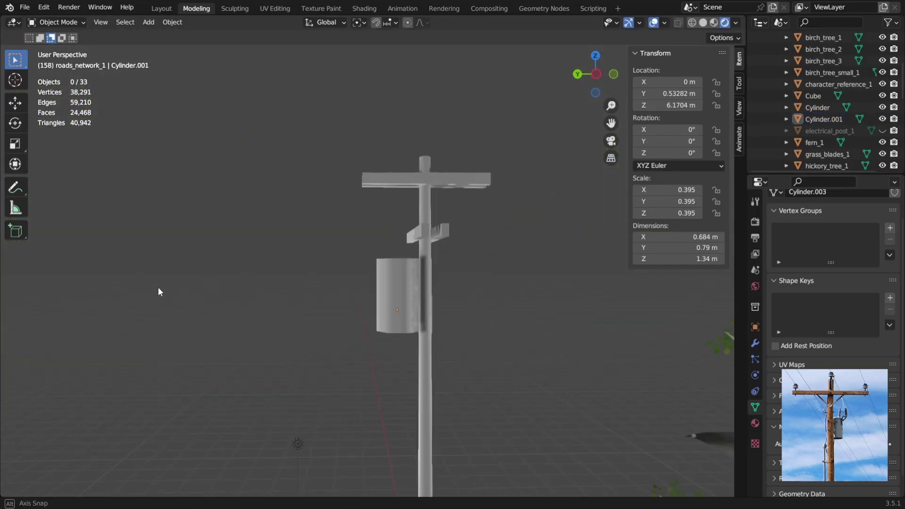
{"action": "middle_click_drag", "start_coordinate": [157, 287], "coordinate": [390, 289]}
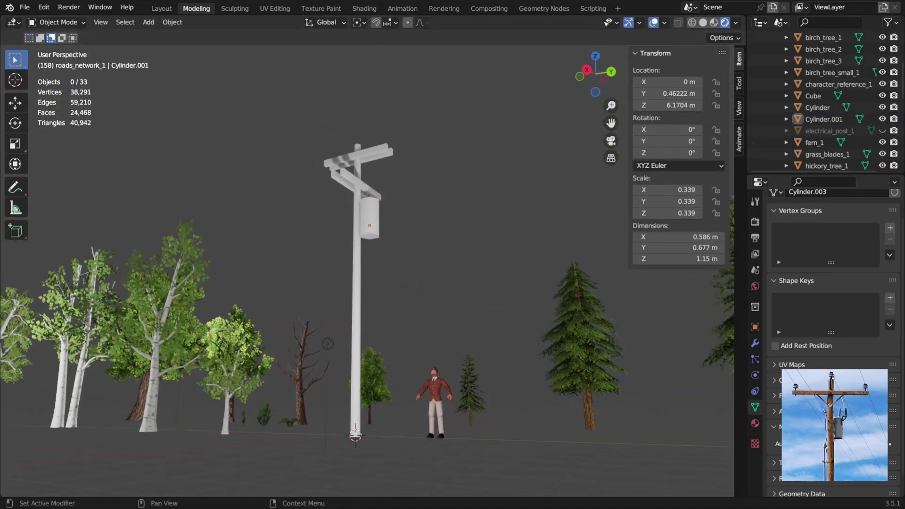
{"action": "middle_click_drag", "start_coordinate": [497, 338], "coordinate": [424, 353]}
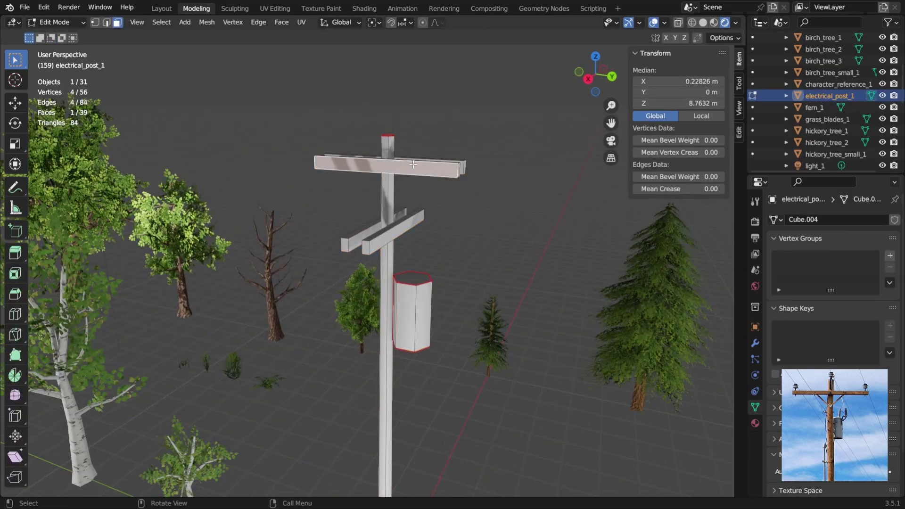
Select the end faces of all four crossarm boards and mark their outlines as seams.
{"action": "middle_click_drag", "start_coordinate": [413, 164], "coordinate": [367, 198]}
{"action": "left_click", "coordinate": [424, 208]}
{"action": "left_click", "coordinate": [474, 194], "text": "ctrl"}
{"action": "middle_click_drag", "start_coordinate": [475, 195], "coordinate": [453, 160]}
{"action": "left_click", "coordinate": [429, 149], "text": "ctrl"}
{"action": "middle_click_drag", "start_coordinate": [608, 287], "coordinate": [329, 226]}
{"action": "left_click", "coordinate": [272, 178], "text": "ctrl"}
{"action": "left_click", "coordinate": [287, 172], "text": "ctrl"}
{"action": "middle_click_drag", "start_coordinate": [288, 172], "coordinate": [301, 217]}
{"action": "left_click", "coordinate": [127, 92]}
{"action": "left_click", "coordinate": [167, 92], "text": "shift"}
{"action": "middle_click_drag", "start_coordinate": [358, 189], "coordinate": [189, 208]}
{"action": "left_click", "coordinate": [431, 86], "text": "shift"}
{"action": "left_click", "coordinate": [405, 91], "text": "shift"}
{"action": "middle_click_drag", "start_coordinate": [263, 160], "coordinate": [541, 226]}
{"action": "key", "text": "shift+2"}
{"action": "right_click", "coordinate": [406, 353]}
{"action": "right_click", "coordinate": [244, 390]}
{"action": "left_click", "coordinate": [244, 390]}
Select one lengthwise edge on each of the four crossarm boards and mark these edges as seams.
{"action": "key", "text": "2"}
{"action": "left_click", "coordinate": [489, 212]}
{"action": "left_click", "coordinate": [511, 211], "text": "shift"}
{"action": "middle_click_drag", "start_coordinate": [511, 211], "coordinate": [416, 229]}
{"action": "left_click", "coordinate": [490, 121], "text": "shift"}
{"action": "left_click", "coordinate": [464, 113], "text": "shift"}
{"action": "right_click", "coordinate": [458, 112]}
{"action": "left_click", "coordinate": [419, 333]}
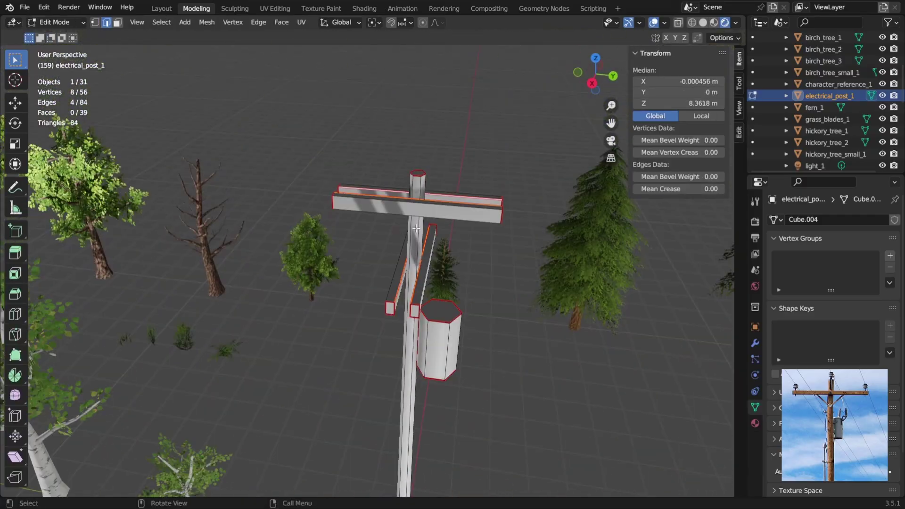
Duplicate the front upper crossarm board and place the copy just below the original in the right view.
{"action": "left_click", "coordinate": [465, 212]}
{"action": "key", "text": "ctrl+l"}
{"action": "middle_click_drag", "start_coordinate": [471, 220], "coordinate": [501, 210]}
{"action": "key", "text": "KP_3"}
{"action": "key", "text": "shift+d"}
{"action": "left_click", "coordinate": [574, 248]}
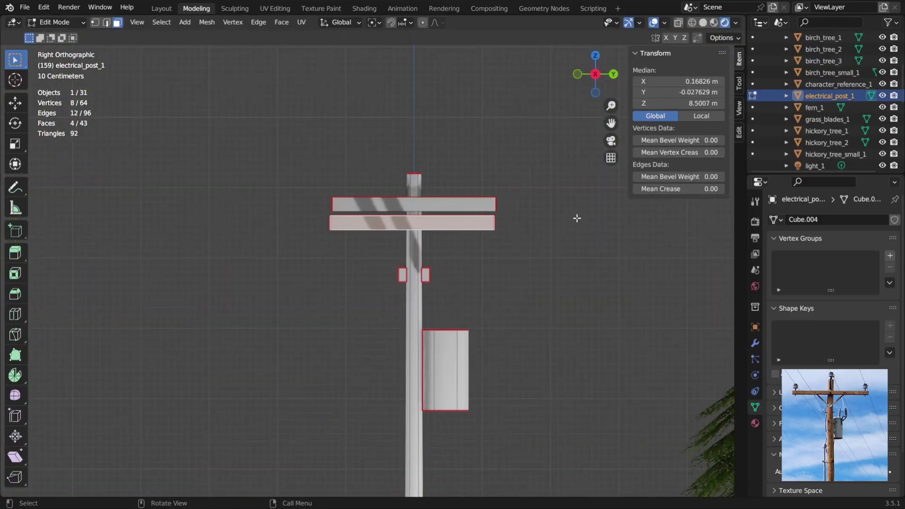
Scale the copied board down into a thin brace, adjust its thickness along X and rotate it to a diagonal.
{"action": "left_click", "coordinate": [451, 254]}
{"action": "middle_click_drag", "start_coordinate": [443, 276], "coordinate": [462, 254]}
{"action": "key", "text": "s"}
{"action": "key", "text": "x"}
{"action": "left_click", "coordinate": [342, 257]}
{"action": "key", "text": "r"}
{"action": "left_click", "coordinate": [442, 184]}
Move the diagonal brace under the upper crossarm and shift it along X toward the post.
{"action": "key", "text": "g"}
{"action": "left_click", "coordinate": [480, 178]}
{"action": "middle_click_drag", "start_coordinate": [480, 178], "coordinate": [302, 250]}
{"action": "key", "text": "g"}
{"action": "key", "text": "x"}
{"action": "left_click", "coordinate": [330, 217]}
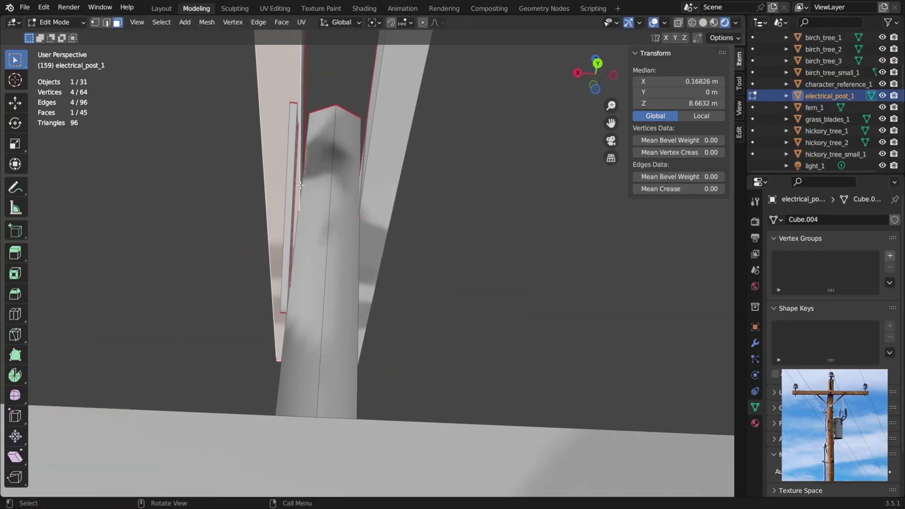
Check how the brace meets the post and front upper crossarm board, and save the file.
{"action": "key", "text": "Tab"}
{"action": "key", "text": "Tab"}
{"action": "left_click", "coordinate": [586, 253]}
{"action": "key", "text": "ctrl+l"}
{"action": "middle_click_drag", "start_coordinate": [301, 171], "coordinate": [464, 212]}
{"action": "left_click", "coordinate": [370, 222], "text": "shift"}
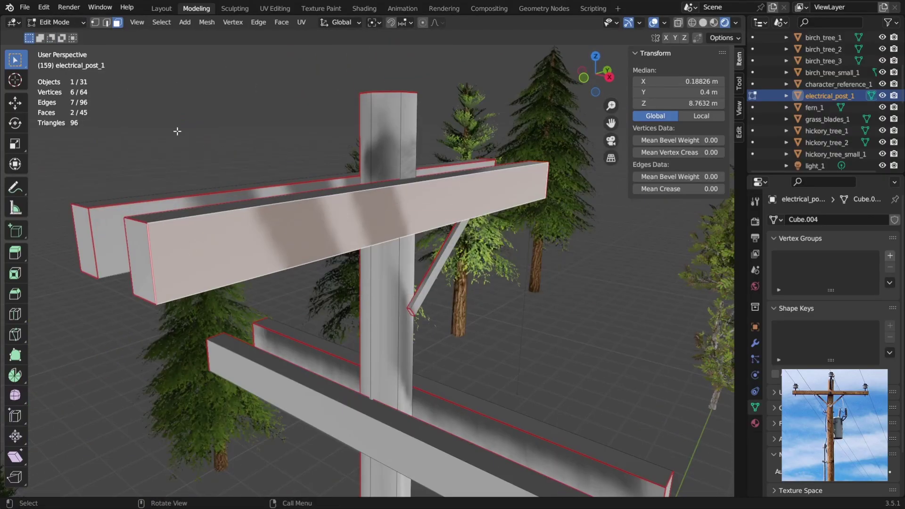
{"action": "left_click", "coordinate": [25, 7]}
{"action": "left_click", "coordinate": [47, 85]}
Shift the brace along X so it lines up between the front upper board and the post.
{"action": "middle_click_drag", "start_coordinate": [268, 250], "coordinate": [194, 196]}
{"action": "key", "text": "ctrl+l"}
{"action": "middle_click_drag", "start_coordinate": [401, 208], "coordinate": [283, 349]}
{"action": "key", "text": "g"}
{"action": "key", "text": "x"}
{"action": "left_click", "coordinate": [309, 197]}
{"action": "key", "text": "g"}
{"action": "key", "text": "x"}
{"action": "left_click", "coordinate": [325, 287]}
Rotate the whole brace slightly and shift it horizontally, locked to the XY plane, to fit against the post.
{"action": "left_click", "coordinate": [305, 297]}
{"action": "key", "text": "ctrl+l"}
{"action": "key", "text": "r"}
{"action": "left_click", "coordinate": [344, 401]}
{"action": "key", "text": "g"}
{"action": "key", "text": "shift+z"}
{"action": "left_click", "coordinate": [364, 403]}
Rotate and move a duplicate of the brace to the post's opposite side, forming a V below the upper crossarm.
{"action": "middle_click_drag", "start_coordinate": [363, 404], "coordinate": [455, 238]}
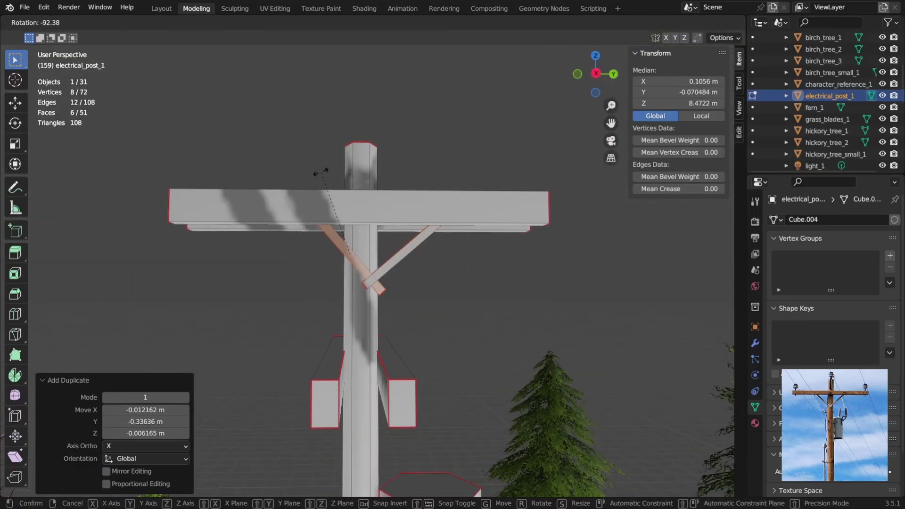
{"action": "key", "text": "g"}
{"action": "left_click", "coordinate": [301, 178]}
{"action": "scroll", "coordinate": [377, 226], "scroll_direction": "up", "scroll_amount": 4}
{"action": "key", "text": "r"}
{"action": "left_click", "coordinate": [415, 234]}
{"action": "key", "text": "g"}
{"action": "left_click", "coordinate": [416, 235]}
{"action": "left_click", "coordinate": [447, 264]}
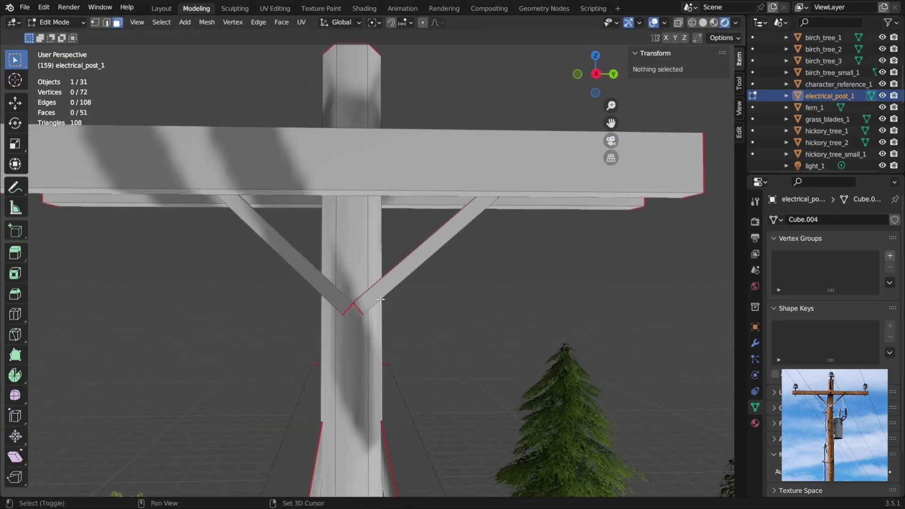
Select a whole brace by its linked geometry, then rotate and move it to fit the V bracing on the post.
{"action": "scroll", "coordinate": [378, 299], "scroll_direction": "up", "scroll_amount": 3}
{"action": "middle_click_drag", "start_coordinate": [378, 300], "coordinate": [612, 221]}
{"action": "scroll", "coordinate": [155, 305], "scroll_direction": "down", "scroll_amount": 3}
{"action": "left_click", "coordinate": [442, 175]}
{"action": "left_click", "coordinate": [450, 174]}
{"action": "key", "text": "l"}
{"action": "key", "text": "r"}
{"action": "left_click", "coordinate": [564, 212]}
{"action": "key", "text": "g"}
{"action": "left_click", "coordinate": [565, 198]}
{"action": "middle_click_drag", "start_coordinate": [566, 198], "coordinate": [578, 283]}
{"action": "key", "text": "r"}
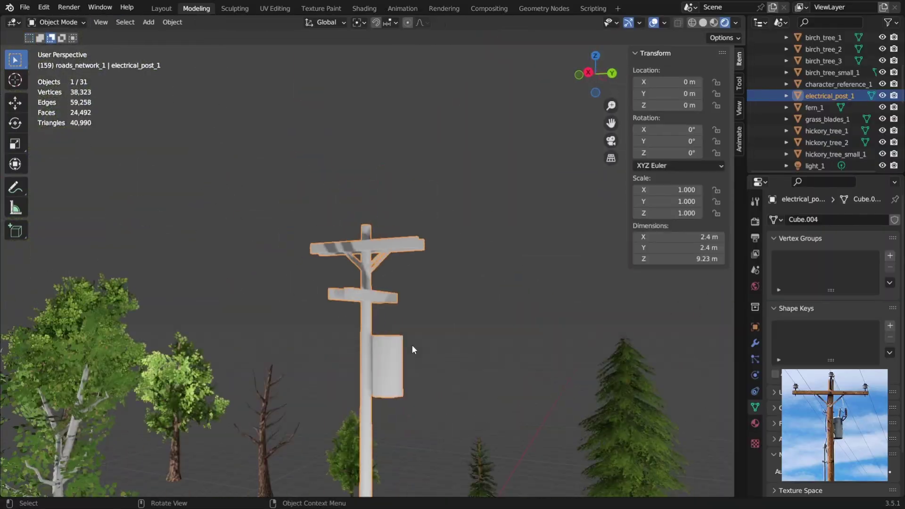
Add a six-sided cylinder at the pole's foot and scale its top face to 0.565.
{"action": "middle_click_drag", "start_coordinate": [412, 349], "coordinate": [442, 234]}
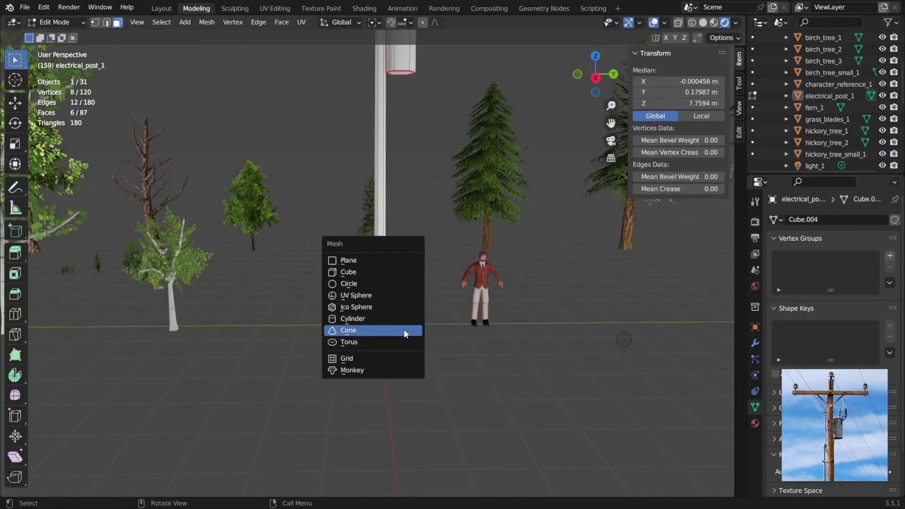
{"action": "left_click", "coordinate": [358, 319]}
{"action": "scroll", "coordinate": [282, 339], "scroll_direction": "up", "scroll_amount": 3}
{"action": "left_click", "coordinate": [423, 308]}
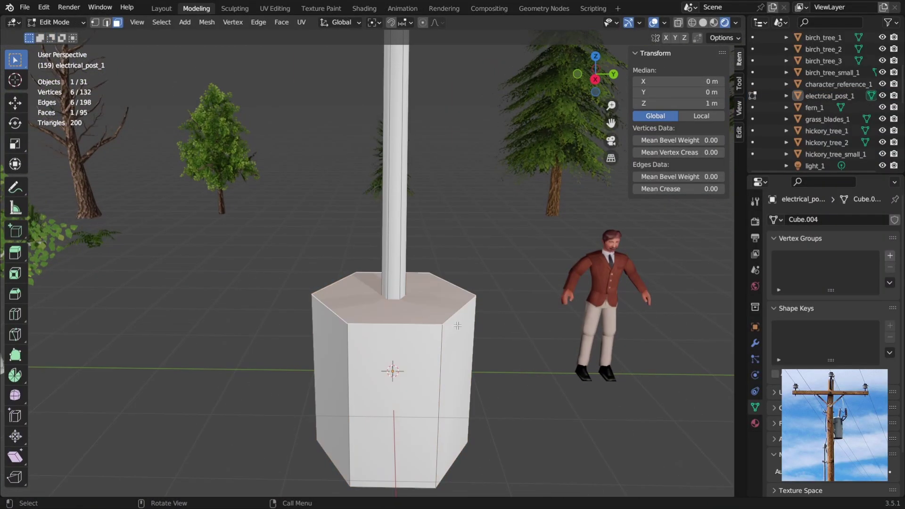
{"action": "scroll", "coordinate": [548, 340], "scroll_direction": "down", "scroll_amount": 2}
{"action": "key", "text": "s"}
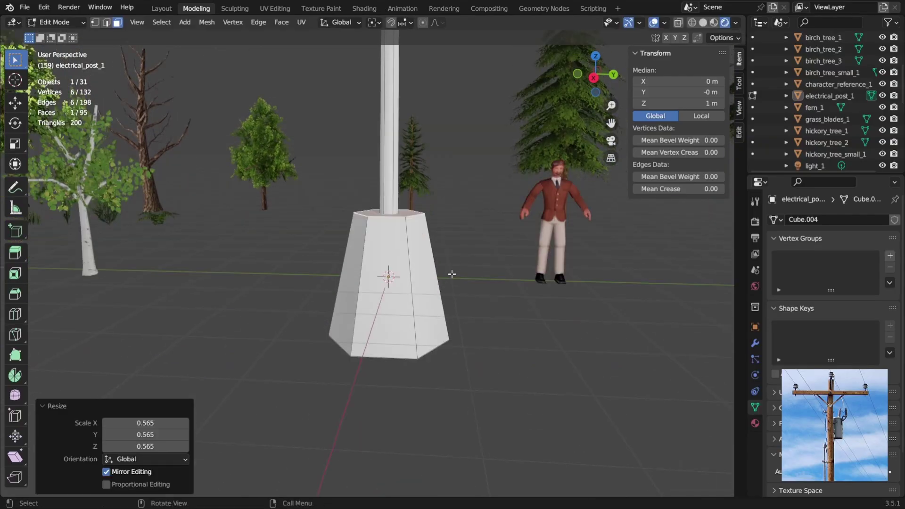
Lower the cylinder's top face along Z to flatten it into a shallow tapered disc.
{"action": "middle_click_drag", "start_coordinate": [456, 267], "coordinate": [465, 269]}
{"action": "key", "text": "g"}
{"action": "key", "text": "z"}
{"action": "left_click", "coordinate": [471, 366]}
{"action": "middle_click_drag", "start_coordinate": [471, 366], "coordinate": [472, 363]}
{"action": "middle_click_drag", "start_coordinate": [408, 379], "coordinate": [401, 377]}
Select the whole tapered disc, shrink it and raise it to just above the upper crossarm, beside the post.
{"action": "key", "text": "shift+z"}
{"action": "left_click_drag", "start_coordinate": [283, 347], "coordinate": [467, 400]}
{"action": "key", "text": "shift+z"}
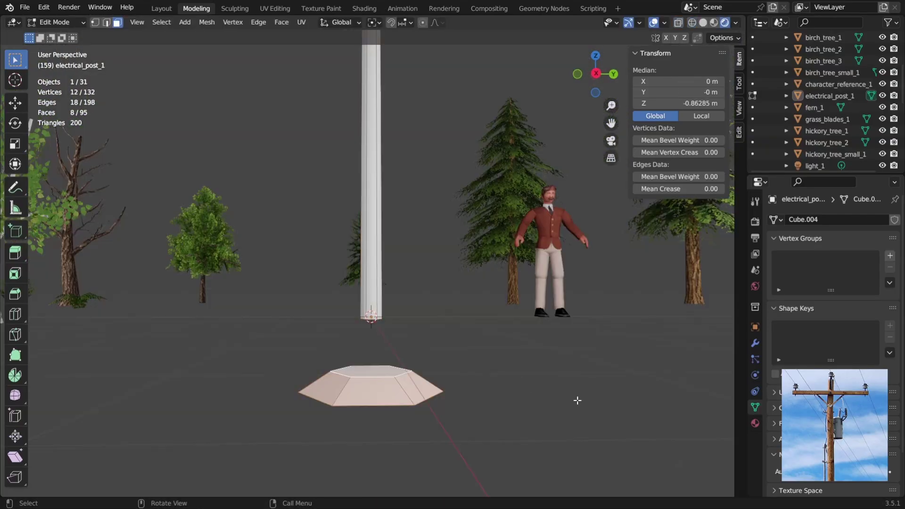
{"action": "left_click", "coordinate": [408, 372]}
{"action": "key", "text": "g"}
{"action": "left_click", "coordinate": [442, 324]}
{"action": "scroll", "coordinate": [442, 324], "scroll_direction": "down", "scroll_amount": 5}
{"action": "key", "text": "g"}
{"action": "key", "text": "z"}
{"action": "left_click", "coordinate": [439, 94]}
Extrude the small disc's hexagonal bottom face down toward the upper crossarm.
{"action": "scroll", "coordinate": [419, 264], "scroll_direction": "up", "scroll_amount": 8}
{"action": "middle_click_drag", "start_coordinate": [400, 247], "coordinate": [393, 320]}
{"action": "key", "text": "shift+z"}
{"action": "key", "text": "2"}
{"action": "key", "text": "shift+z"}
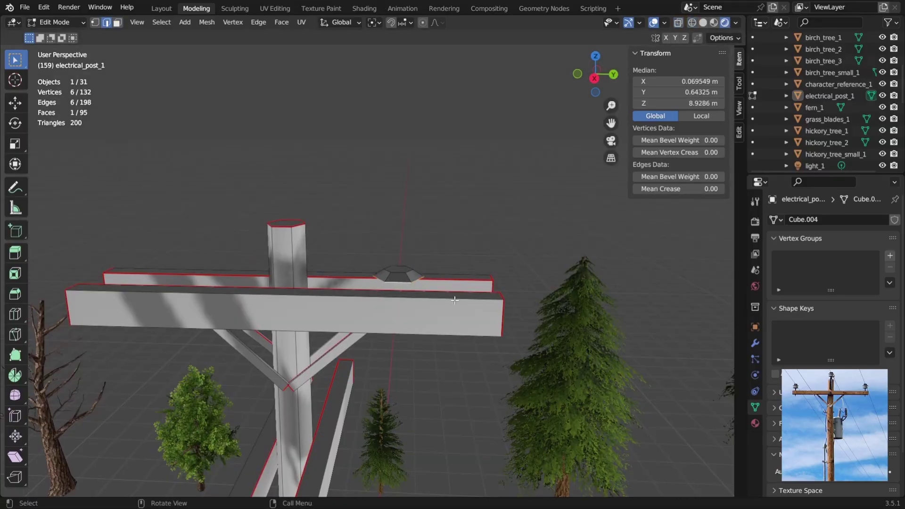
{"action": "middle_click_drag", "start_coordinate": [403, 276], "coordinate": [406, 252]}
{"action": "scroll", "coordinate": [406, 252], "scroll_direction": "down", "scroll_amount": 2}
{"action": "key", "text": "3"}
{"action": "left_click", "coordinate": [415, 121]}
{"action": "scroll", "coordinate": [414, 122], "scroll_direction": "up", "scroll_amount": 2}
{"action": "middle_click_drag", "start_coordinate": [415, 122], "coordinate": [424, 56], "text": "shift"}
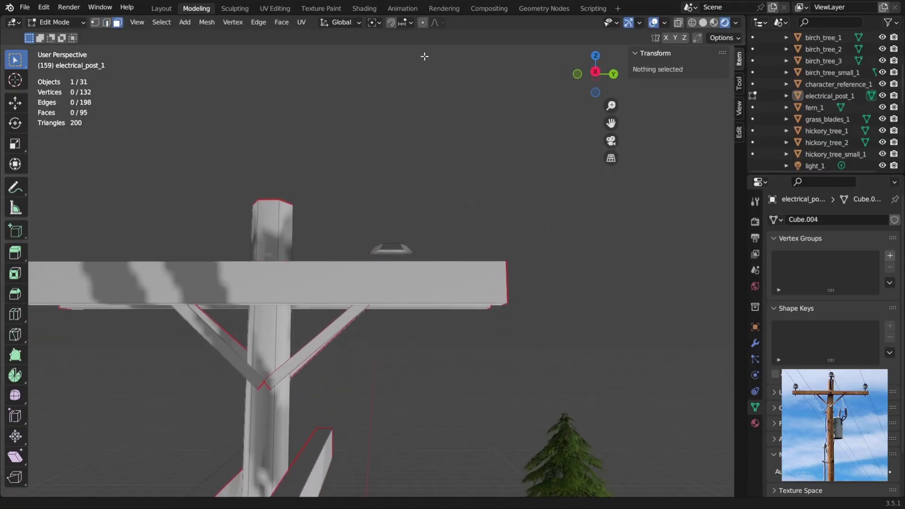
{"action": "key", "text": "e"}
{"action": "left_click", "coordinate": [395, 260]}
Scale the disc's extruded end, and adjust an end face's height along Z and its size to form a dome.
{"action": "scroll", "coordinate": [414, 208], "scroll_direction": "down", "scroll_amount": 3}
{"action": "scroll", "coordinate": [455, 258], "scroll_direction": "up", "scroll_amount": 4}
{"action": "left_click", "coordinate": [451, 266]}
{"action": "key", "text": "s"}
{"action": "left_click", "coordinate": [455, 269]}
{"action": "left_click", "coordinate": [402, 215]}
{"action": "key", "text": "g"}
{"action": "key", "text": "z"}
{"action": "left_click", "coordinate": [440, 262]}
{"action": "key", "text": "s"}
{"action": "left_click", "coordinate": [438, 260]}
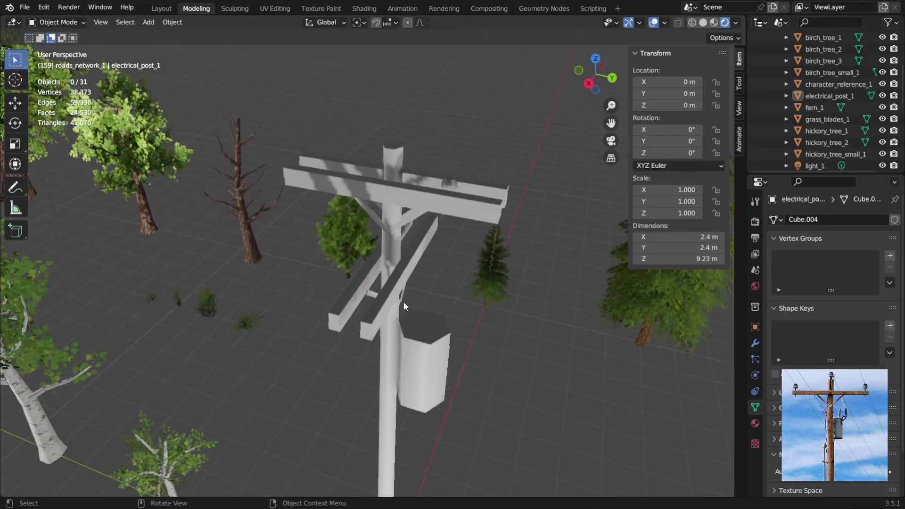
Return to editing the pole mesh and stretch the whole dome piece along Z by a factor of 2.013.
{"action": "left_click", "coordinate": [403, 301]}
{"action": "key", "text": "Tab"}
{"action": "left_click", "coordinate": [422, 266]}
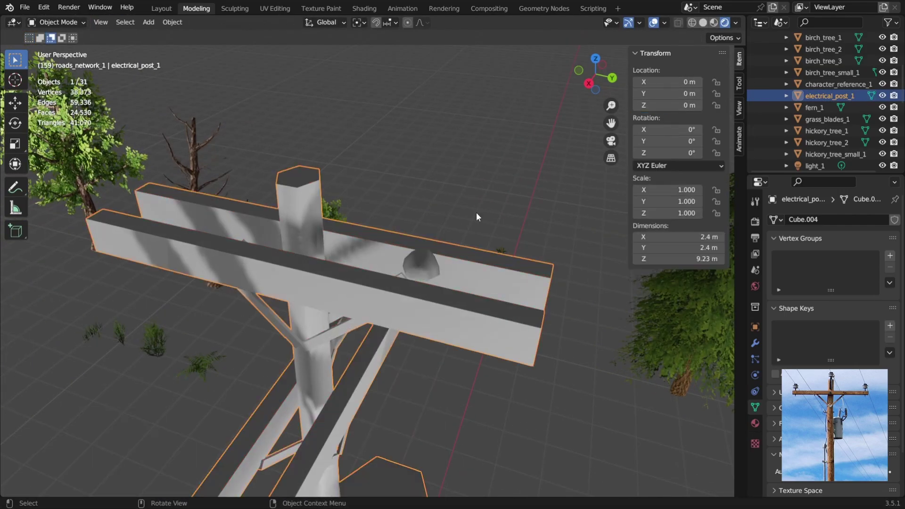
{"action": "middle_click_drag", "start_coordinate": [476, 212], "coordinate": [473, 355]}
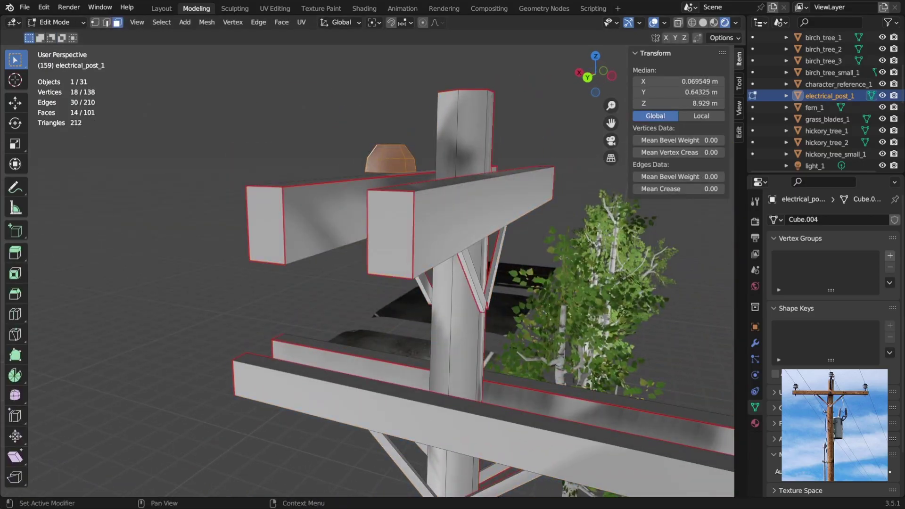
{"action": "middle_click_drag", "start_coordinate": [370, 264], "coordinate": [509, 257]}
{"action": "key", "text": "s"}
{"action": "key", "text": "z"}
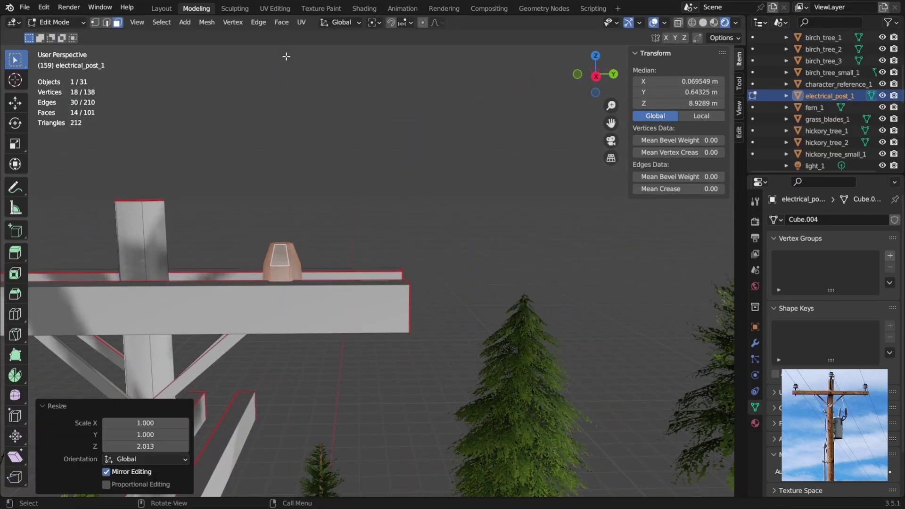
Move the insulator dome along Z so its base rests on the upper crossarm.
{"action": "key", "text": "g"}
{"action": "key", "text": "z"}
{"action": "left_click", "coordinate": [283, 75]}
{"action": "middle_click_drag", "start_coordinate": [314, 284], "coordinate": [344, 286], "text": "shift"}
{"action": "scroll", "coordinate": [393, 282], "scroll_direction": "up", "scroll_amount": 3}
{"action": "key", "text": "g"}
{"action": "key", "text": "z"}
{"action": "left_click", "coordinate": [394, 271]}
{"action": "middle_click_drag", "start_coordinate": [394, 271], "coordinate": [344, 277]}
{"action": "scroll", "coordinate": [464, 238], "scroll_direction": "up", "scroll_amount": 2}
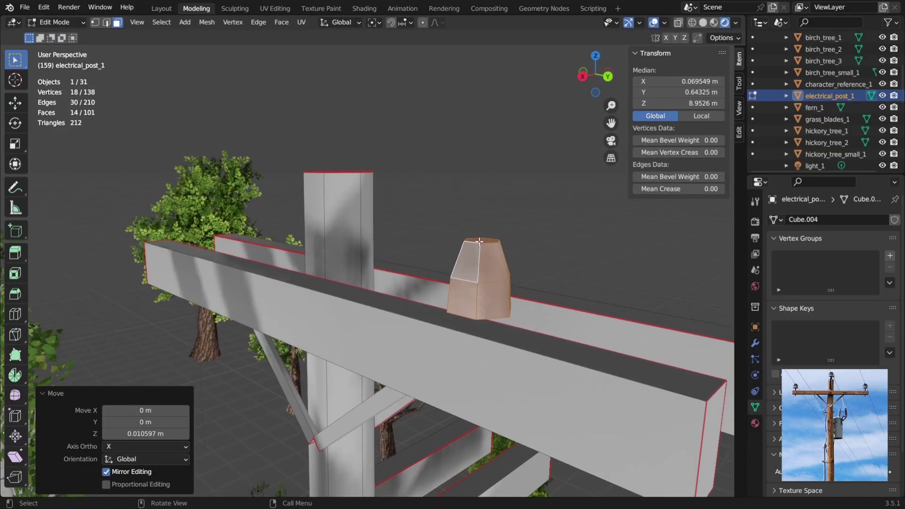
Inset the dome's top face with a thickness of 0.01424 m and merge the inner face into one vertex.
{"action": "left_click", "coordinate": [478, 241]}
{"action": "middle_click_drag", "start_coordinate": [479, 241], "coordinate": [358, 320]}
{"action": "left_click_drag", "start_coordinate": [295, 176], "coordinate": [295, 175]}
{"action": "middle_click_drag", "start_coordinate": [322, 235], "coordinate": [311, 238]}
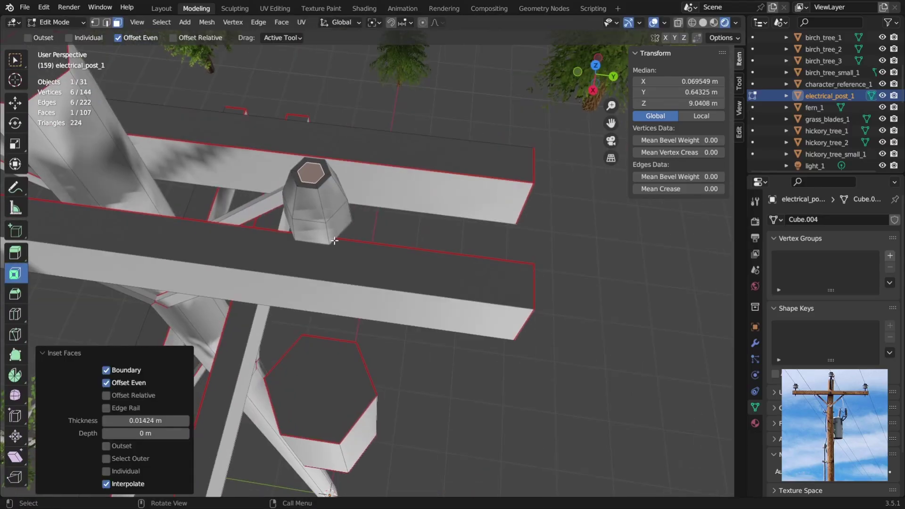
{"action": "key", "text": "m"}
{"action": "left_click", "coordinate": [312, 243]}
Select the center vertex on top of the dome and move it along Z to form a tip.
{"action": "key", "text": "1"}
{"action": "left_click", "coordinate": [313, 173]}
{"action": "middle_click_drag", "start_coordinate": [325, 295], "coordinate": [335, 239]}
{"action": "key", "text": "g"}
{"action": "key", "text": "z"}
{"action": "left_click", "coordinate": [332, 296]}
{"action": "left_click", "coordinate": [335, 298]}
{"action": "middle_click_drag", "start_coordinate": [334, 297], "coordinate": [344, 364]}
{"action": "scroll", "coordinate": [343, 339], "scroll_direction": "up", "scroll_amount": 4}
Select a horizontal edge loop of the dome, move it along Z and scale it to round the profile.
{"action": "key", "text": "2"}
{"action": "left_click", "coordinate": [336, 282], "text": "alt"}
{"action": "middle_click_drag", "start_coordinate": [336, 285], "coordinate": [452, 270]}
{"action": "key", "text": "g"}
{"action": "key", "text": "z"}
{"action": "left_click", "coordinate": [350, 288]}
{"action": "key", "text": "s"}
{"action": "left_click", "coordinate": [401, 358]}
{"action": "left_click", "coordinate": [452, 269]}
{"action": "scroll", "coordinate": [398, 251], "scroll_direction": "up", "scroll_amount": 3}
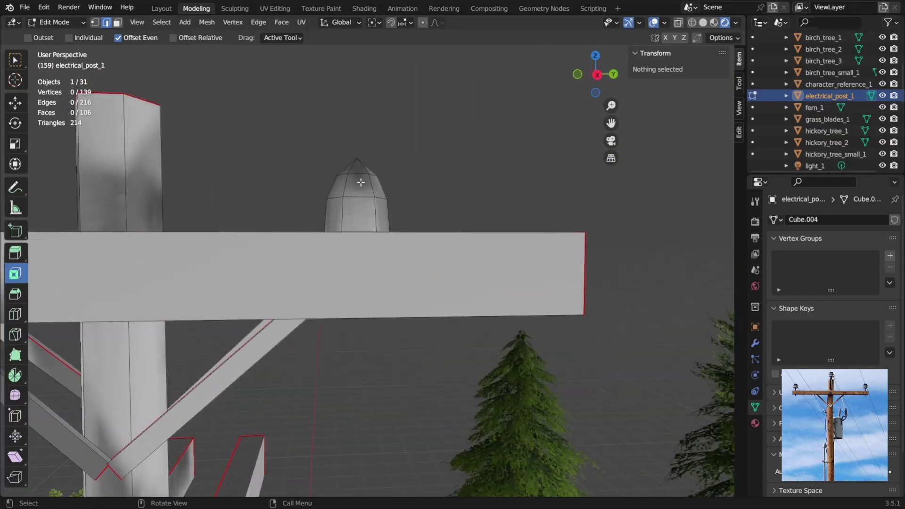
Undo the recent dome edits and scale the insulator's bottom face by 1.249 to flare its base.
{"action": "left_click", "coordinate": [396, 144]}
{"action": "left_click", "coordinate": [400, 141]}
{"action": "middle_click_drag", "start_coordinate": [400, 141], "coordinate": [381, 194]}
{"action": "key", "text": "ctrl+z"}
{"action": "key", "text": "ctrl+z"}
{"action": "key", "text": "ctrl+z"}
{"action": "key", "text": "ctrl+z"}
{"action": "key", "text": "ctrl+z"}
{"action": "key", "text": "ctrl+z"}
{"action": "key", "text": "ctrl+z"}
{"action": "scroll", "coordinate": [392, 215], "scroll_direction": "down", "scroll_amount": 1}
{"action": "left_click", "coordinate": [380, 193]}
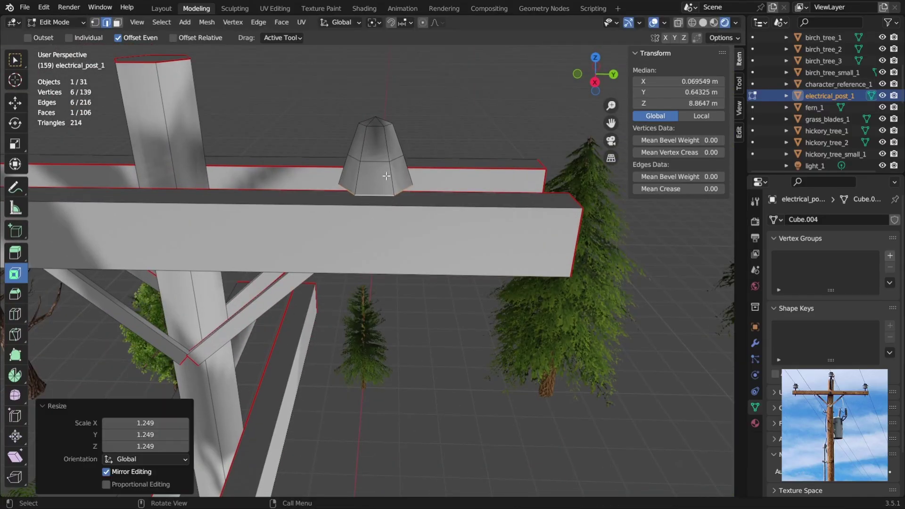
Adjust the insulator's flared lower section along Z and add a horizontal edge loop around it.
{"action": "middle_click_drag", "start_coordinate": [374, 162], "coordinate": [384, 155]}
{"action": "key", "text": "g"}
{"action": "key", "text": "z"}
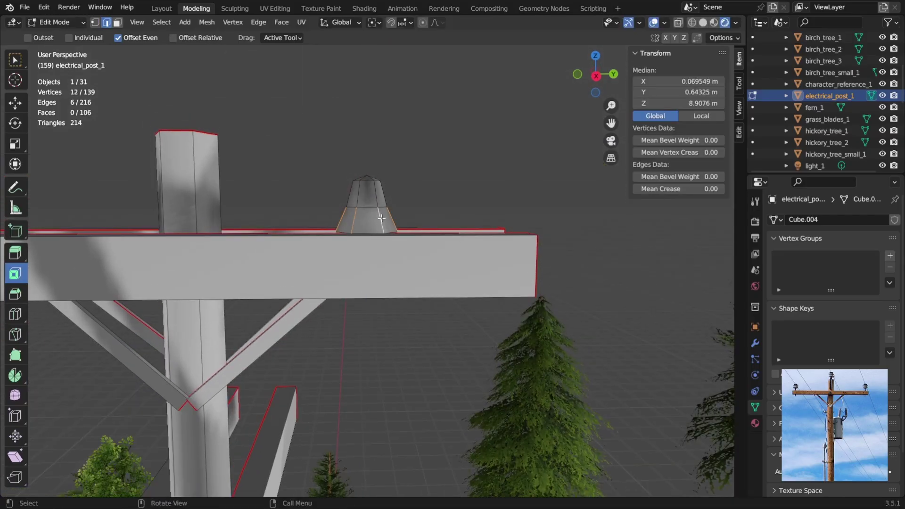
{"action": "left_click", "coordinate": [373, 216]}
{"action": "scroll", "coordinate": [373, 215], "scroll_direction": "up", "scroll_amount": 1}
{"action": "key", "text": "w"}
{"action": "middle_click_drag", "start_coordinate": [373, 215], "coordinate": [267, 228]}
{"action": "left_click", "coordinate": [426, 264]}
{"action": "key", "text": "Tab"}
{"action": "left_click", "coordinate": [428, 214]}
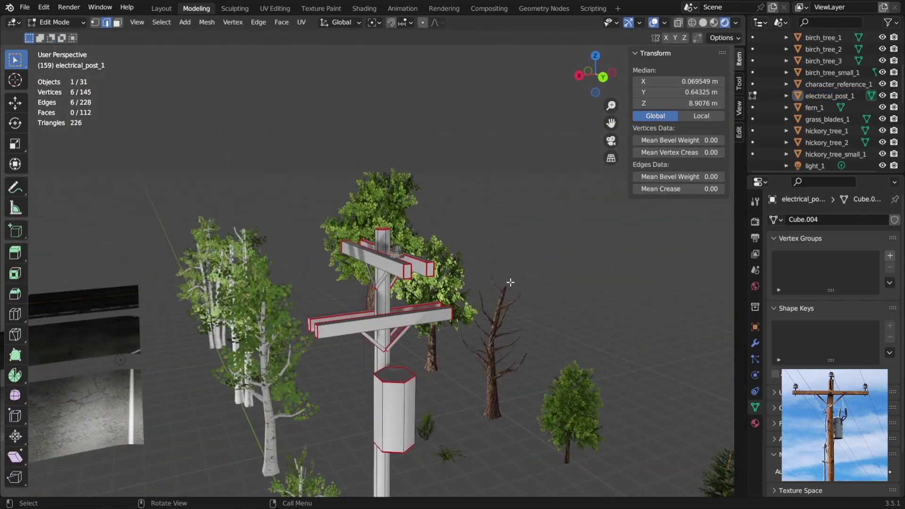
Duplicate the complete linked insulator so both upper crossarms carry one near each end.
{"action": "key", "text": "Tab"}
{"action": "left_click", "coordinate": [502, 284]}
{"action": "middle_click_drag", "start_coordinate": [503, 285], "coordinate": [381, 179]}
{"action": "scroll", "coordinate": [485, 270], "scroll_direction": "up", "scroll_amount": 2}
{"action": "key", "text": "Tab"}
{"action": "left_click", "coordinate": [486, 269]}
{"action": "key", "text": "Tab"}
{"action": "left_click", "coordinate": [375, 190], "text": "shift"}
{"action": "left_click", "coordinate": [380, 176]}
{"action": "key", "text": "ctrl+l"}
{"action": "key", "text": "shift+d"}
{"action": "middle_click_drag", "start_coordinate": [424, 264], "coordinate": [472, 254]}
{"action": "left_click", "coordinate": [511, 247], "text": "shift"}
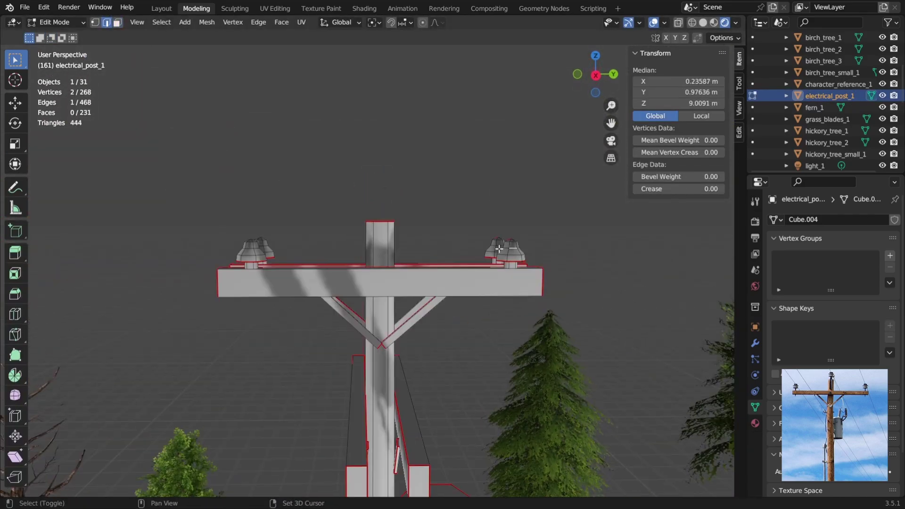
Duplicate the four upper insulators 1.0085 m down and rotate the copies by -90° in the top view.
{"action": "middle_click_drag", "start_coordinate": [335, 214], "coordinate": [351, 230], "text": "alt"}
{"action": "key", "text": "shift+d"}
{"action": "key", "text": "z"}
{"action": "left_click", "coordinate": [365, 311]}
{"action": "middle_click_drag", "start_coordinate": [365, 311], "coordinate": [397, 434], "text": "alt"}
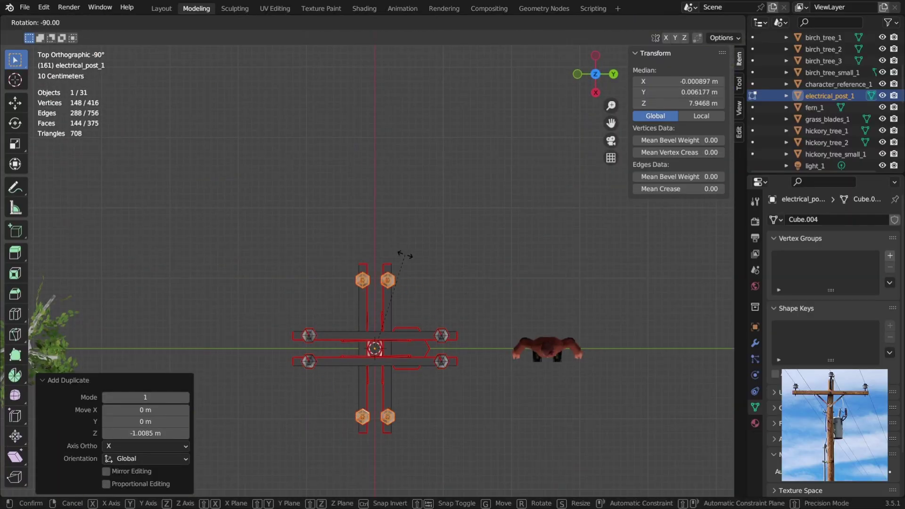
{"action": "left_click", "coordinate": [405, 255]}
Move the four copied insulators along Z so they sit on top of the lower crossarms.
{"action": "middle_click_drag", "start_coordinate": [405, 255], "coordinate": [498, 381]}
{"action": "key", "text": "g"}
{"action": "key", "text": "z"}
{"action": "left_click", "coordinate": [386, 226]}
Select the pair of insulators on one lower crossarm and move it -0.009639 m along Y to center it.
{"action": "scroll", "coordinate": [486, 311], "scroll_direction": "down", "scroll_amount": 2}
{"action": "scroll", "coordinate": [498, 381], "scroll_direction": "up", "scroll_amount": 5}
{"action": "key", "text": "shift+z"}
{"action": "left_click_drag", "start_coordinate": [282, 299], "coordinate": [404, 466], "text": "ctrl"}
{"action": "key", "text": "shift+z"}
{"action": "key", "text": "g"}
{"action": "key", "text": "y"}
{"action": "left_click", "coordinate": [406, 280]}
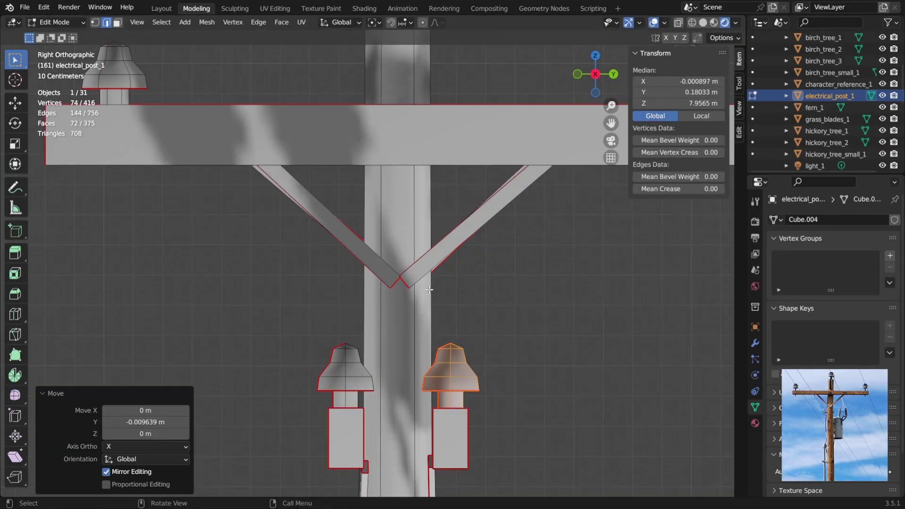
{"action": "middle_click_drag", "start_coordinate": [407, 280], "coordinate": [449, 296]}
Inspect the whole utility pole from several distances, comparing it with the trees and the reference character.
{"action": "key", "text": "Tab"}
{"action": "scroll", "coordinate": [429, 348], "scroll_direction": "down", "scroll_amount": 5}
{"action": "scroll", "coordinate": [421, 241], "scroll_direction": "down", "scroll_amount": 3}
{"action": "left_click", "coordinate": [421, 241]}
{"action": "scroll", "coordinate": [464, 282], "scroll_direction": "up", "scroll_amount": 2}
{"action": "mouse_move", "coordinate": [420, 254]}
{"action": "middle_mouse_down"}
{"action": "mouse_move", "coordinate": [388, 237]}
{"action": "mouse_move", "coordinate": [418, 218]}
{"action": "mouse_move", "coordinate": [417, 245]}
{"action": "middle_mouse_up"}
{"action": "scroll", "coordinate": [417, 218], "scroll_direction": "down", "scroll_amount": 1}
{"action": "scroll", "coordinate": [417, 218], "scroll_direction": "up", "scroll_amount": 1}
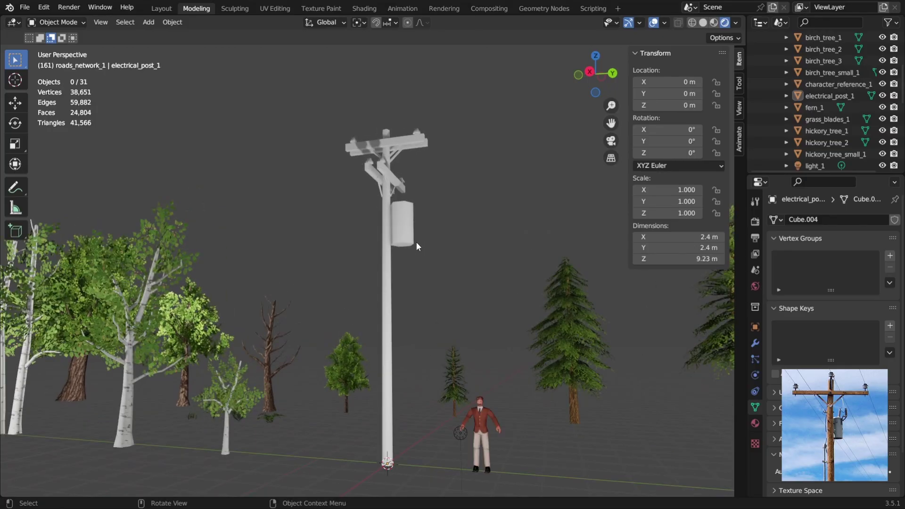
{"action": "left_click", "coordinate": [383, 282]}
{"action": "key", "text": "Tab"}
{"action": "middle_click_drag", "start_coordinate": [437, 306], "coordinate": [389, 330]}
{"action": "key", "text": "Tab"}
{"action": "left_click", "coordinate": [386, 342]}
{"action": "scroll", "coordinate": [385, 346], "scroll_direction": "down", "scroll_amount": 2}
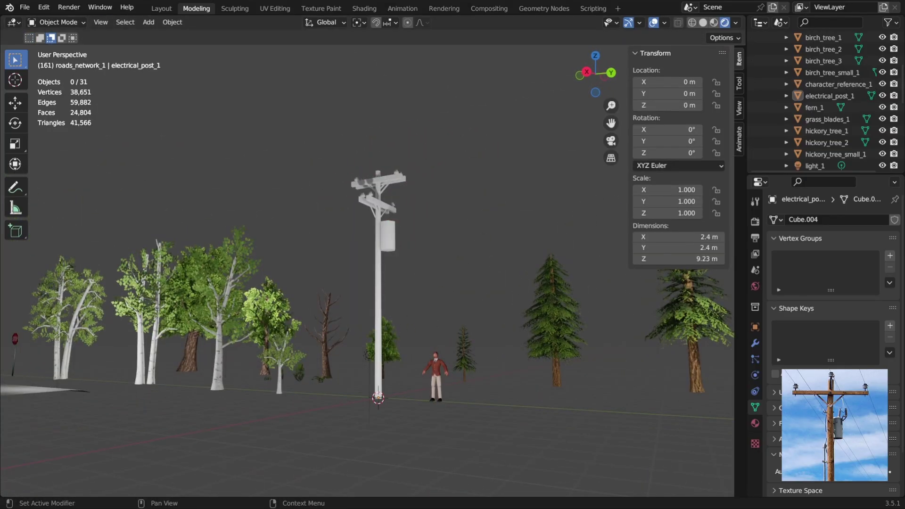
Inset the transformer can's hexagonal bottom face and merge the inner face into a single center vertex.
{"action": "left_click", "coordinate": [378, 283]}
{"action": "key", "text": "Tab"}
{"action": "scroll", "coordinate": [388, 250], "scroll_direction": "up", "scroll_amount": 5}
{"action": "middle_click_drag", "start_coordinate": [464, 347], "coordinate": [415, 312]}
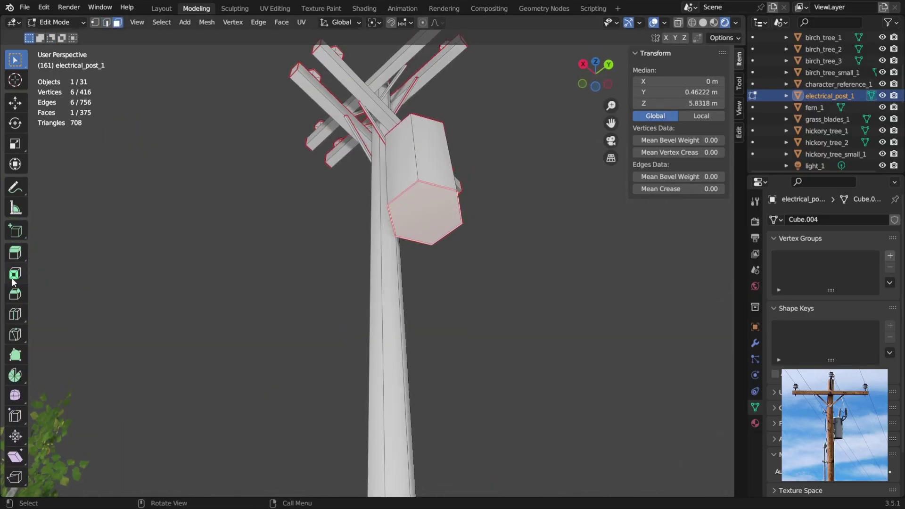
{"action": "left_click_drag", "start_coordinate": [474, 214], "coordinate": [451, 191]}
{"action": "key", "text": "m"}
{"action": "left_click", "coordinate": [451, 190]}
{"action": "middle_click_drag", "start_coordinate": [477, 248], "coordinate": [477, 332]}
{"action": "left_click", "coordinate": [399, 275]}
Extrude the transformer can's top face in place and scale it in the XY plane to a small central hexagon.
{"action": "scroll", "coordinate": [399, 283], "scroll_direction": "up", "scroll_amount": 2}
{"action": "key", "text": "3"}
{"action": "left_click", "coordinate": [384, 318]}
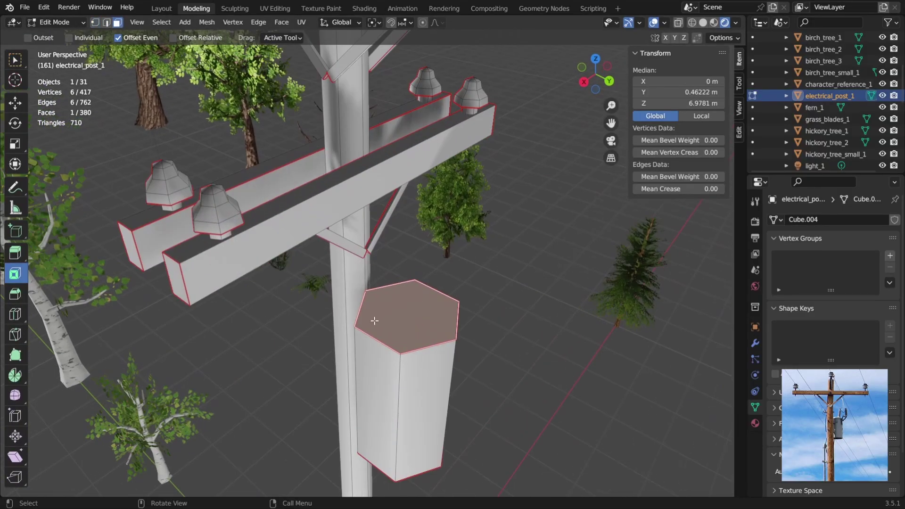
{"action": "middle_click_drag", "start_coordinate": [383, 318], "coordinate": [417, 320]}
{"action": "key", "text": "e"}
{"action": "key", "text": "s"}
{"action": "key", "text": "shift+z"}
{"action": "left_click", "coordinate": [626, 433]}
{"action": "key", "text": "s"}
{"action": "left_click", "coordinate": [509, 350]}
Extrude the small hexagon on top of the transformer can upward into a short neck.
{"action": "middle_click_drag", "start_coordinate": [509, 350], "coordinate": [438, 343]}
{"action": "key", "text": "e"}
{"action": "left_click", "coordinate": [429, 278]}
Inspect the transformer can and its new neck from a distance and close up.
{"action": "scroll", "coordinate": [428, 278], "scroll_direction": "down", "scroll_amount": 5}
{"action": "key", "text": "Tab"}
{"action": "left_click", "coordinate": [429, 278]}
{"action": "scroll", "coordinate": [400, 249], "scroll_direction": "up", "scroll_amount": 2}
{"action": "scroll", "coordinate": [452, 278], "scroll_direction": "down", "scroll_amount": 3}
{"action": "scroll", "coordinate": [389, 247], "scroll_direction": "up", "scroll_amount": 4}
{"action": "key", "text": "Tab"}
{"action": "scroll", "coordinate": [422, 355], "scroll_direction": "up", "scroll_amount": 5}
{"action": "scroll", "coordinate": [422, 355], "scroll_direction": "down", "scroll_amount": 4}
{"action": "scroll", "coordinate": [439, 343], "scroll_direction": "up", "scroll_amount": 4}
Try to resize the neck on top of the transformer can and undo the latest edits.
{"action": "left_click", "coordinate": [459, 339]}
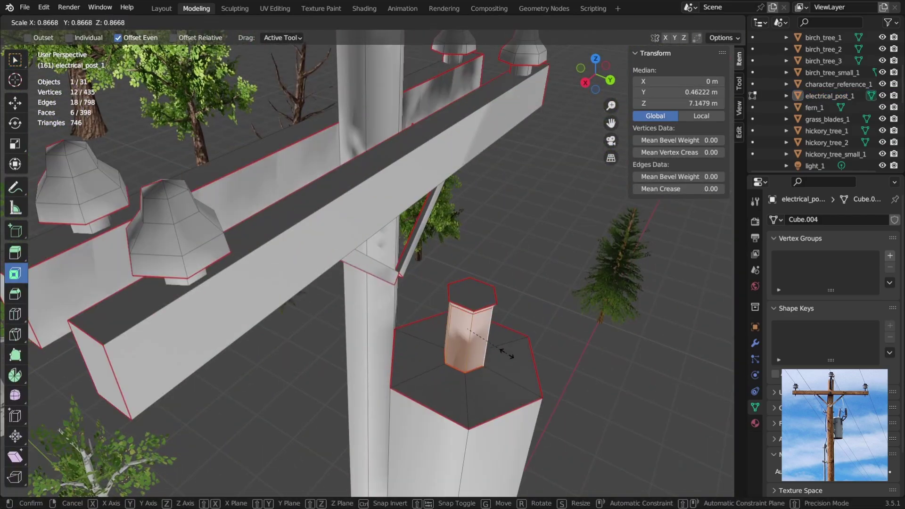
{"action": "right_click", "coordinate": [505, 353]}
{"action": "middle_click_drag", "start_coordinate": [506, 353], "coordinate": [511, 292]}
{"action": "left_click", "coordinate": [506, 208], "text": "alt"}
{"action": "left_click", "coordinate": [514, 203]}
{"action": "middle_click_drag", "start_coordinate": [513, 236], "coordinate": [556, 242]}
{"action": "key", "text": "ctrl+z"}
{"action": "key", "text": "ctrl+z"}
{"action": "key", "text": "ctrl+z"}
{"action": "key", "text": "g"}
{"action": "right_click", "coordinate": [561, 224]}
Scale the hexagonal neck on top of the transformer can, then clear the selection.
{"action": "key", "text": "Tab"}
{"action": "left_click", "coordinate": [528, 240]}
{"action": "key", "text": "Tab"}
{"action": "left_click", "coordinate": [525, 218]}
{"action": "key", "text": "g"}
{"action": "key", "text": "Escape"}
{"action": "key", "text": "Tab"}
{"action": "key", "text": "Tab"}
{"action": "left_click", "coordinate": [528, 272], "text": "alt"}
{"action": "scroll", "coordinate": [527, 272], "scroll_direction": "down", "scroll_amount": 6}
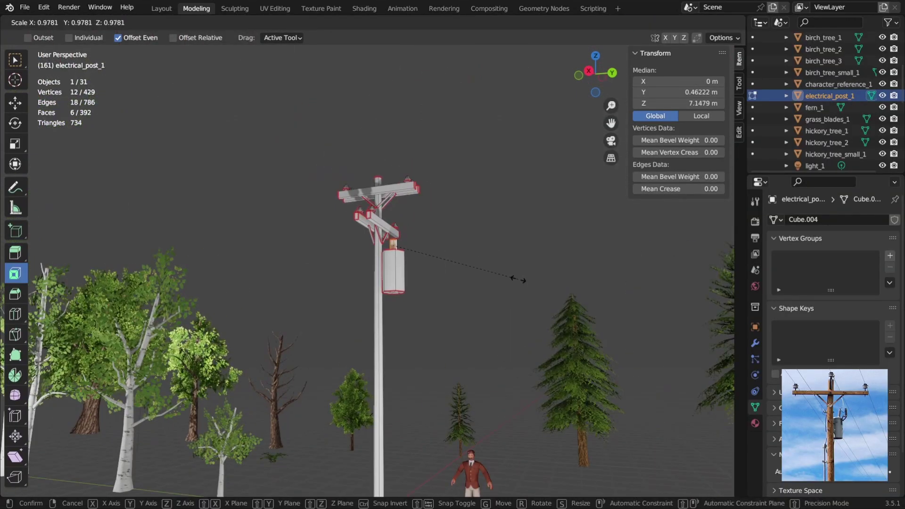
{"action": "left_click", "coordinate": [495, 275]}
{"action": "left_click", "coordinate": [446, 272]}
Examine the transformer can's neck and the whole utility pole from close up, from a distance and from above.
{"action": "scroll", "coordinate": [446, 272], "scroll_direction": "up", "scroll_amount": 7}
{"action": "middle_click_drag", "start_coordinate": [446, 272], "coordinate": [578, 257]}
{"action": "left_click", "coordinate": [333, 228]}
{"action": "scroll", "coordinate": [570, 276], "scroll_direction": "down", "scroll_amount": 8}
{"action": "left_click", "coordinate": [501, 282]}
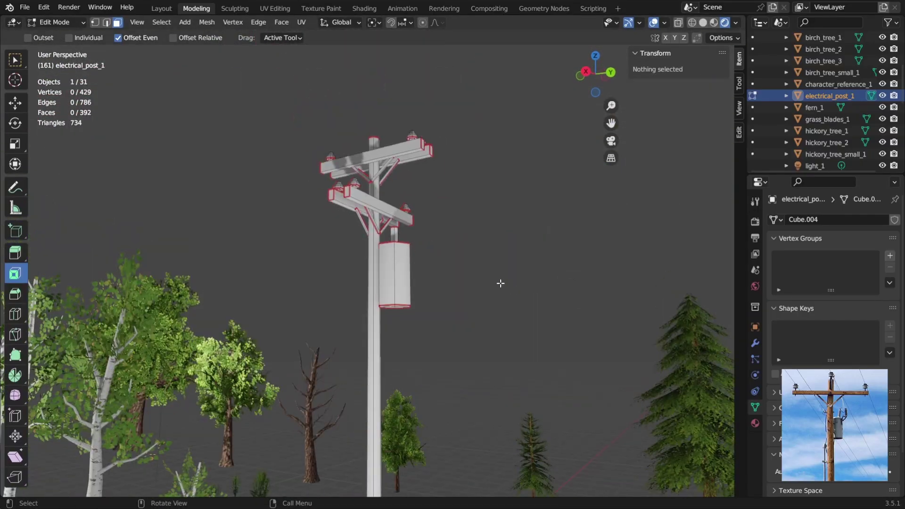
{"action": "scroll", "coordinate": [499, 272], "scroll_direction": "down", "scroll_amount": 2}
{"action": "key", "text": "Tab"}
{"action": "middle_click_drag", "start_coordinate": [480, 265], "coordinate": [403, 275]}
Add a plane at the foot of the post and scale it up to about 4 m square.
{"action": "key", "text": "shift+a"}
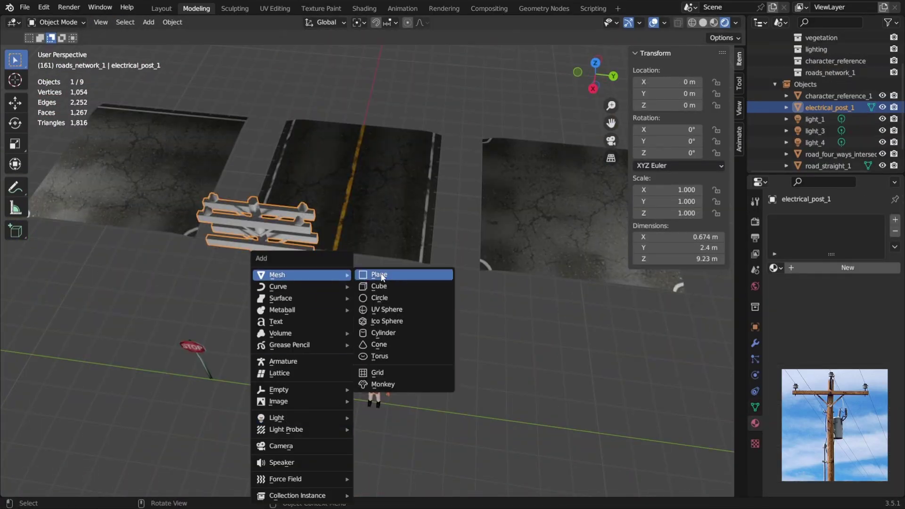
{"action": "left_click", "coordinate": [380, 277]}
{"action": "middle_click_drag", "start_coordinate": [306, 401], "coordinate": [374, 287], "text": "shift"}
{"action": "scroll", "coordinate": [374, 288], "scroll_direction": "up", "scroll_amount": 4}
{"action": "middle_click_drag", "start_coordinate": [498, 304], "coordinate": [471, 300], "text": "alt"}
{"action": "key", "text": "s"}
{"action": "left_click", "coordinate": [523, 358]}
{"action": "middle_click_drag", "start_coordinate": [513, 356], "coordinate": [485, 281]}
Give the plane the electrical_system_1 material and rotate it about Z in top view.
{"action": "left_click", "coordinate": [728, 297]}
{"action": "scroll", "coordinate": [390, 335], "scroll_direction": "up", "scroll_amount": 3}
{"action": "middle_click_drag", "start_coordinate": [390, 325], "coordinate": [467, 351]}
{"action": "key", "text": "KP_7"}
{"action": "key", "text": "r"}
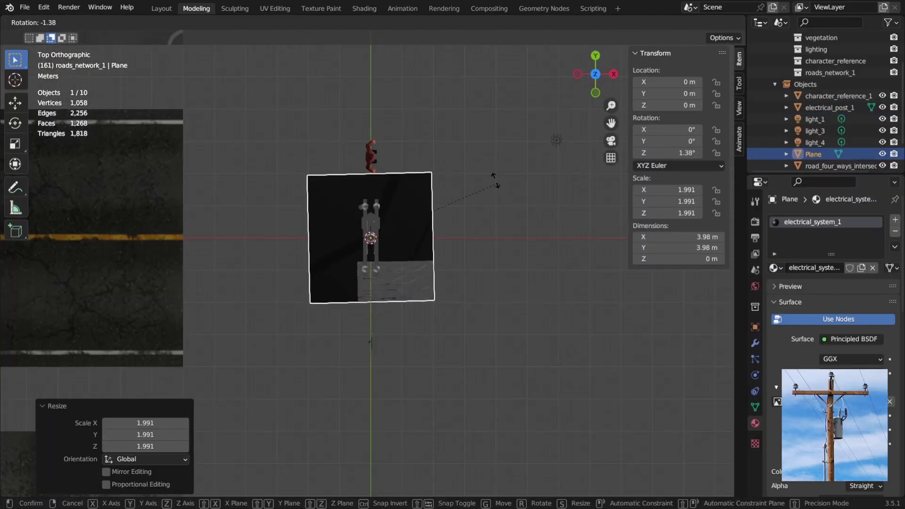
{"action": "left_click", "coordinate": [427, 182], "text": "ctrl"}
{"action": "middle_click_drag", "start_coordinate": [424, 198], "coordinate": [325, 223]}
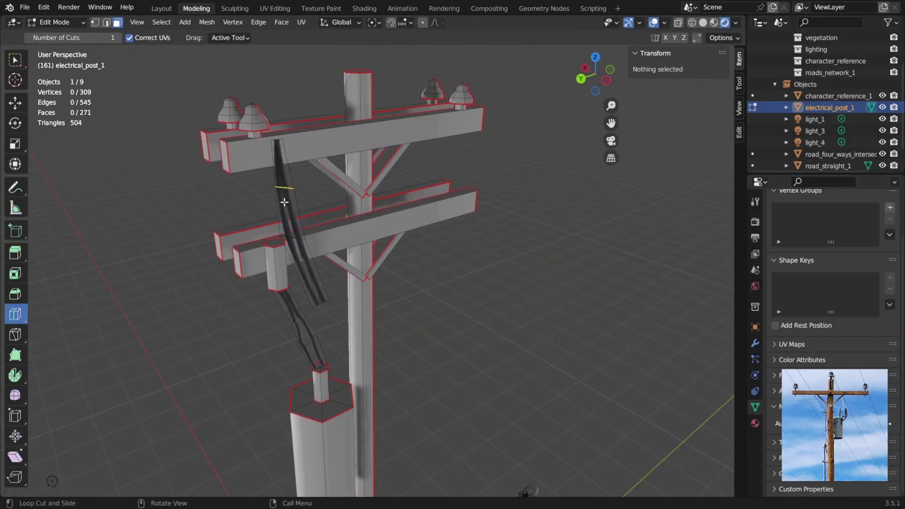
Add a loop cut across the upper cable strip beside the crossarms and move the whole linked strip.
{"action": "left_click", "coordinate": [284, 202]}
{"action": "middle_click_drag", "start_coordinate": [287, 208], "coordinate": [571, 278]}
{"action": "key", "text": "l"}
{"action": "key", "text": "g"}
{"action": "left_click", "coordinate": [452, 226]}
Reposition the upper cable, including a shift along Y, so it runs between the lower fitting and the upper crossarm.
{"action": "key", "text": "g"}
{"action": "middle_click_drag", "start_coordinate": [452, 231], "coordinate": [368, 306]}
{"action": "left_click", "coordinate": [435, 284]}
{"action": "key", "text": "g"}
{"action": "key", "text": "y"}
{"action": "left_click", "coordinate": [435, 235]}
{"action": "scroll", "coordinate": [435, 236], "scroll_direction": "down", "scroll_amount": 3}
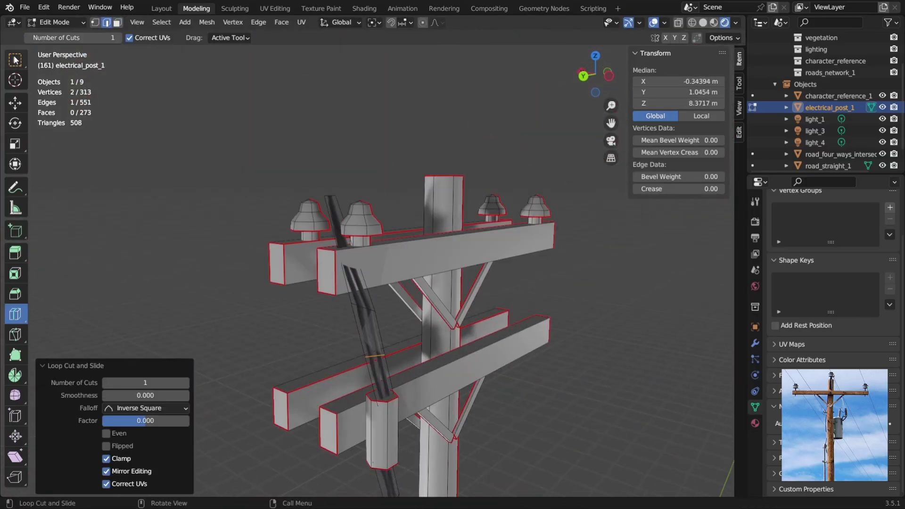
Remove a cross edge from the upper cable, then select two of its upper edges in wireframe and move them.
{"action": "left_click", "coordinate": [363, 307]}
{"action": "key", "text": "x"}
{"action": "left_click", "coordinate": [351, 360]}
{"action": "key", "text": "shift+z"}
{"action": "left_click", "coordinate": [345, 252]}
{"action": "left_click", "coordinate": [331, 233], "text": "shift"}
{"action": "key", "text": "shift+z"}
{"action": "key", "text": "g"}
{"action": "mouse_move", "coordinate": [331, 234]}
{"action": "middle_mouse_down"}
{"action": "mouse_move", "coordinate": [457, 264]}
{"action": "mouse_move", "coordinate": [292, 264]}
{"action": "mouse_move", "coordinate": [282, 254]}
{"action": "mouse_move", "coordinate": [496, 264]}
{"action": "mouse_move", "coordinate": [535, 275]}
{"action": "mouse_move", "coordinate": [284, 276]}
{"action": "middle_mouse_up"}
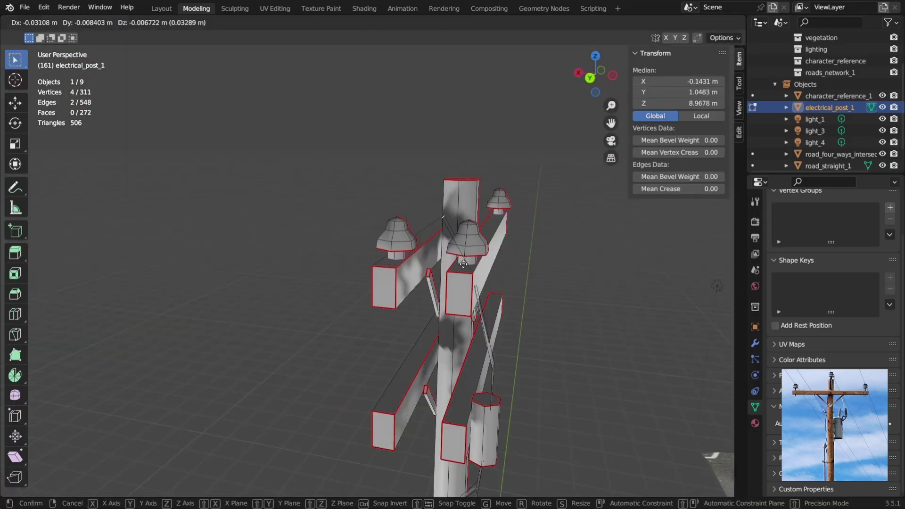
Adjust the position of the upper cable's end beside the top crossarm insulator from several viewing angles.
{"action": "left_click", "coordinate": [477, 265]}
{"action": "key", "text": "g"}
{"action": "left_click", "coordinate": [301, 264]}
{"action": "key", "text": "g"}
{"action": "left_click", "coordinate": [536, 290]}
{"action": "scroll", "coordinate": [536, 289], "scroll_direction": "up", "scroll_amount": 3}
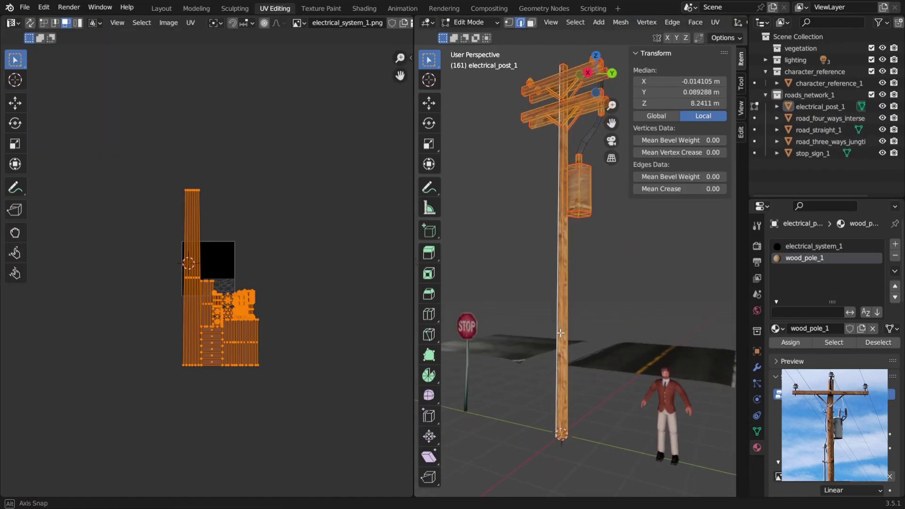
Try a different scale for all UV islands of the wood-textured post and undo the last edits.
{"action": "middle_click_drag", "start_coordinate": [560, 333], "coordinate": [569, 334]}
{"action": "right_click", "coordinate": [204, 303]}
{"action": "scroll", "coordinate": [289, 285], "scroll_direction": "up", "scroll_amount": 1}
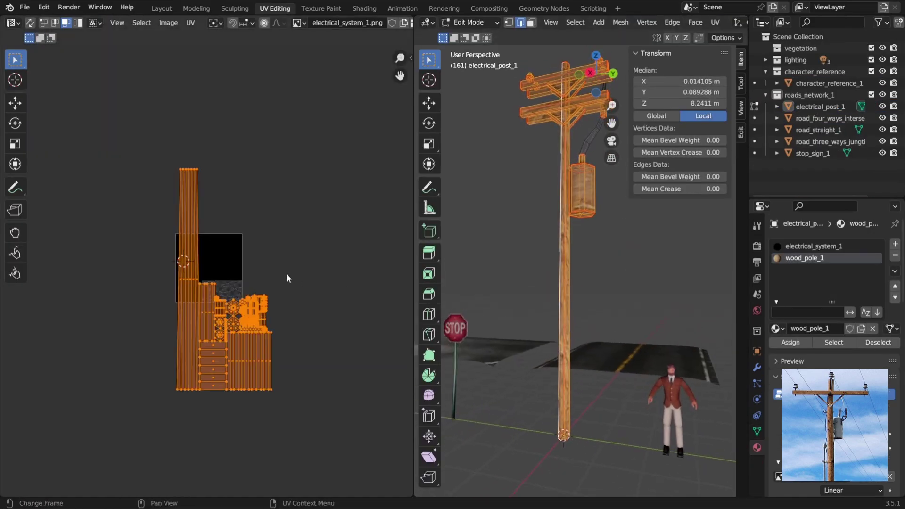
{"action": "key", "text": "s"}
{"action": "left_click", "coordinate": [360, 303]}
{"action": "key", "text": "Tab"}
{"action": "scroll", "coordinate": [609, 375], "scroll_direction": "up", "scroll_amount": 8}
{"action": "key", "text": "Tab"}
{"action": "key", "text": "ctrl+z"}
{"action": "key", "text": "ctrl+z"}
Select the transformer can, its cable, the cable fitting and the insulators as linked parts of the post mesh.
{"action": "scroll", "coordinate": [482, 343], "scroll_direction": "down", "scroll_amount": 4}
{"action": "key", "text": "Tab"}
{"action": "left_click", "coordinate": [619, 341]}
{"action": "middle_click_drag", "start_coordinate": [482, 343], "coordinate": [561, 286]}
{"action": "scroll", "coordinate": [562, 286], "scroll_direction": "down", "scroll_amount": 4}
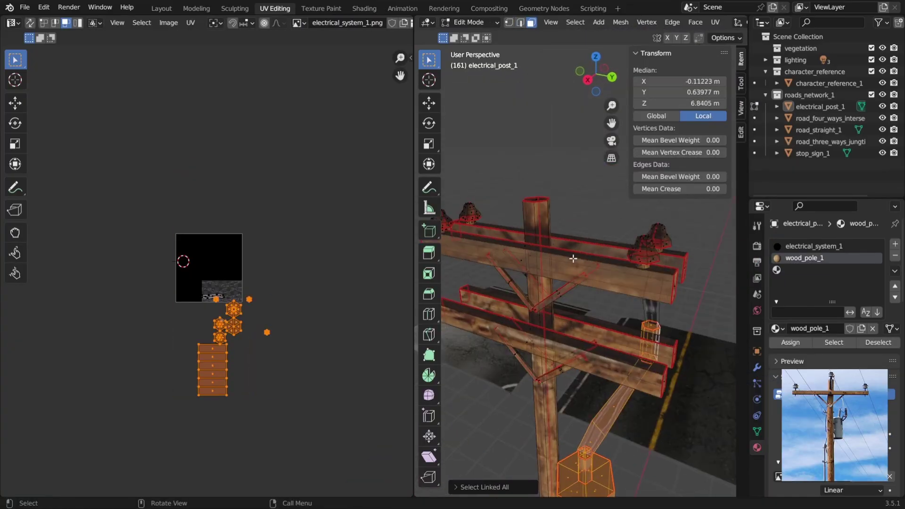
{"action": "key", "text": "l"}
{"action": "key", "text": "l"}
{"action": "scroll", "coordinate": [554, 295], "scroll_direction": "down", "scroll_amount": 3}
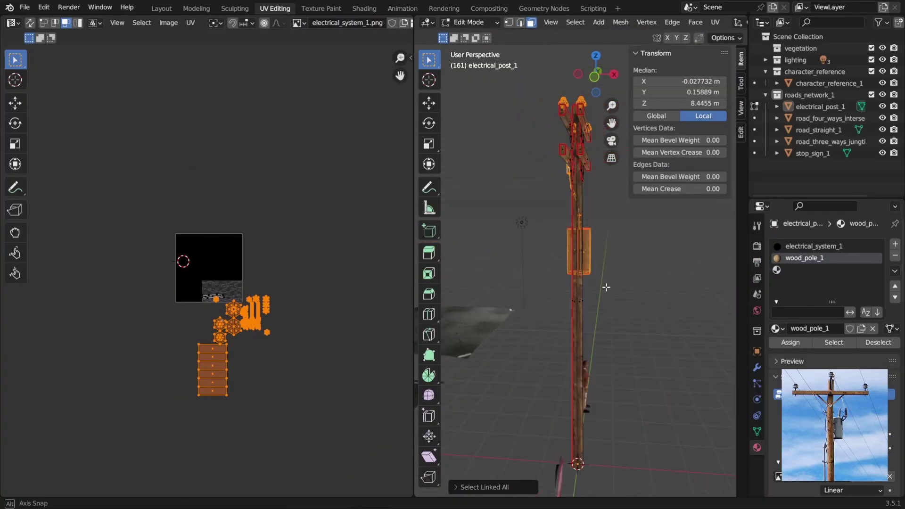
Add the braces of both crossarm pairs to the selection with their linked geometry, and leave mesh editing.
{"action": "middle_click_drag", "start_coordinate": [535, 285], "coordinate": [545, 252]}
{"action": "scroll", "coordinate": [545, 252], "scroll_direction": "up", "scroll_amount": 5}
{"action": "left_click", "coordinate": [545, 252], "text": "shift"}
{"action": "key", "text": "ctrl+l"}
{"action": "scroll", "coordinate": [602, 277], "scroll_direction": "down", "scroll_amount": 5}
{"action": "scroll", "coordinate": [608, 288], "scroll_direction": "up", "scroll_amount": 5}
{"action": "left_click", "coordinate": [653, 283], "text": "shift"}
{"action": "left_click", "coordinate": [580, 292], "text": "shift"}
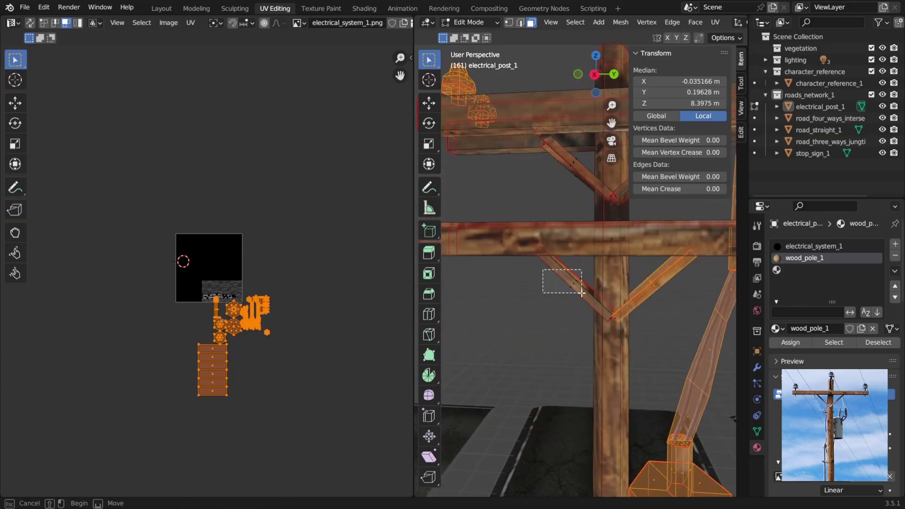
{"action": "scroll", "coordinate": [579, 292], "scroll_direction": "down", "scroll_amount": 5}
{"action": "key", "text": "ctrl+l"}
{"action": "key", "text": "Tab"}
{"action": "scroll", "coordinate": [638, 341], "scroll_direction": "down", "scroll_amount": 3}
{"action": "middle_click_drag", "start_coordinate": [613, 431], "coordinate": [563, 325], "text": "shift"}
{"action": "middle_click_drag", "start_coordinate": [561, 282], "coordinate": [548, 200], "text": "shift"}
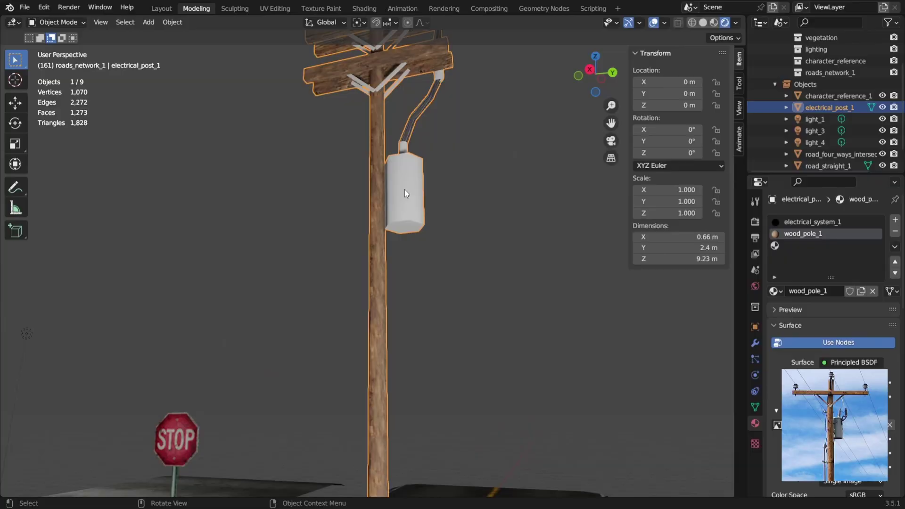
Duplicate the linked transformer can and place the copy along Y on the opposite side of the post.
{"action": "scroll", "coordinate": [431, 274], "scroll_direction": "up", "scroll_amount": 3}
{"action": "key", "text": "ctrl+l"}
{"action": "key", "text": "g"}
{"action": "key", "text": "y"}
{"action": "key", "text": "Escape"}
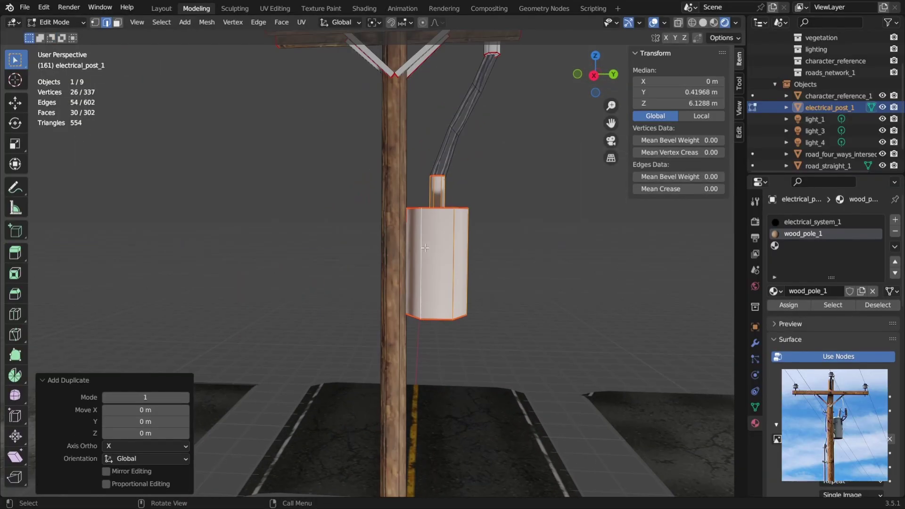
{"action": "left_click", "coordinate": [338, 253]}
Rotate the duplicated transformer can 210° about Z in top view and start adjusting its side along Y.
{"action": "key", "text": "KP_7"}
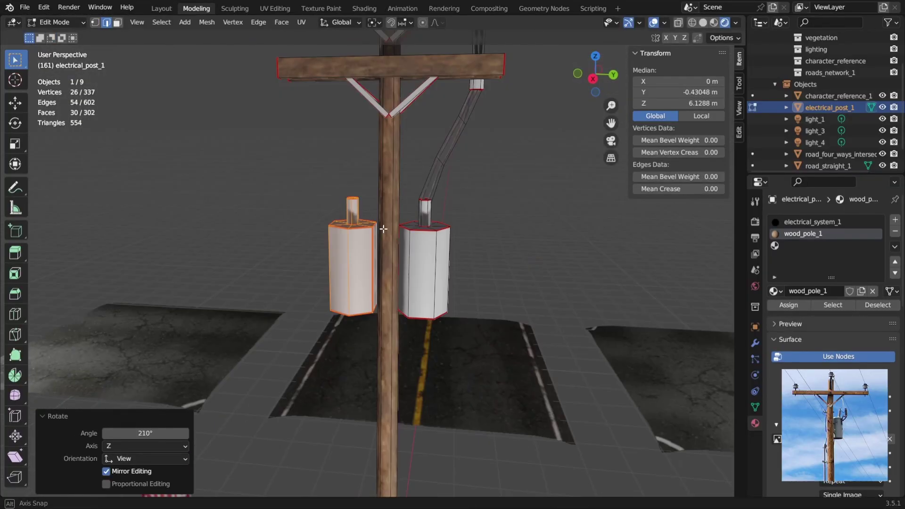
{"action": "scroll", "coordinate": [398, 236], "scroll_direction": "up", "scroll_amount": 4}
{"action": "key", "text": "g"}
{"action": "key", "text": "y"}
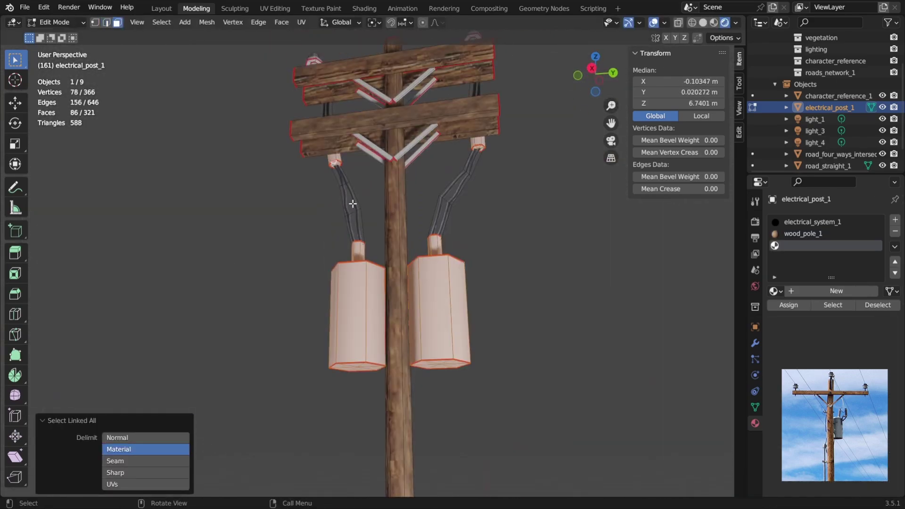
Show the electrical_system_1.png image behind the selected parts' UV layout.
{"action": "middle_click_drag", "start_coordinate": [353, 204], "coordinate": [356, 223]}
{"action": "left_click", "coordinate": [318, 7]}
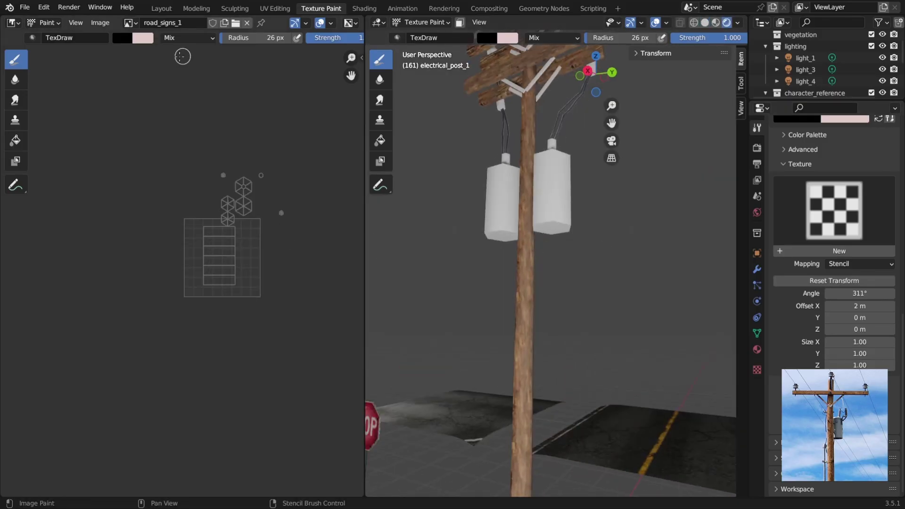
{"action": "left_click", "coordinate": [275, 8]}
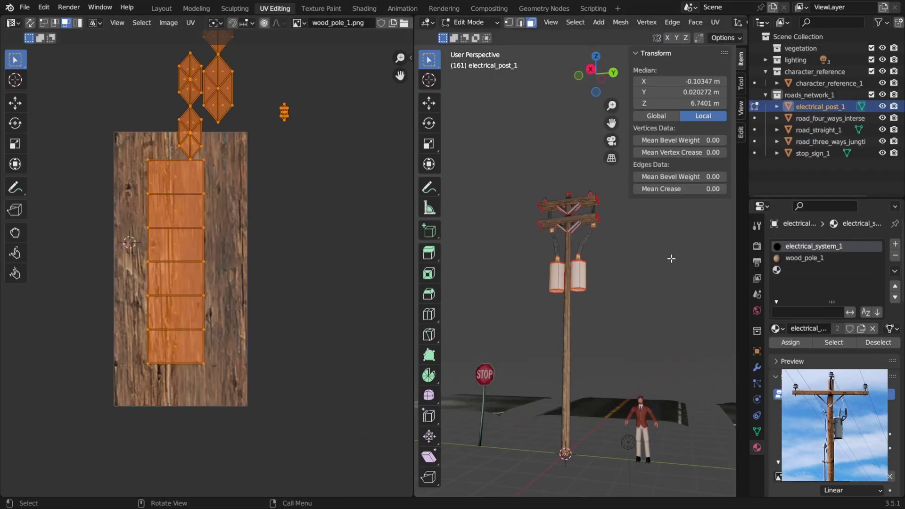
{"action": "left_click", "coordinate": [297, 22]}
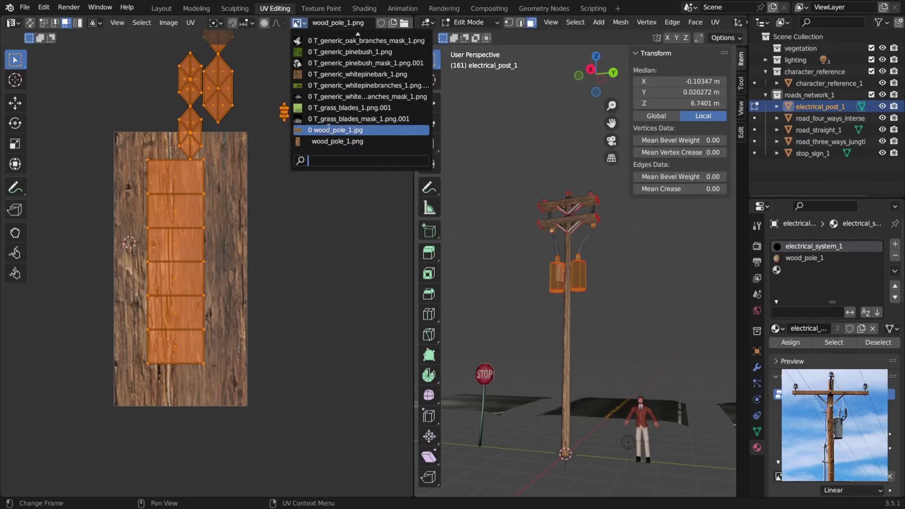
{"action": "scroll", "coordinate": [330, 130], "scroll_direction": "up", "scroll_amount": 10}
{"action": "left_click", "coordinate": [333, 63]}
Move the transformer UV islands over the electrical_system_1.png image, scale them and rotate them a quarter turn.
{"action": "key", "text": "g"}
{"action": "left_click", "coordinate": [329, 276]}
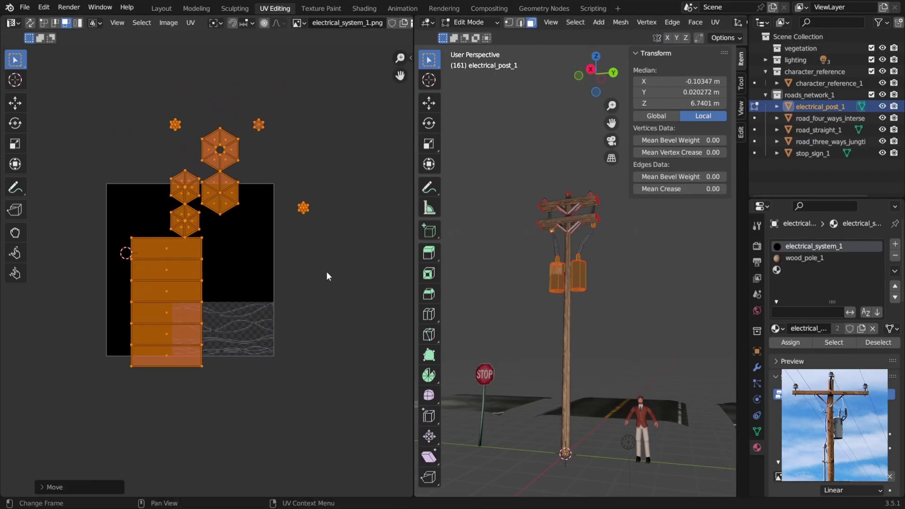
{"action": "key", "text": "s"}
{"action": "left_click", "coordinate": [287, 266]}
{"action": "key", "text": "r"}
{"action": "left_click", "coordinate": [239, 178], "text": "ctrl"}
{"action": "key", "text": "g"}
{"action": "left_click", "coordinate": [252, 218]}
Reposition part of the transformer UV islands within the image and pick one island face to identify the can's underside.
{"action": "left_click_drag", "start_coordinate": [357, 227], "coordinate": [188, 347], "text": "ctrl"}
{"action": "key", "text": "g"}
{"action": "left_click", "coordinate": [186, 358]}
{"action": "scroll", "coordinate": [482, 283], "scroll_direction": "up", "scroll_amount": 7}
{"action": "left_click", "coordinate": [171, 302]}
{"action": "middle_click_drag", "start_coordinate": [522, 269], "coordinate": [526, 200]}
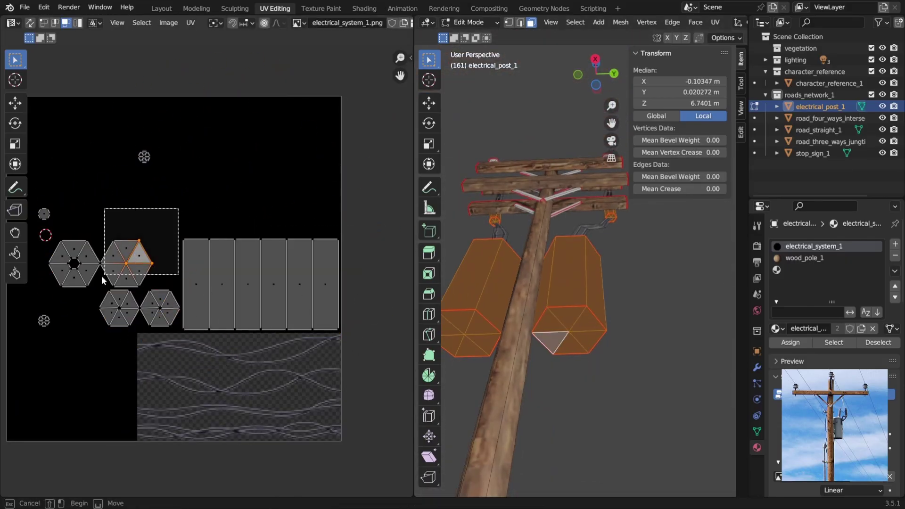
Place the hexagonal cap islands above the can's side strips and move the small neck islands close to them.
{"action": "left_click", "coordinate": [263, 231]}
{"action": "middle_click_drag", "start_coordinate": [185, 268], "coordinate": [251, 245]}
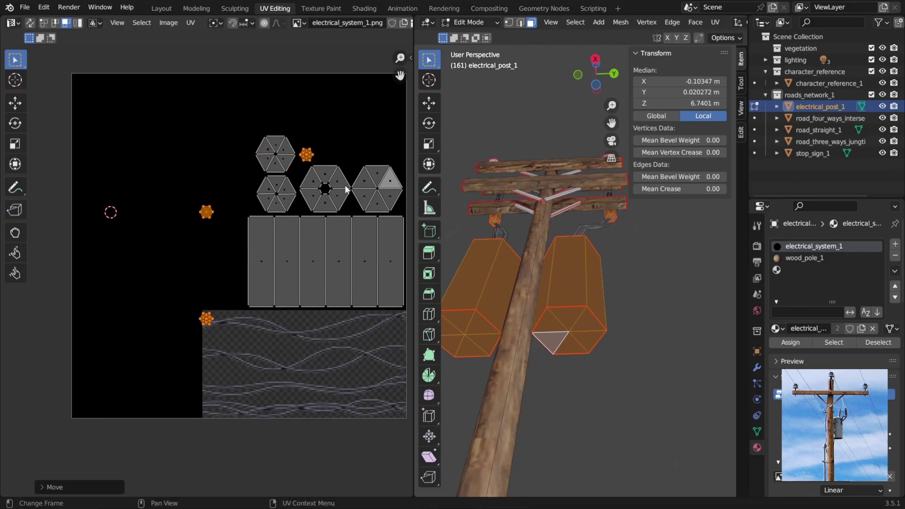
{"action": "left_click_drag", "start_coordinate": [228, 155], "coordinate": [229, 156], "text": "shift"}
{"action": "key", "text": "g"}
{"action": "left_click", "coordinate": [323, 175]}
{"action": "scroll", "coordinate": [348, 170], "scroll_direction": "up", "scroll_amount": 2}
Move the remaining small UV islands and pick the matching part on the transformer model.
{"action": "middle_click_drag", "start_coordinate": [509, 179], "coordinate": [507, 283]}
{"action": "middle_click_drag", "start_coordinate": [307, 197], "coordinate": [229, 308]}
{"action": "key", "text": "g"}
{"action": "left_click", "coordinate": [570, 256]}
{"action": "left_click", "coordinate": [571, 246]}
{"action": "mouse_move", "coordinate": [582, 264]}
{"action": "middle_mouse_down"}
{"action": "mouse_move", "coordinate": [531, 244]}
{"action": "mouse_move", "coordinate": [616, 228]}
{"action": "mouse_move", "coordinate": [529, 247]}
{"action": "mouse_move", "coordinate": [591, 249]}
{"action": "middle_mouse_up"}
Pick a part of the transformer can up close, switch to edge selection and open the edge options.
{"action": "left_click", "coordinate": [571, 243]}
{"action": "scroll", "coordinate": [571, 243], "scroll_direction": "up", "scroll_amount": 4}
{"action": "left_click", "coordinate": [572, 295]}
{"action": "scroll", "coordinate": [206, 271], "scroll_direction": "down", "scroll_amount": 2}
{"action": "scroll", "coordinate": [572, 245], "scroll_direction": "up", "scroll_amount": 5}
{"action": "key", "text": "2"}
{"action": "key", "text": "Escape"}
{"action": "right_click", "coordinate": [608, 250]}
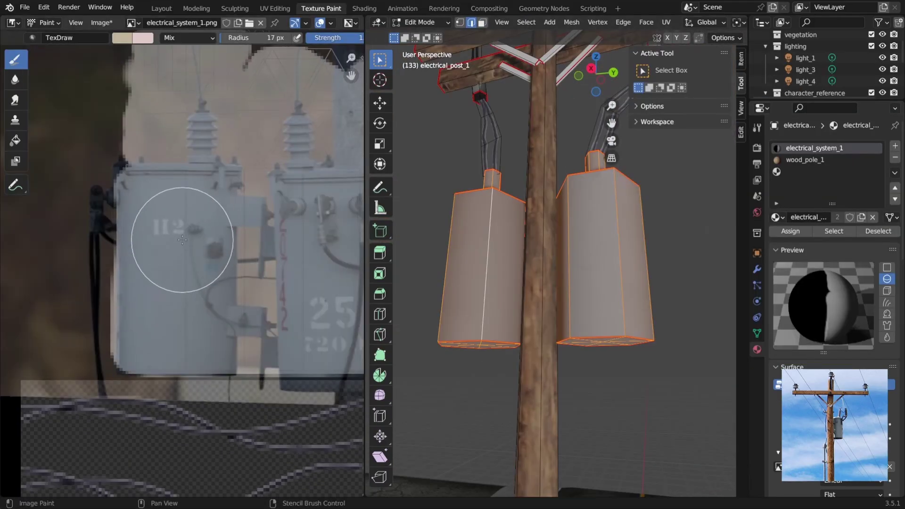
Scale the transformer photo stencil over the can's UV strips and paint the can's side into the electrical_system_1.png texture.
{"action": "right_click_drag", "start_coordinate": [182, 240], "coordinate": [275, 253], "text": "shift"}
{"action": "mouse_move", "coordinate": [231, 300]}
{"action": "left_mouse_down"}
{"action": "mouse_move", "coordinate": [142, 326]}
{"action": "mouse_move", "coordinate": [178, 269]}
{"action": "mouse_move", "coordinate": [310, 327]}
{"action": "left_mouse_up"}
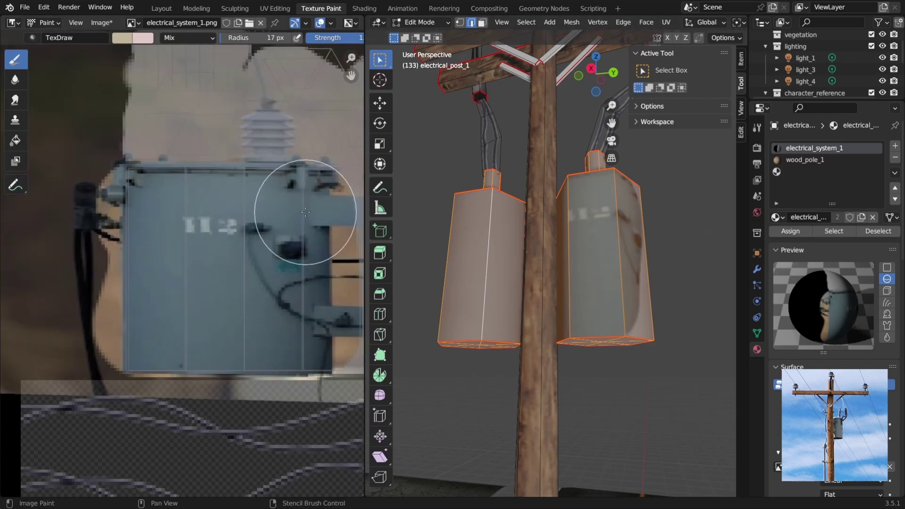
{"action": "scroll", "coordinate": [543, 317], "scroll_direction": "down", "scroll_amount": 4}
{"action": "middle_click_drag", "start_coordinate": [589, 245], "coordinate": [523, 150]}
{"action": "scroll", "coordinate": [546, 316], "scroll_direction": "up", "scroll_amount": 6}
{"action": "left_click", "coordinate": [420, 23]}
{"action": "scroll", "coordinate": [471, 141], "scroll_direction": "down", "scroll_amount": 3}
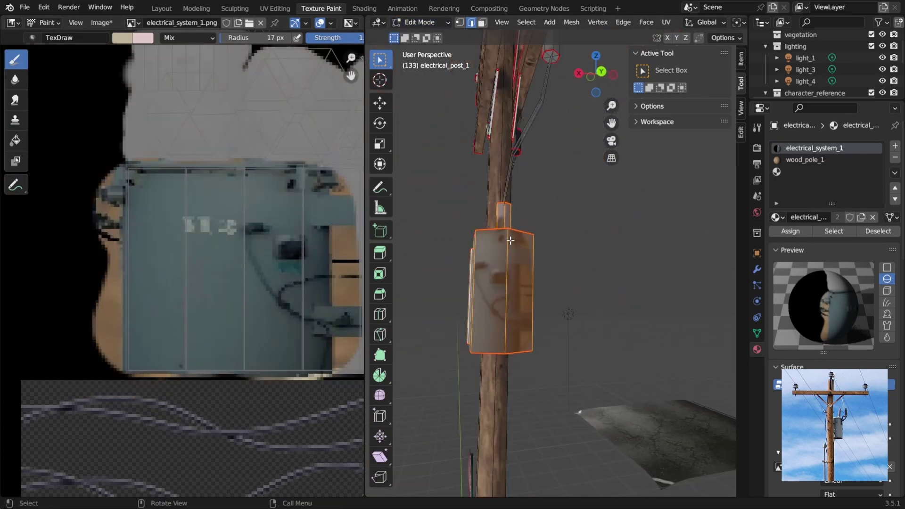
Move the side UV strips of both transformer cans within the painted can area of the image.
{"action": "left_click", "coordinate": [268, 10]}
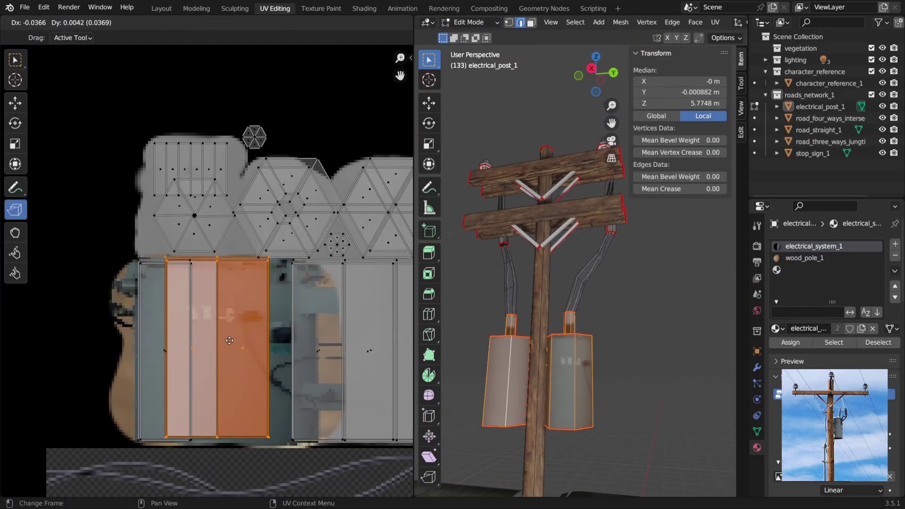
{"action": "left_click", "coordinate": [235, 375]}
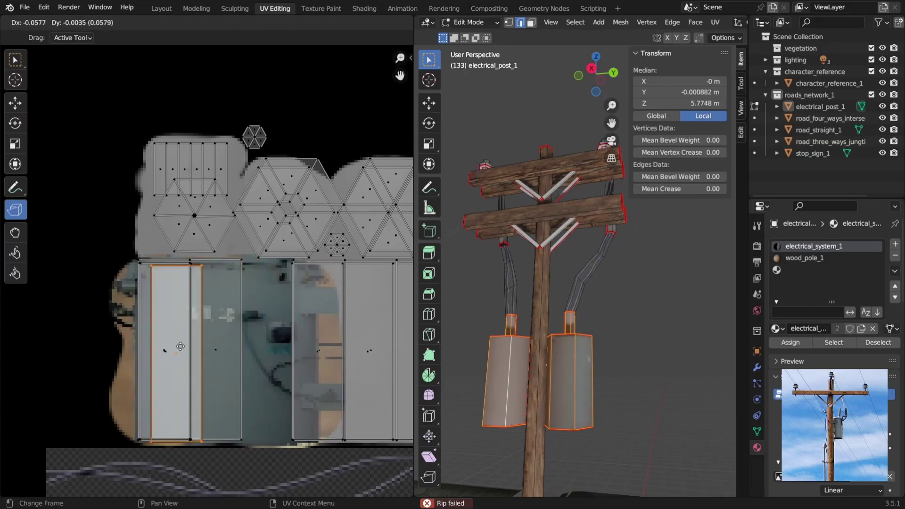
{"action": "left_click", "coordinate": [593, 380]}
Select one whole transformer can with its linked faces and align its side UV strips to the painted can's upper edge.
{"action": "middle_click_drag", "start_coordinate": [592, 380], "coordinate": [586, 386]}
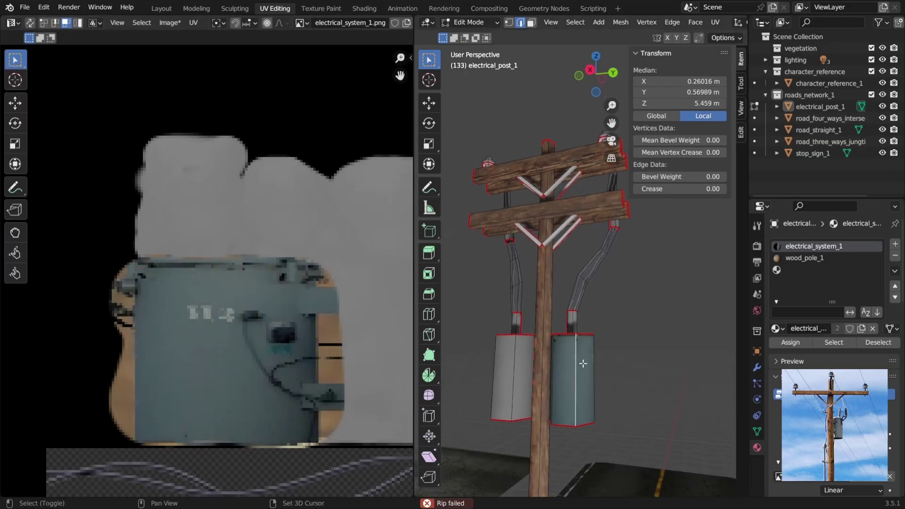
{"action": "key", "text": "l"}
{"action": "left_click", "coordinate": [178, 359]}
{"action": "left_click", "coordinate": [171, 357]}
{"action": "scroll", "coordinate": [188, 324], "scroll_direction": "up", "scroll_amount": 6}
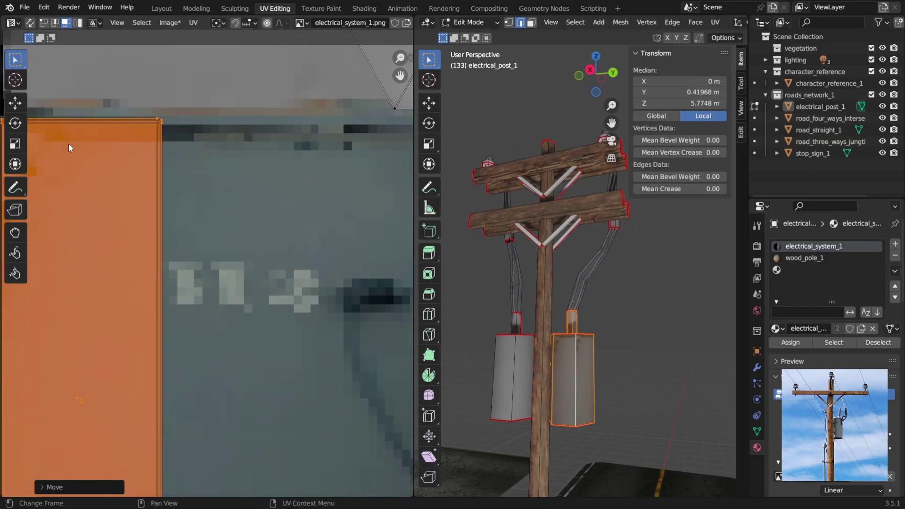
{"action": "left_click", "coordinate": [111, 405]}
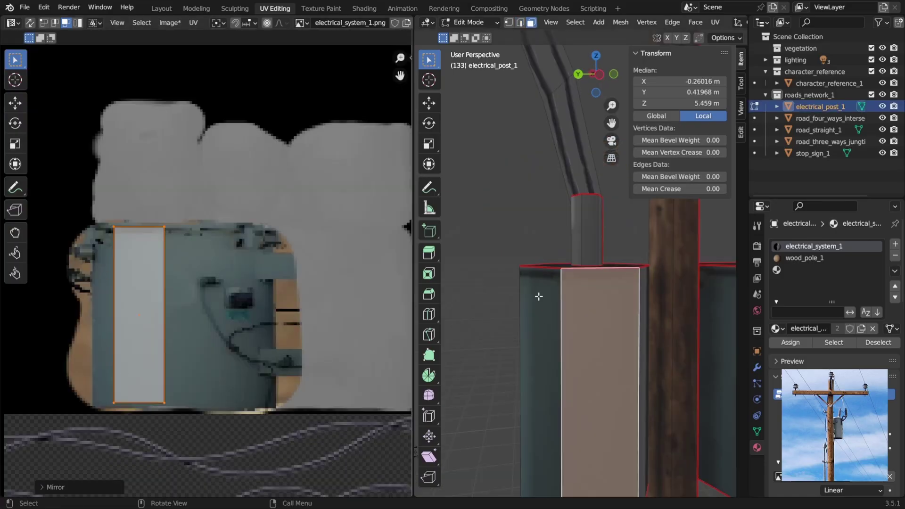
Adjust the UVs of neighbouring side faces on the can within the plain painted area.
{"action": "left_click", "coordinate": [538, 297]}
{"action": "right_click", "coordinate": [127, 330]}
{"action": "left_click", "coordinate": [115, 294]}
{"action": "left_click", "coordinate": [495, 232]}
{"action": "scroll", "coordinate": [495, 232], "scroll_direction": "down", "scroll_amount": 2}
{"action": "middle_click_drag", "start_coordinate": [495, 232], "coordinate": [594, 321]}
{"action": "left_click", "coordinate": [594, 321]}
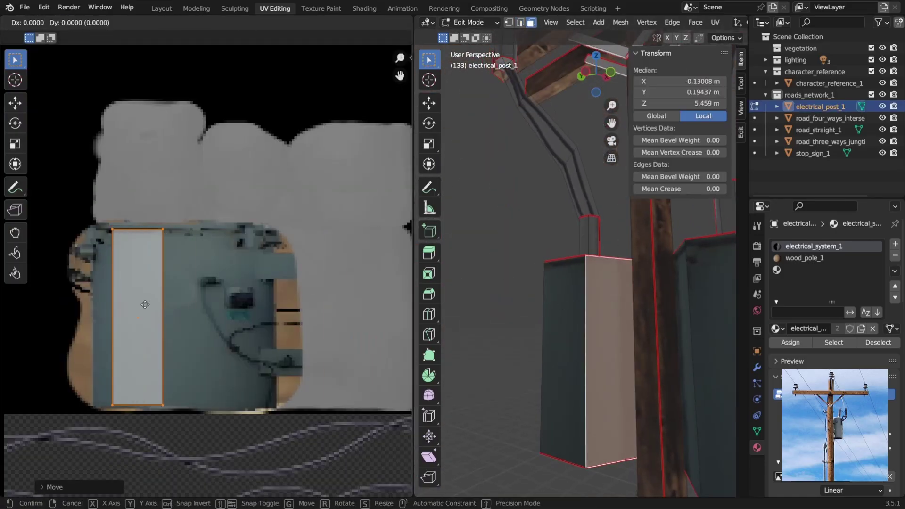
{"action": "left_click", "coordinate": [145, 304]}
Select the can's neck with its linked faces and place its row of UV strips just above the painted can.
{"action": "left_click", "coordinate": [494, 339]}
{"action": "middle_click_drag", "start_coordinate": [495, 339], "coordinate": [560, 303]}
{"action": "scroll", "coordinate": [531, 358], "scroll_direction": "down", "scroll_amount": 5}
{"action": "scroll", "coordinate": [650, 345], "scroll_direction": "up", "scroll_amount": 6}
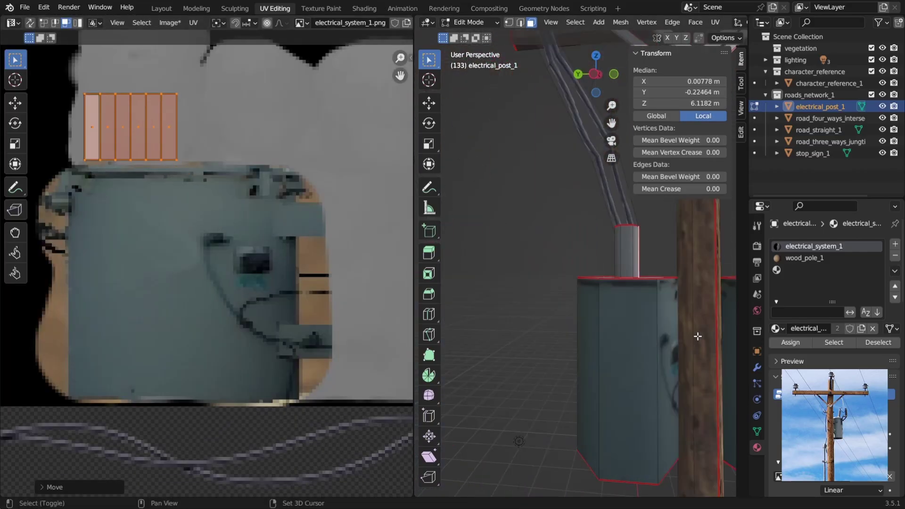
{"action": "key", "text": "ctrl+l"}
{"action": "left_click_drag", "start_coordinate": [187, 147], "coordinate": [69, 122]}
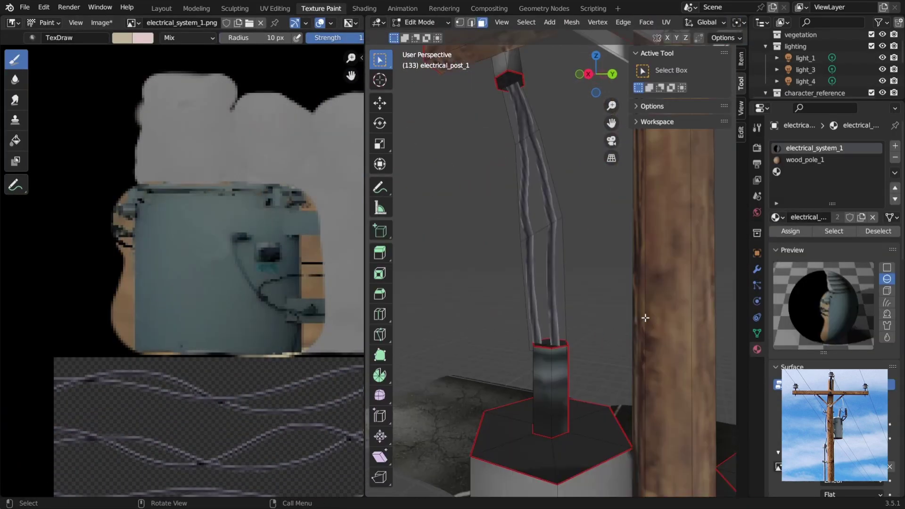
Select the textured transformer can with its neck and make a copy rotated 180° about Z on the pole's other side.
{"action": "mouse_move", "coordinate": [642, 317]}
{"action": "middle_mouse_down"}
{"action": "mouse_move", "coordinate": [502, 379]}
{"action": "mouse_move", "coordinate": [564, 263]}
{"action": "middle_mouse_up"}
{"action": "scroll", "coordinate": [501, 378], "scroll_direction": "down", "scroll_amount": 4}
{"action": "scroll", "coordinate": [502, 379], "scroll_direction": "up", "scroll_amount": 8}
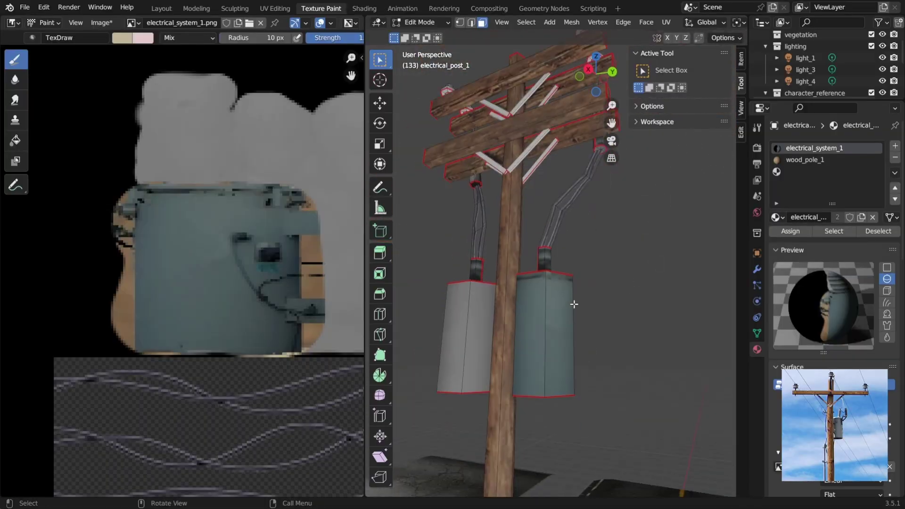
{"action": "middle_click_drag", "start_coordinate": [584, 223], "coordinate": [556, 339]}
{"action": "scroll", "coordinate": [556, 338], "scroll_direction": "down", "scroll_amount": 3}
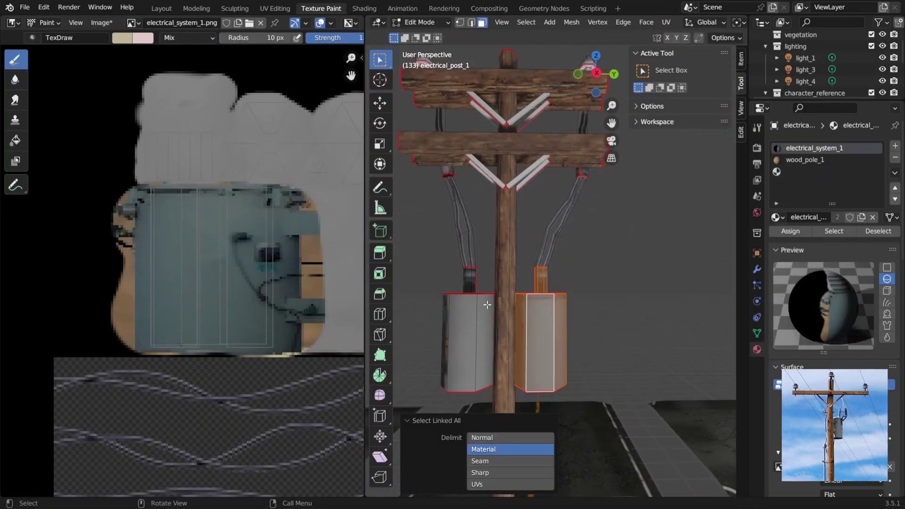
{"action": "left_click", "coordinate": [505, 336]}
{"action": "middle_click_drag", "start_coordinate": [504, 335], "coordinate": [505, 306]}
{"action": "scroll", "coordinate": [505, 307], "scroll_direction": "up", "scroll_amount": 2}
{"action": "middle_click_drag", "start_coordinate": [495, 254], "coordinate": [607, 363]}
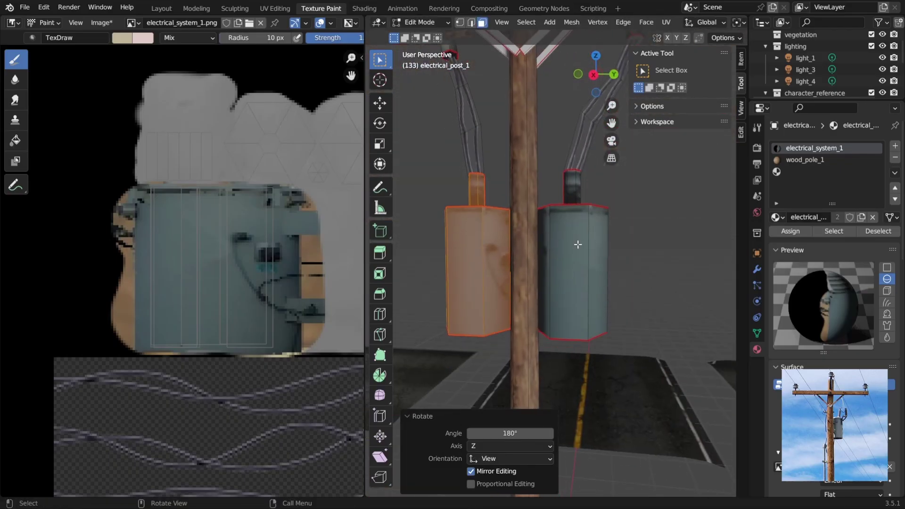
{"action": "scroll", "coordinate": [597, 285], "scroll_direction": "down", "scroll_amount": 5}
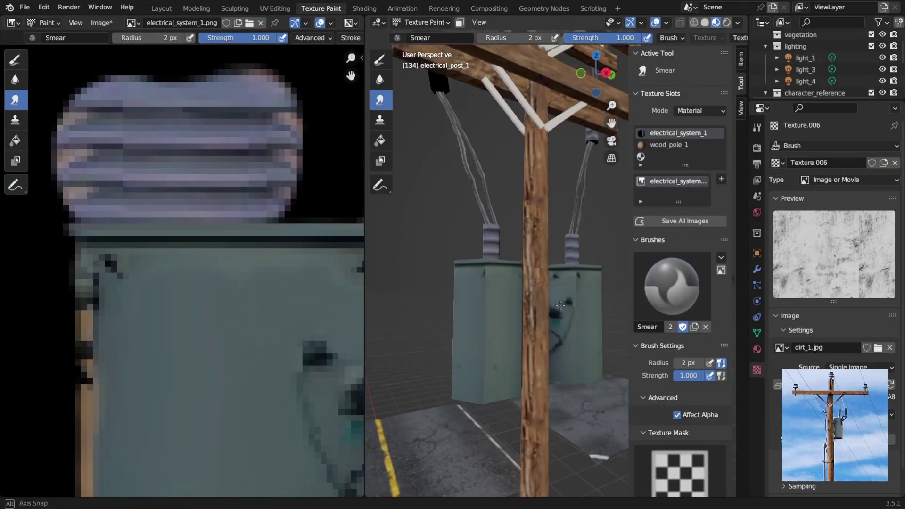
Turn off Affect Alpha for the Smear brush and switch to the TexDraw brush.
{"action": "scroll", "coordinate": [560, 305], "scroll_direction": "down", "scroll_amount": 10}
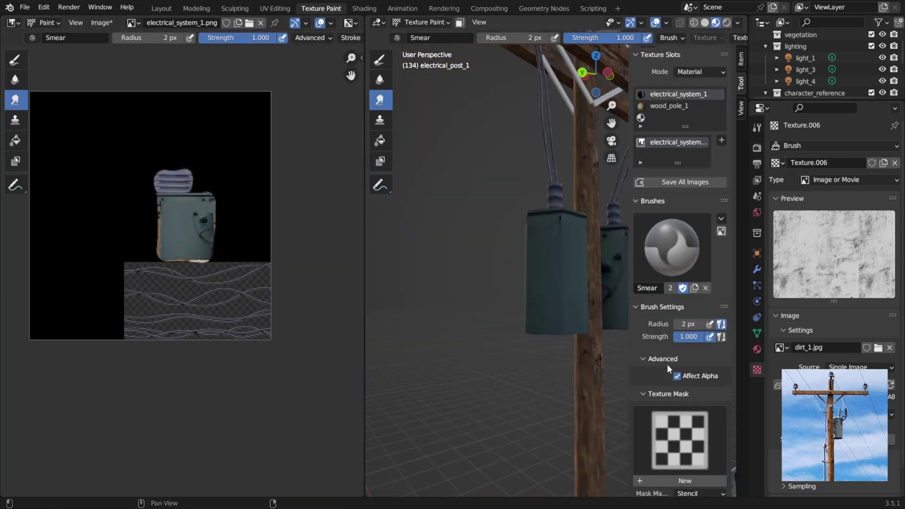
{"action": "left_click", "coordinate": [679, 381]}
{"action": "left_click", "coordinate": [383, 202]}
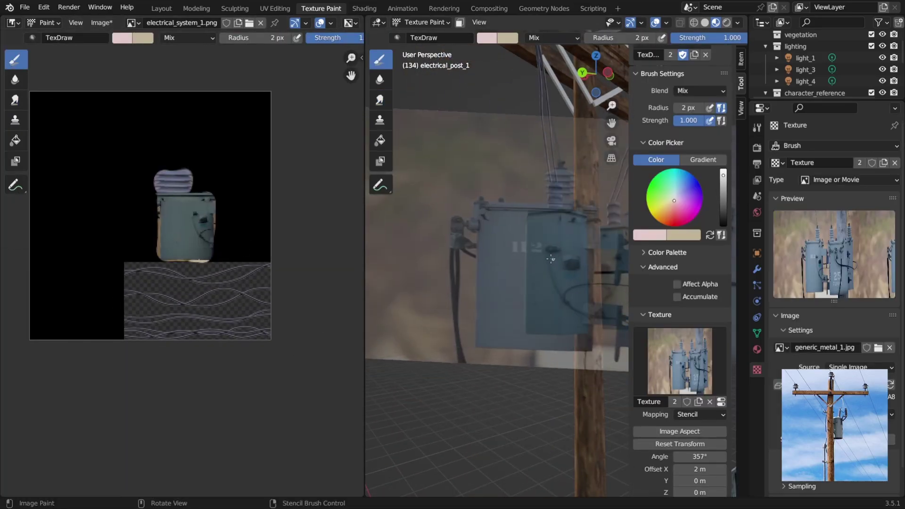
Move and scale the generic_metal_1.jpg transformer photo stencil over the painted can in the texture.
{"action": "mouse_move", "coordinate": [507, 296]}
{"action": "right_mouse_down"}
{"action": "mouse_move", "coordinate": [489, 317]}
{"action": "mouse_move", "coordinate": [490, 238]}
{"action": "right_mouse_up"}
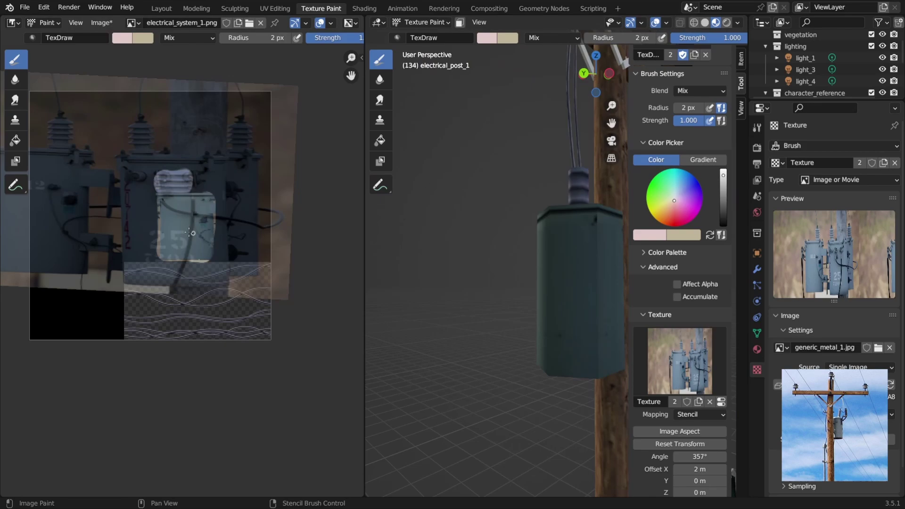
{"action": "mouse_move", "coordinate": [188, 232]}
{"action": "right_mouse_down", "text": "shift"}
{"action": "mouse_move", "coordinate": [155, 215]}
{"action": "mouse_move", "coordinate": [179, 191]}
{"action": "mouse_move", "coordinate": [322, 244]}
{"action": "right_mouse_up", "text": "shift"}
{"action": "scroll", "coordinate": [190, 254], "scroll_direction": "up", "scroll_amount": 3}
{"action": "scroll", "coordinate": [179, 191], "scroll_direction": "up", "scroll_amount": 2}
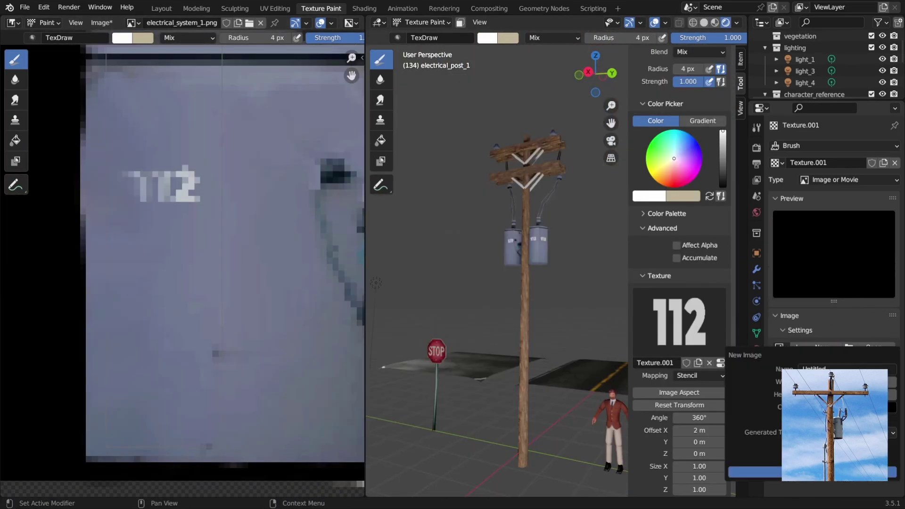
Stamp the 25-7200.png stencil in white on the can's lower part and move the UV strip of the numbered side face.
{"action": "left_click", "coordinate": [829, 472]}
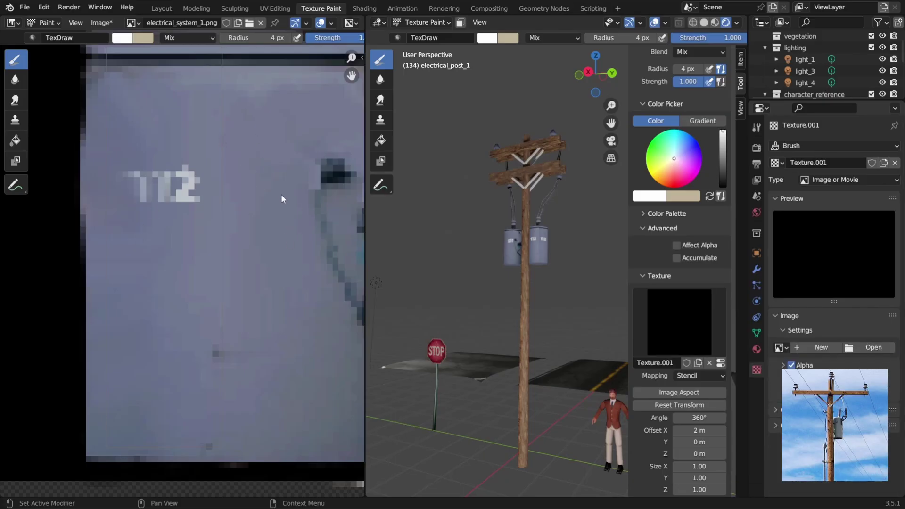
{"action": "left_click_drag", "start_coordinate": [151, 331], "coordinate": [158, 311]}
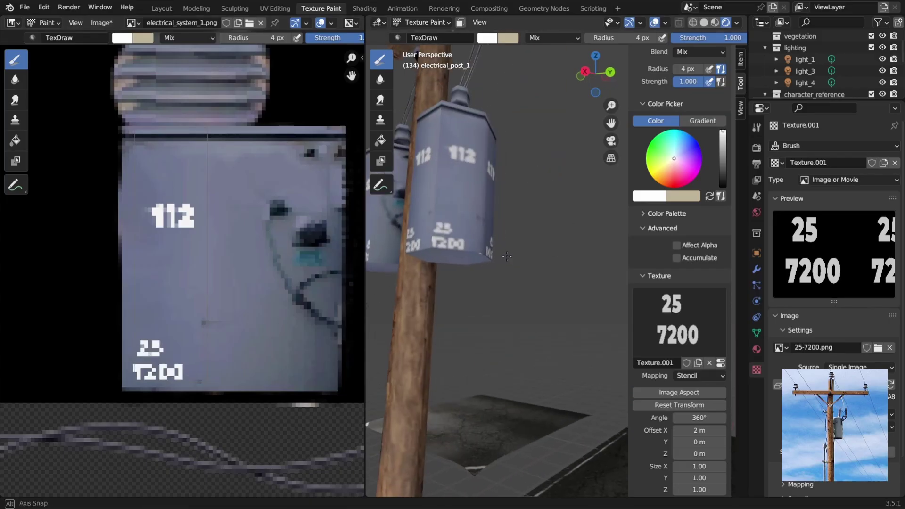
{"action": "left_click", "coordinate": [156, 349]}
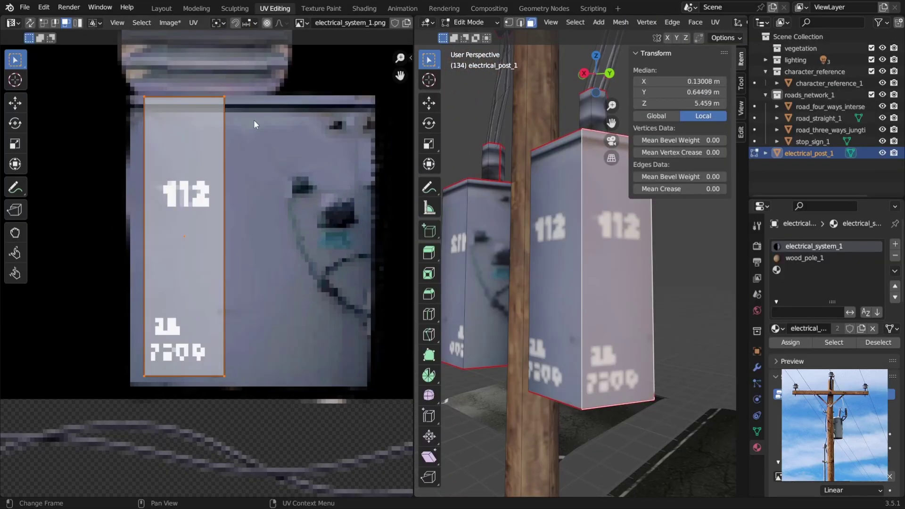
{"action": "key", "text": "g"}
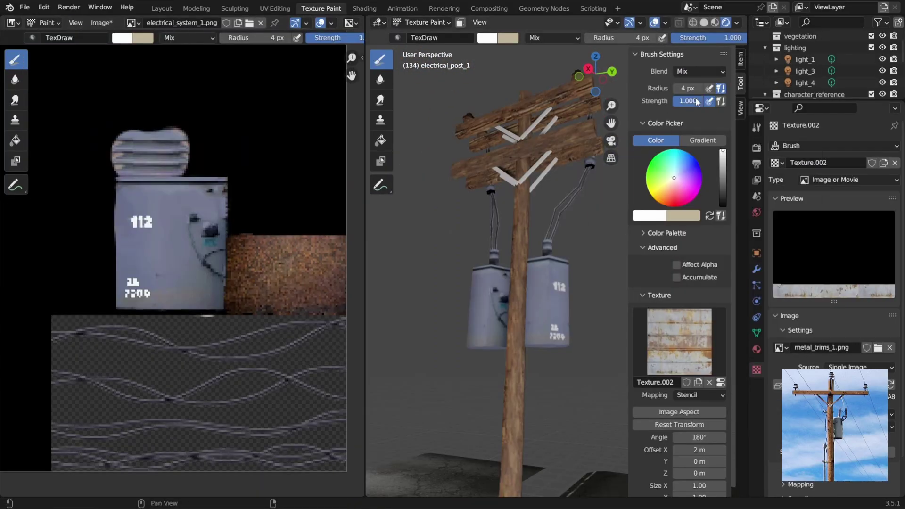
Paint the metal_trims_1.png texture with a 16 px brush radius beside the can, above the brown rust area.
{"action": "key", "text": "ctrl+z"}
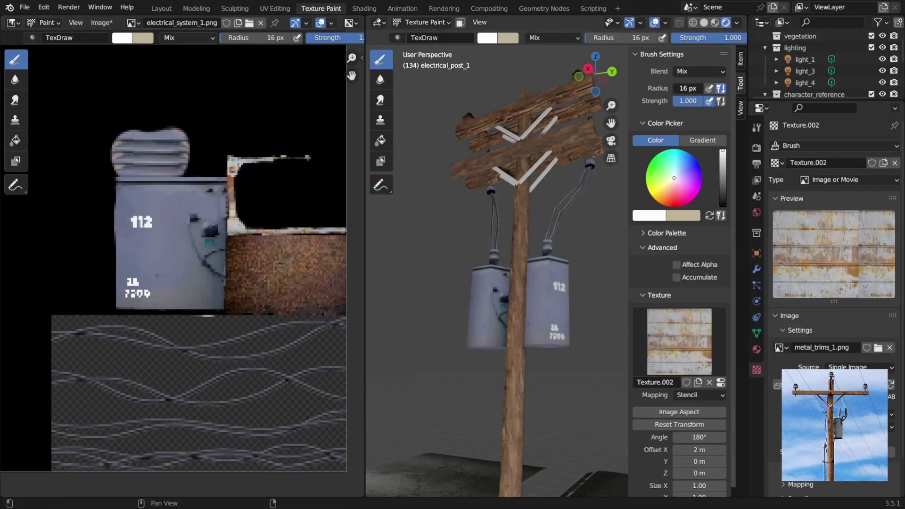
{"action": "middle_click_drag", "start_coordinate": [490, 259], "coordinate": [512, 285]}
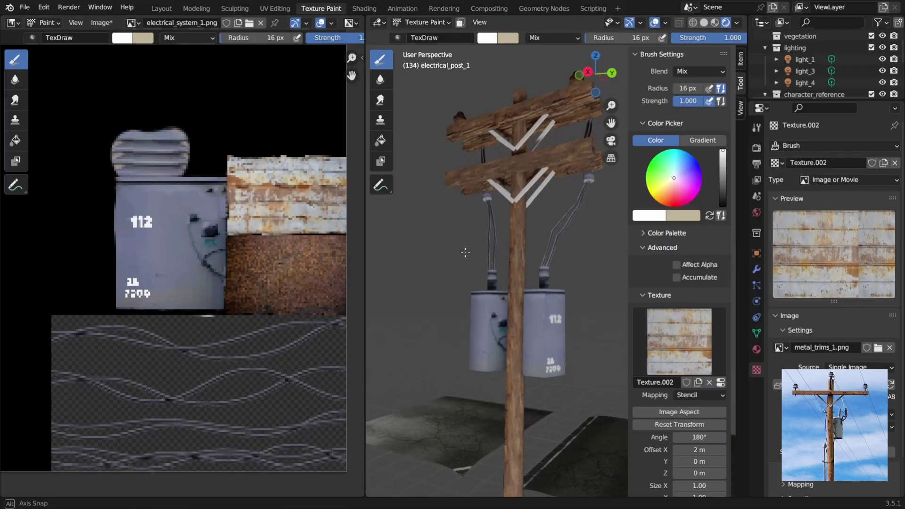
{"action": "scroll", "coordinate": [515, 292], "scroll_direction": "up", "scroll_amount": 4}
Select the metal braces under the crossarms with their linked geometry and unwrap their UVs.
{"action": "left_click", "coordinate": [275, 8]}
{"action": "scroll", "coordinate": [575, 198], "scroll_direction": "up", "scroll_amount": 6}
{"action": "left_click", "coordinate": [595, 222]}
{"action": "left_click", "coordinate": [579, 173], "text": "shift"}
{"action": "key", "text": "ctrl+l"}
{"action": "scroll", "coordinate": [189, 352], "scroll_direction": "down", "scroll_amount": 3}
{"action": "scroll", "coordinate": [233, 165], "scroll_direction": "up", "scroll_amount": 3}
{"action": "key", "text": "a"}
{"action": "right_click", "coordinate": [145, 183]}
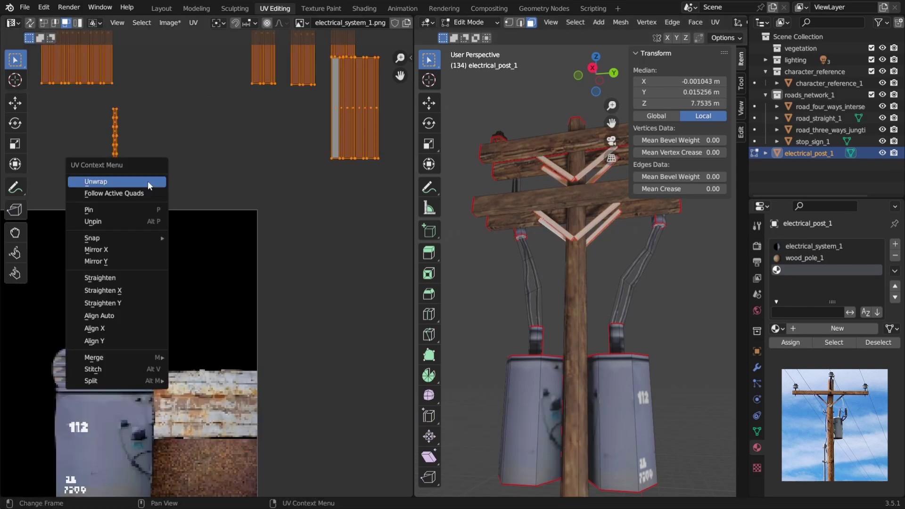
{"action": "left_click", "coordinate": [145, 183]}
Rotate, scale and move the brace UV islands toward the painted metal trim area.
{"action": "scroll", "coordinate": [284, 257], "scroll_direction": "down", "scroll_amount": 3}
{"action": "key", "text": "r"}
{"action": "left_click", "coordinate": [181, 335]}
{"action": "key", "text": "s"}
{"action": "key", "text": "g"}
{"action": "left_click", "coordinate": [271, 263]}
{"action": "scroll", "coordinate": [250, 235], "scroll_direction": "up", "scroll_amount": 5}
{"action": "key", "text": "s"}
{"action": "left_click", "coordinate": [239, 272]}
{"action": "key", "text": "g"}
{"action": "left_click", "coordinate": [250, 273]}
Box-select groups of brace UV islands and move each one onto the painted metal trim.
{"action": "left_click_drag", "start_coordinate": [251, 227], "coordinate": [394, 367]}
{"action": "key", "text": "g"}
{"action": "left_click", "coordinate": [210, 325]}
{"action": "key", "text": "g"}
{"action": "left_click", "coordinate": [209, 324]}
{"action": "left_click_drag", "start_coordinate": [249, 157], "coordinate": [375, 242]}
{"action": "key", "text": "g"}
{"action": "left_click", "coordinate": [190, 290]}
{"action": "left_click_drag", "start_coordinate": [228, 231], "coordinate": [254, 288]}
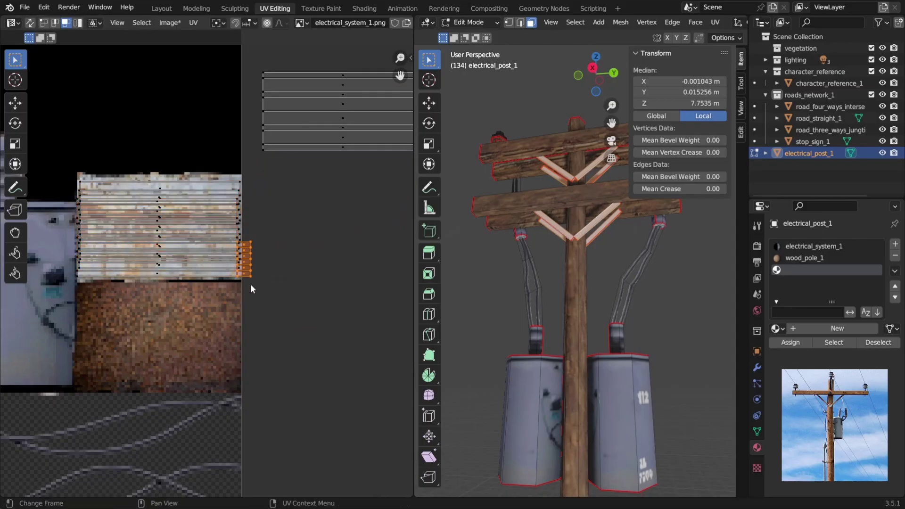
{"action": "key", "text": "g"}
{"action": "left_click", "coordinate": [201, 249]}
Move the remaining horizontal brace UV strips from outside the image onto the rusty metal texture.
{"action": "middle_click_drag", "start_coordinate": [221, 188], "coordinate": [183, 239]}
{"action": "left_click_drag", "start_coordinate": [208, 113], "coordinate": [327, 232]}
{"action": "key", "text": "g"}
{"action": "left_click", "coordinate": [143, 354]}
{"action": "left_click_drag", "start_coordinate": [333, 119], "coordinate": [407, 206]}
{"action": "key", "text": "g"}
{"action": "left_click", "coordinate": [117, 328]}
Select the linked metal braces and assign the electrical_system_1 material to them.
{"action": "middle_click_drag", "start_coordinate": [535, 248], "coordinate": [537, 268]}
{"action": "scroll", "coordinate": [537, 268], "scroll_direction": "up", "scroll_amount": 2}
{"action": "left_click", "coordinate": [543, 228]}
{"action": "middle_click_drag", "start_coordinate": [600, 289], "coordinate": [638, 269]}
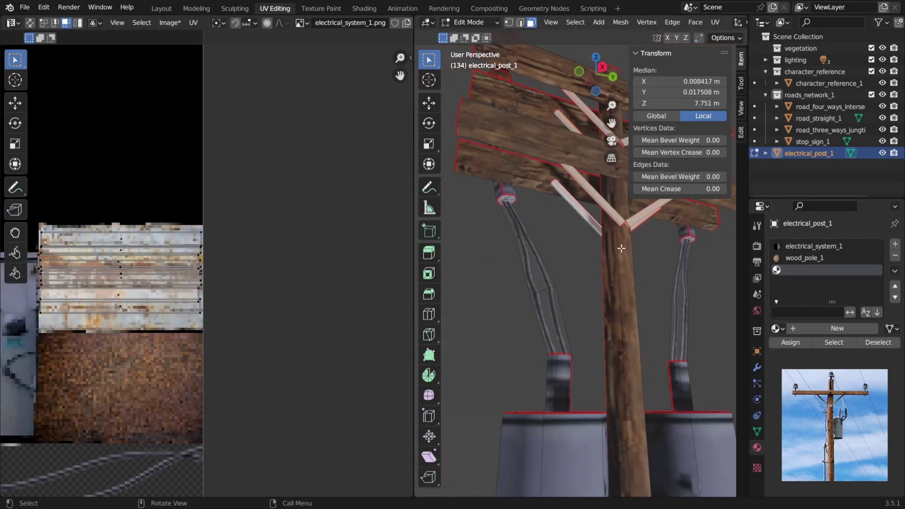
{"action": "key", "text": "ctrl+l"}
{"action": "left_click_drag", "start_coordinate": [287, 179], "coordinate": [35, 349]}
{"action": "left_click", "coordinate": [811, 246]}
{"action": "left_click", "coordinate": [790, 343]}
Examine the crossarms and their metal braces from several angles and distances.
{"action": "left_click", "coordinate": [578, 275]}
{"action": "scroll", "coordinate": [577, 276], "scroll_direction": "down", "scroll_amount": 1}
{"action": "middle_click_drag", "start_coordinate": [577, 276], "coordinate": [606, 277]}
{"action": "middle_click_drag", "start_coordinate": [231, 159], "coordinate": [223, 248], "text": "ctrl"}
{"action": "middle_click_drag", "start_coordinate": [606, 277], "coordinate": [610, 339], "text": "ctrl"}
{"action": "mouse_move", "coordinate": [579, 278]}
{"action": "middle_mouse_down"}
{"action": "mouse_move", "coordinate": [547, 337]}
{"action": "mouse_move", "coordinate": [582, 278]}
{"action": "middle_mouse_up"}
{"action": "middle_click_drag", "start_coordinate": [603, 325], "coordinate": [606, 351], "text": "ctrl"}
{"action": "mouse_move", "coordinate": [206, 268]}
{"action": "middle_mouse_down", "text": "ctrl"}
{"action": "mouse_move", "coordinate": [165, 182]}
{"action": "mouse_move", "coordinate": [201, 261]}
{"action": "middle_mouse_up", "text": "ctrl"}
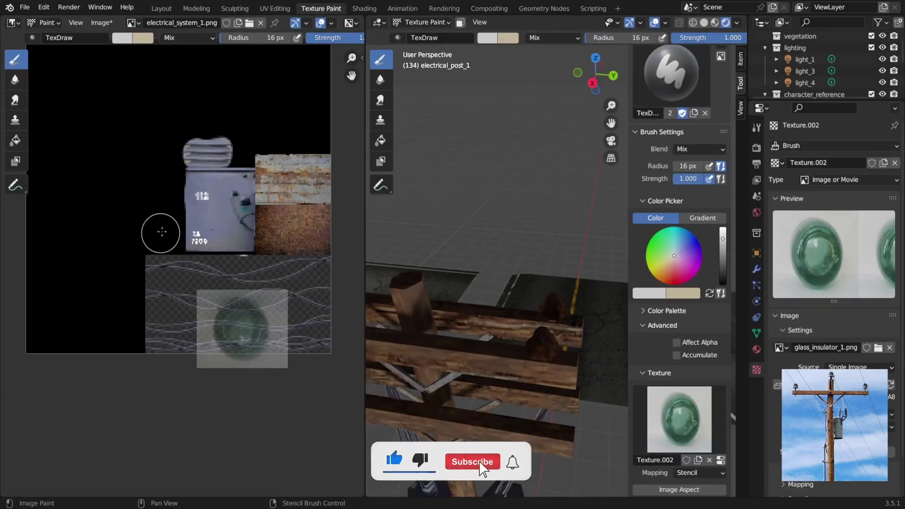
Scale and position the glass_insulator_1.png stencil beside the can's lower part and paint the green glass insulator into the texture.
{"action": "scroll", "coordinate": [158, 226], "scroll_direction": "up", "scroll_amount": 3}
{"action": "middle_click_drag", "start_coordinate": [157, 226], "coordinate": [179, 250]}
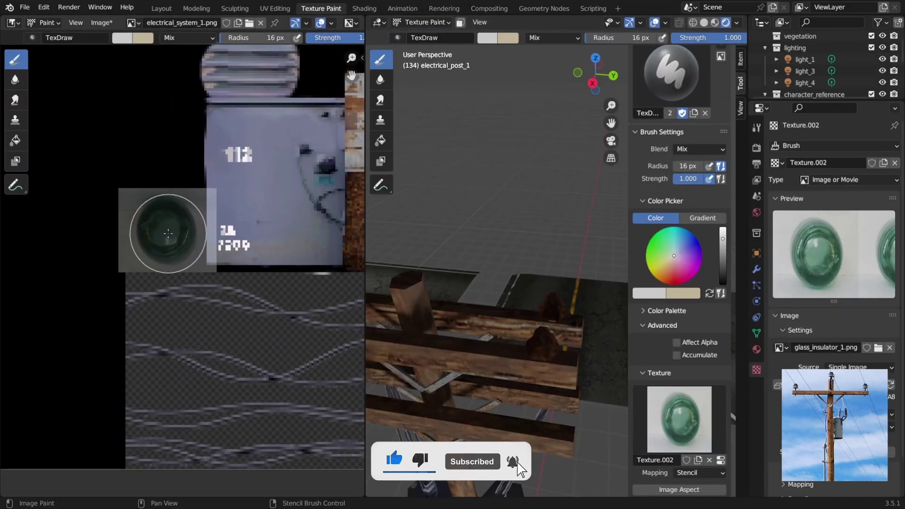
{"action": "right_click_drag", "start_coordinate": [166, 231], "coordinate": [167, 234], "text": "shift"}
{"action": "right_click_drag", "start_coordinate": [297, 267], "coordinate": [162, 226], "text": "shift"}
{"action": "key", "text": "ctrl+z"}
{"action": "right_click_drag", "start_coordinate": [232, 186], "coordinate": [194, 209], "text": "shift"}
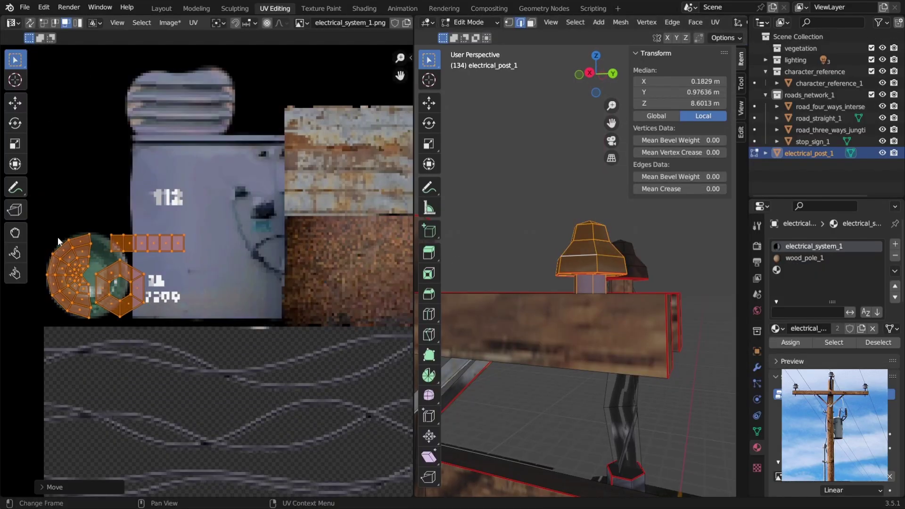
Move the insulator cap's UV islands onto the painted green glass circle and check the cap on the crossarm.
{"action": "left_click", "coordinate": [134, 264]}
{"action": "key", "text": "g"}
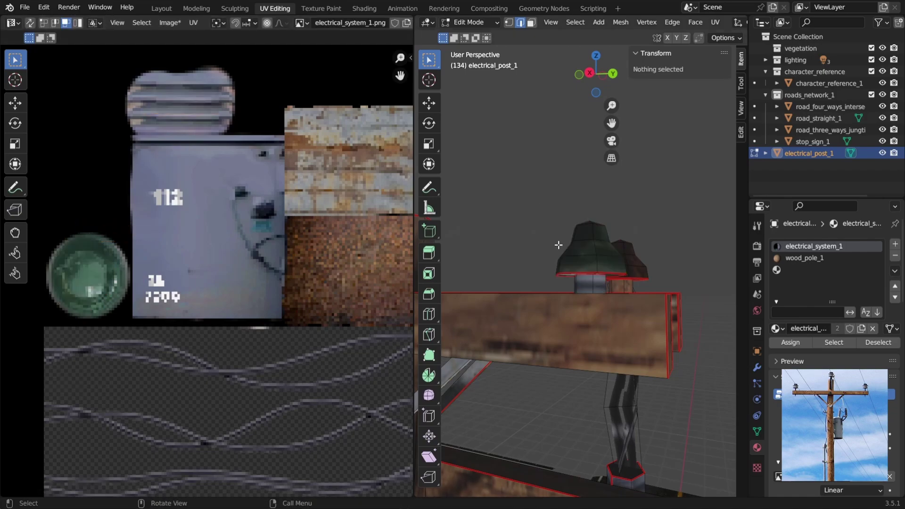
{"action": "key", "text": "Tab"}
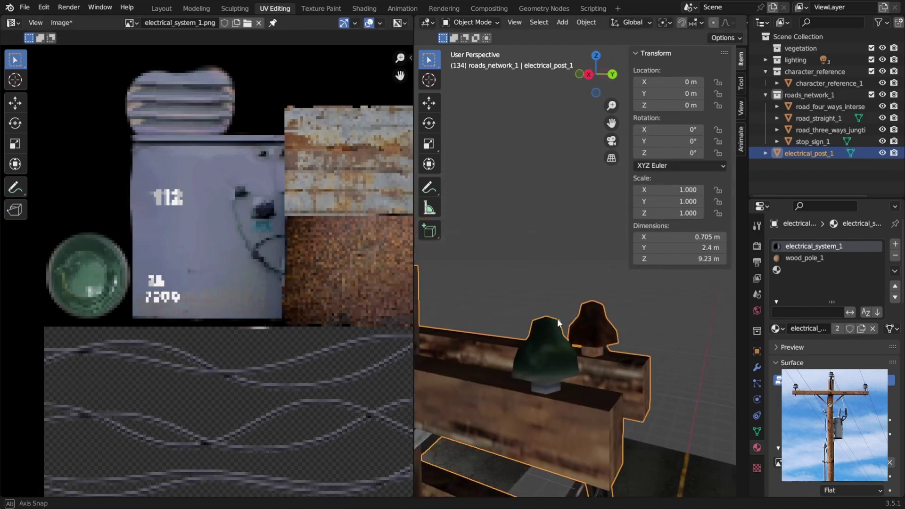
{"action": "middle_click_drag", "start_coordinate": [557, 318], "coordinate": [527, 281]}
{"action": "scroll", "coordinate": [518, 299], "scroll_direction": "down", "scroll_amount": 4}
{"action": "scroll", "coordinate": [546, 304], "scroll_direction": "up", "scroll_amount": 5}
{"action": "scroll", "coordinate": [527, 281], "scroll_direction": "up", "scroll_amount": 2}
{"action": "scroll", "coordinate": [377, 269], "scroll_direction": "down", "scroll_amount": 2}
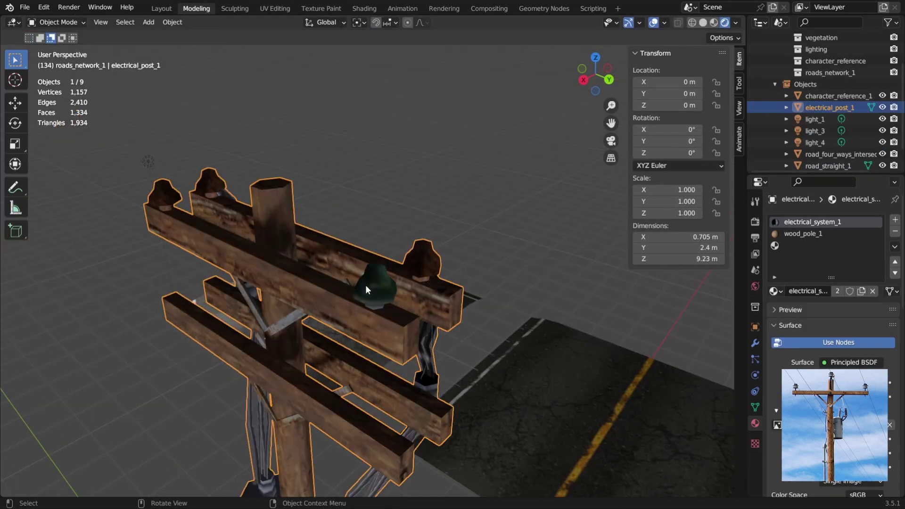
Select the glass insulators on the upper crossarms with their linked geometry and duplicate them along the Y axis.
{"action": "key", "text": "Tab"}
{"action": "key", "text": "ctrl+l"}
{"action": "left_click", "coordinate": [378, 291]}
{"action": "key", "text": "ctrl+l"}
{"action": "middle_click_drag", "start_coordinate": [378, 292], "coordinate": [277, 266]}
{"action": "left_click", "coordinate": [347, 260]}
{"action": "left_click", "coordinate": [249, 218], "text": "shift"}
{"action": "key", "text": "ctrl+l"}
{"action": "key", "text": "KP_3"}
{"action": "middle_click_drag", "start_coordinate": [601, 204], "coordinate": [514, 243], "text": "shift"}
{"action": "scroll", "coordinate": [514, 243], "scroll_direction": "up", "scroll_amount": 2}
{"action": "key", "text": "shift+d"}
{"action": "key", "text": "y"}
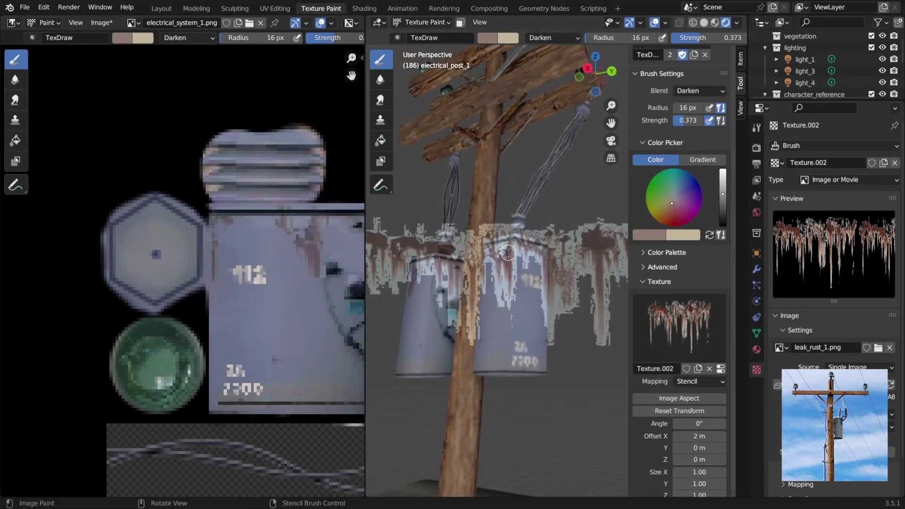
Undo the rust painted on the can, rotate the leak_rust_1.png stencil to 179° and place it over the can's lower edge.
{"action": "mouse_move", "coordinate": [613, 287]}
{"action": "right_mouse_down"}
{"action": "mouse_move", "coordinate": [613, 354]}
{"action": "mouse_move", "coordinate": [630, 355]}
{"action": "right_mouse_up"}
{"action": "right_click_drag", "start_coordinate": [630, 355], "coordinate": [442, 450], "text": "ctrl"}
{"action": "scroll", "coordinate": [442, 450], "scroll_direction": "up", "scroll_amount": 2}
{"action": "middle_click_drag", "start_coordinate": [442, 451], "coordinate": [508, 365]}
{"action": "right_click_drag", "start_coordinate": [508, 364], "coordinate": [509, 295]}
{"action": "key", "text": "ctrl+z"}
{"action": "right_click_drag", "start_coordinate": [579, 323], "coordinate": [584, 370]}
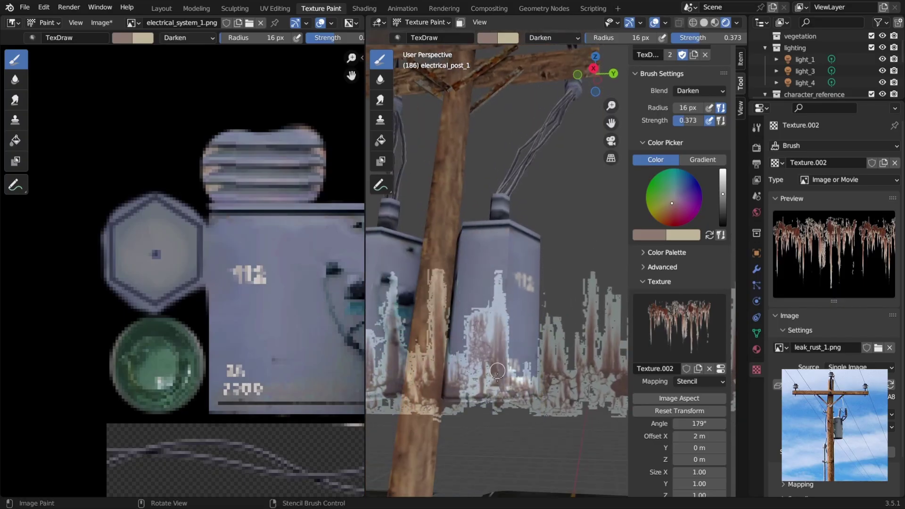
Try to paint rust streaks along the transformer can's lower edge through the leak_rust_1.png stencil in the 3D view.
{"action": "right_click_drag", "start_coordinate": [508, 372], "coordinate": [488, 384]}
{"action": "mouse_move", "coordinate": [490, 363]}
{"action": "left_mouse_down"}
{"action": "mouse_move", "coordinate": [490, 398]}
{"action": "mouse_move", "coordinate": [513, 396]}
{"action": "left_mouse_up"}
{"action": "right_click_drag", "start_coordinate": [518, 404], "coordinate": [525, 333]}
{"action": "scroll", "coordinate": [524, 333], "scroll_direction": "down", "scroll_amount": 5}
{"action": "middle_click_drag", "start_coordinate": [525, 332], "coordinate": [560, 370]}
{"action": "scroll", "coordinate": [535, 346], "scroll_direction": "down", "scroll_amount": 3}
{"action": "scroll", "coordinate": [528, 339], "scroll_direction": "up", "scroll_amount": 8}
{"action": "key", "text": "ctrl+z"}
{"action": "key", "text": "ctrl+z"}
Rotate the leak_rust_1.png stencil to about 0.47°, place it over the can in the texture image and paint rust drips below its upper edge.
{"action": "scroll", "coordinate": [297, 283], "scroll_direction": "down", "scroll_amount": 1}
{"action": "mouse_move", "coordinate": [297, 283]}
{"action": "right_mouse_down", "text": "shift"}
{"action": "mouse_move", "coordinate": [310, 219]}
{"action": "mouse_move", "coordinate": [72, 207]}
{"action": "right_mouse_up", "text": "shift"}
{"action": "right_click_drag", "start_coordinate": [72, 208], "coordinate": [177, 249]}
{"action": "right_click_drag", "start_coordinate": [245, 252], "coordinate": [245, 249], "text": "ctrl"}
{"action": "right_click_drag", "start_coordinate": [245, 249], "coordinate": [284, 249]}
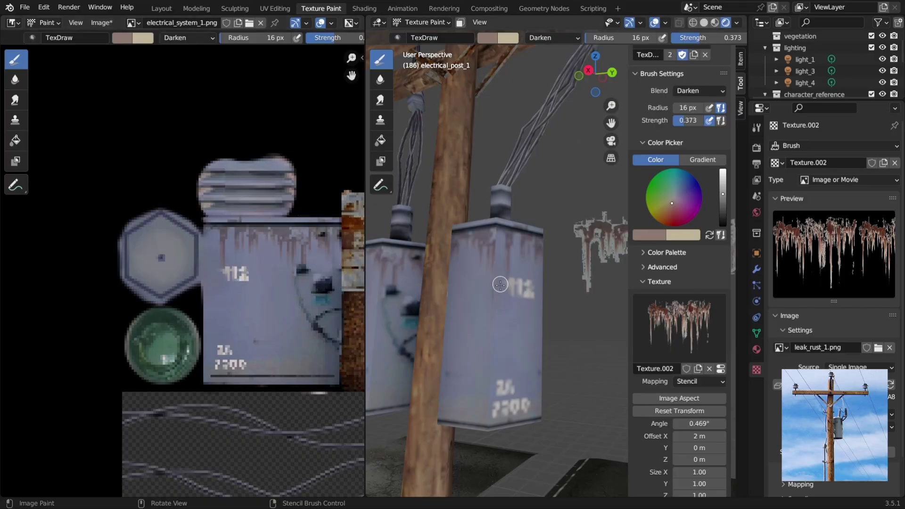
{"action": "right_click_drag", "start_coordinate": [297, 264], "coordinate": [228, 255]}
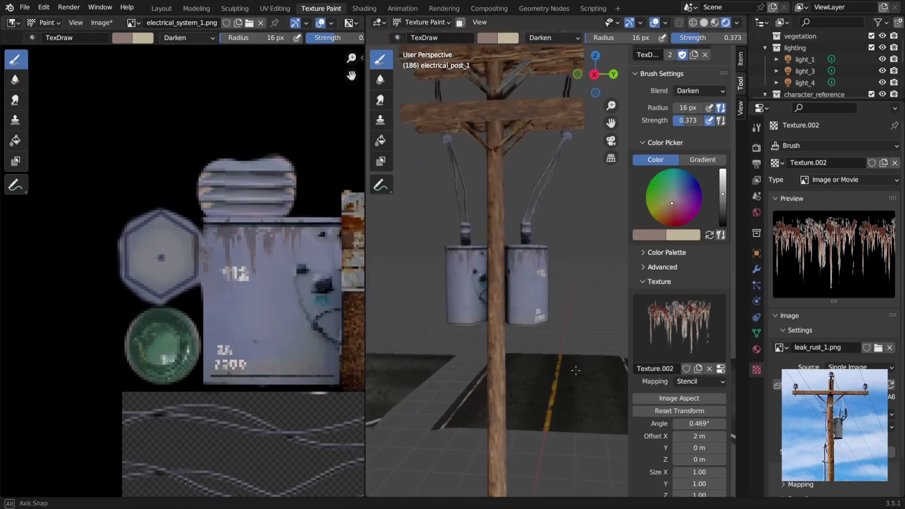
{"action": "left_click", "coordinate": [229, 255]}
{"action": "mouse_move", "coordinate": [551, 301]}
{"action": "middle_mouse_down"}
{"action": "mouse_move", "coordinate": [445, 309]}
{"action": "mouse_move", "coordinate": [549, 293]}
{"action": "middle_mouse_up"}
Reposition the rust stencil over the lower part of the can in the texture image and paint rust streaks along its bottom edge.
{"action": "right_click_drag", "start_coordinate": [279, 237], "coordinate": [79, 278], "text": "ctrl"}
{"action": "right_click_drag", "start_coordinate": [83, 281], "coordinate": [193, 366]}
{"action": "mouse_move", "coordinate": [193, 366]}
{"action": "left_mouse_down"}
{"action": "mouse_move", "coordinate": [227, 343]}
{"action": "mouse_move", "coordinate": [289, 352]}
{"action": "left_mouse_up"}
{"action": "mouse_move", "coordinate": [471, 330]}
{"action": "middle_mouse_down"}
{"action": "mouse_move", "coordinate": [519, 335]}
{"action": "mouse_move", "coordinate": [495, 340]}
{"action": "mouse_move", "coordinate": [478, 322]}
{"action": "mouse_move", "coordinate": [571, 317]}
{"action": "mouse_move", "coordinate": [659, 335]}
{"action": "middle_mouse_up"}
{"action": "key", "text": "ctrl+z"}
{"action": "scroll", "coordinate": [660, 335], "scroll_direction": "down", "scroll_amount": 2}
{"action": "middle_click_drag", "start_coordinate": [518, 377], "coordinate": [491, 339]}
{"action": "scroll", "coordinate": [490, 339], "scroll_direction": "up", "scroll_amount": 3}
{"action": "right_click_drag", "start_coordinate": [556, 359], "coordinate": [460, 276]}
Try to paint rust onto the can's hexagonal end cap in the texture image.
{"action": "right_click_drag", "start_coordinate": [189, 309], "coordinate": [190, 300]}
{"action": "left_click_drag", "start_coordinate": [184, 294], "coordinate": [146, 283]}
{"action": "middle_click_drag", "start_coordinate": [433, 288], "coordinate": [431, 250]}
{"action": "key", "text": "ctrl+z"}
Adjust the rust stencil over the hexagonal end cap, paint rust streaks across it and check the can from below.
{"action": "right_click_drag", "start_coordinate": [145, 285], "coordinate": [171, 284]}
{"action": "left_click_drag", "start_coordinate": [167, 264], "coordinate": [184, 307]}
{"action": "scroll", "coordinate": [424, 295], "scroll_direction": "down", "scroll_amount": 2}
{"action": "middle_click_drag", "start_coordinate": [424, 294], "coordinate": [584, 244]}
{"action": "scroll", "coordinate": [452, 287], "scroll_direction": "down", "scroll_amount": 4}
{"action": "scroll", "coordinate": [585, 243], "scroll_direction": "up", "scroll_amount": 6}
{"action": "mouse_move", "coordinate": [355, 273]}
{"action": "right_mouse_down"}
{"action": "mouse_move", "coordinate": [306, 258]}
{"action": "mouse_move", "coordinate": [346, 273]}
{"action": "right_mouse_up"}
{"action": "left_click_drag", "start_coordinate": [245, 259], "coordinate": [198, 258]}
{"action": "middle_click_drag", "start_coordinate": [405, 297], "coordinate": [426, 299]}
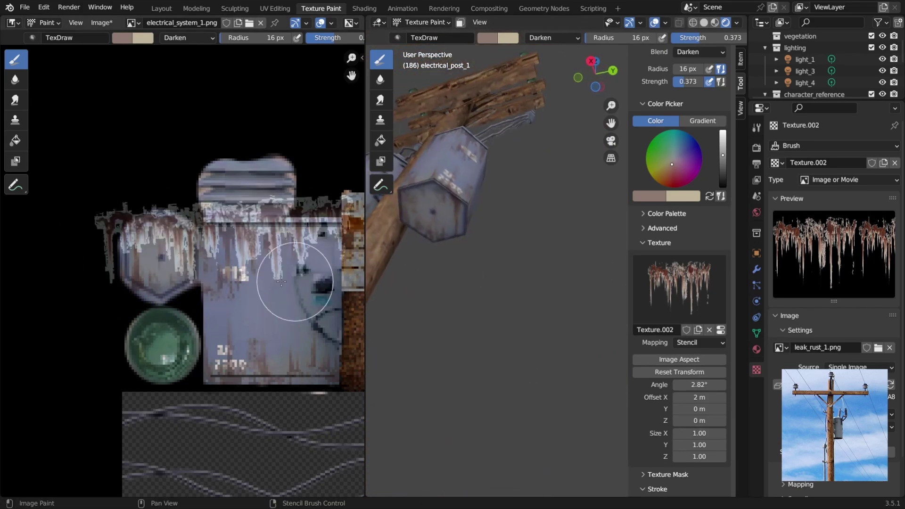
{"action": "right_click_drag", "start_coordinate": [214, 262], "coordinate": [195, 267]}
{"action": "scroll", "coordinate": [476, 245], "scroll_direction": "down", "scroll_amount": 4}
{"action": "middle_click_drag", "start_coordinate": [485, 250], "coordinate": [514, 290]}
{"action": "scroll", "coordinate": [479, 254], "scroll_direction": "up", "scroll_amount": 5}
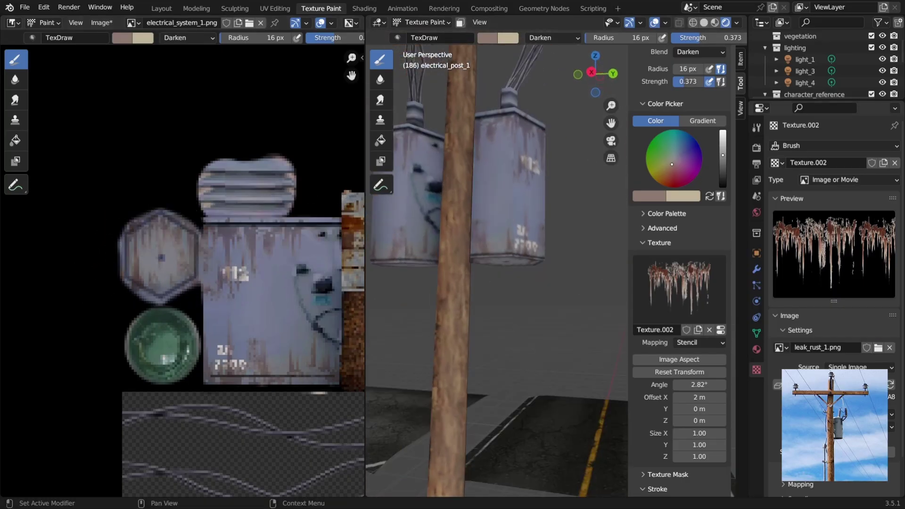
Switch the brush texture to dirt_1.jpg, reset the stencil transform, match the image aspect and place the stencil over the can.
{"action": "left_click", "coordinate": [677, 291]}
{"action": "left_click", "coordinate": [577, 270]}
{"action": "left_click", "coordinate": [679, 372]}
{"action": "left_click", "coordinate": [679, 360]}
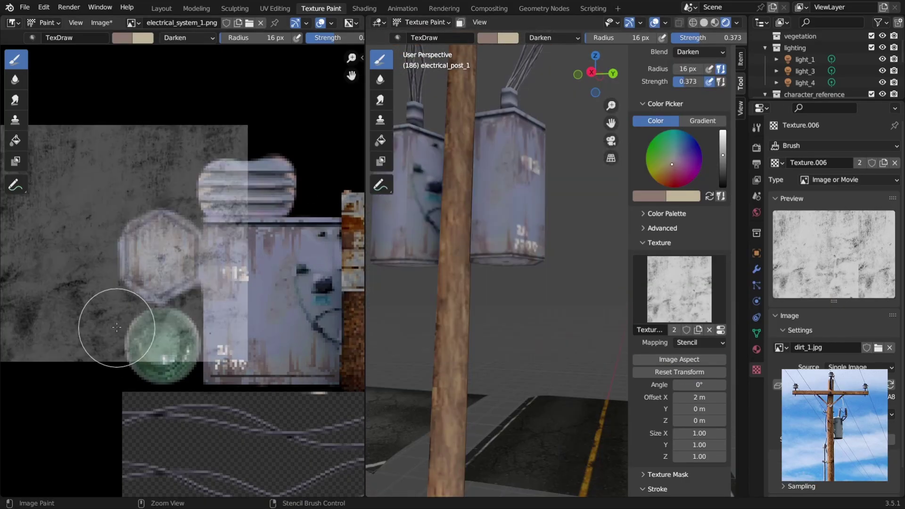
{"action": "right_click_drag", "start_coordinate": [190, 199], "coordinate": [316, 260]}
{"action": "scroll", "coordinate": [529, 269], "scroll_direction": "down", "scroll_amount": 5}
Set the brush blend mode to Overlay and paint dirt over the can and its end cap.
{"action": "left_click", "coordinate": [701, 52]}
{"action": "left_click", "coordinate": [690, 196]}
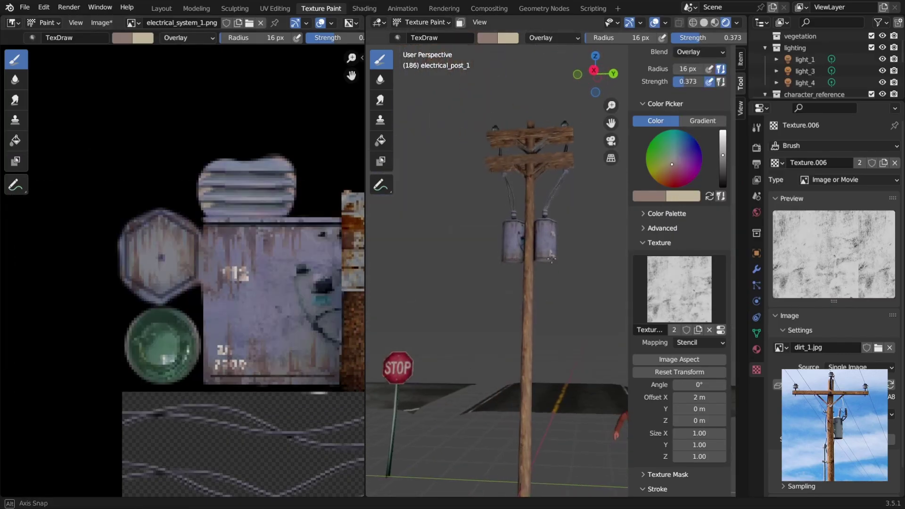
{"action": "scroll", "coordinate": [471, 264], "scroll_direction": "up", "scroll_amount": 4}
{"action": "middle_click_drag", "start_coordinate": [471, 264], "coordinate": [466, 260]}
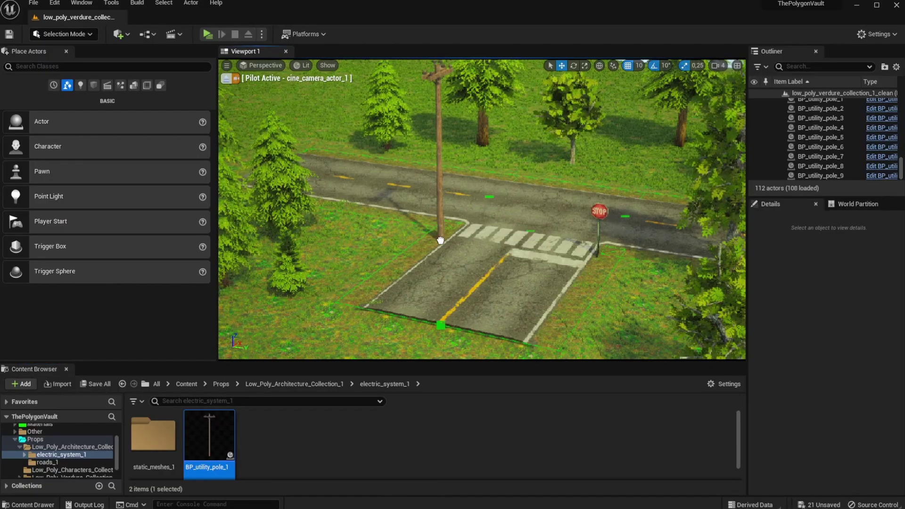
Switch to Unreal Editor, place BP_utility_pole_1 across from the junction and duplicate it into a row of four poles along the main road.
{"action": "left_click_drag", "start_coordinate": [440, 240], "coordinate": [440, 241]}
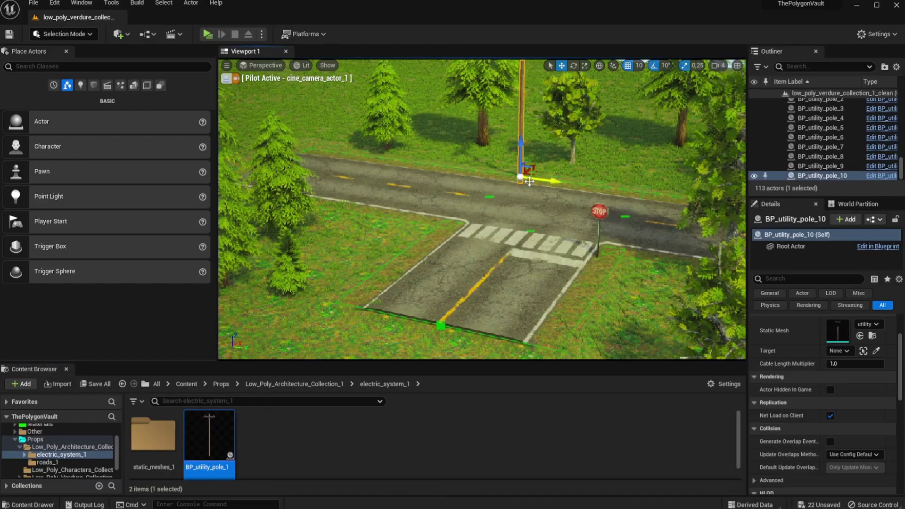
{"action": "right_click_drag", "start_coordinate": [482, 210], "coordinate": [438, 160]}
{"action": "right_click_drag", "start_coordinate": [523, 237], "coordinate": [553, 243]}
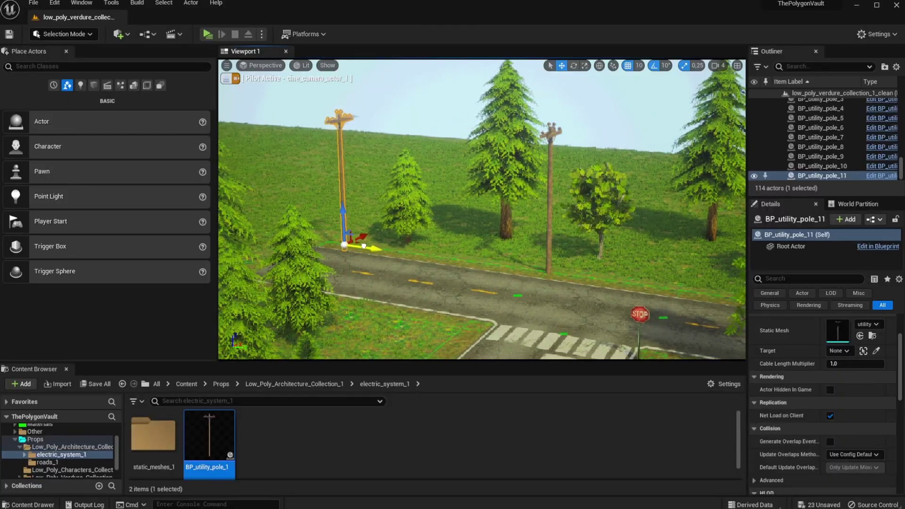
{"action": "right_click_drag", "start_coordinate": [358, 244], "coordinate": [358, 245]}
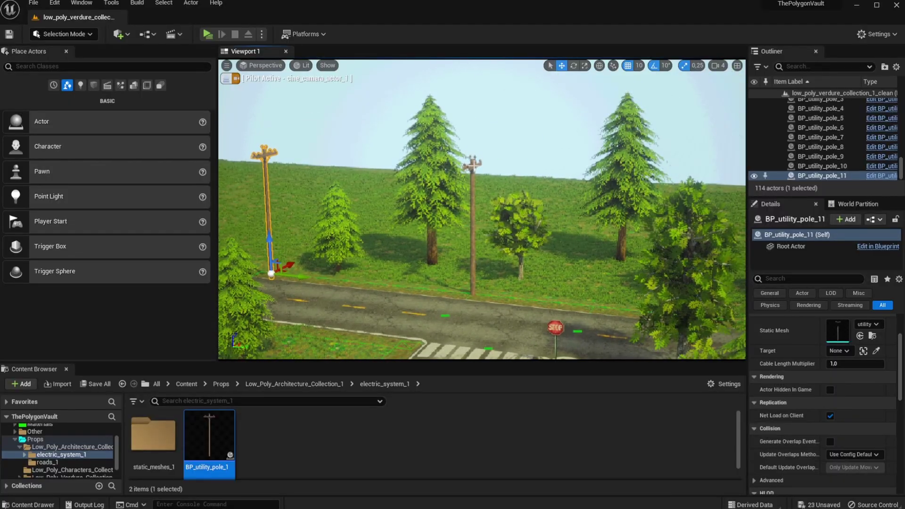
{"action": "mouse_move", "coordinate": [472, 165]}
{"action": "right_mouse_down"}
{"action": "mouse_move", "coordinate": [513, 181]}
{"action": "mouse_move", "coordinate": [485, 174]}
{"action": "right_mouse_up"}
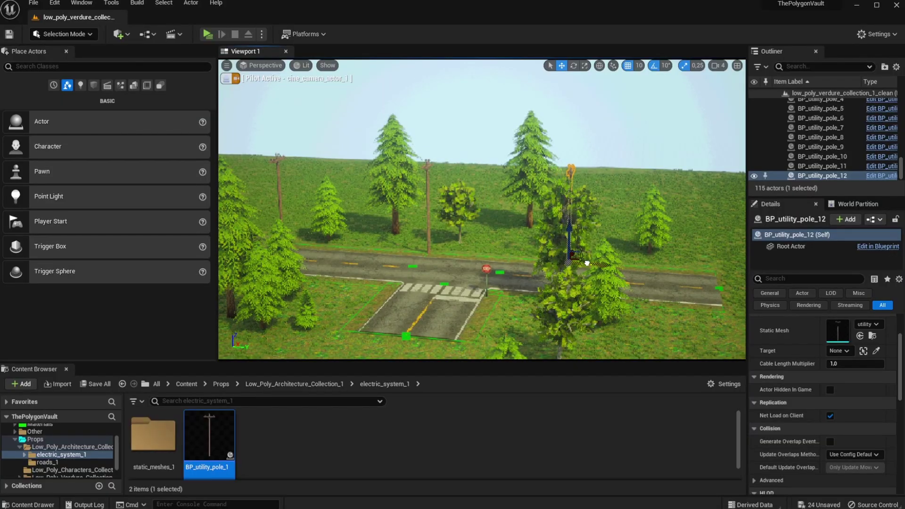
{"action": "right_click_drag", "start_coordinate": [588, 262], "coordinate": [566, 272]}
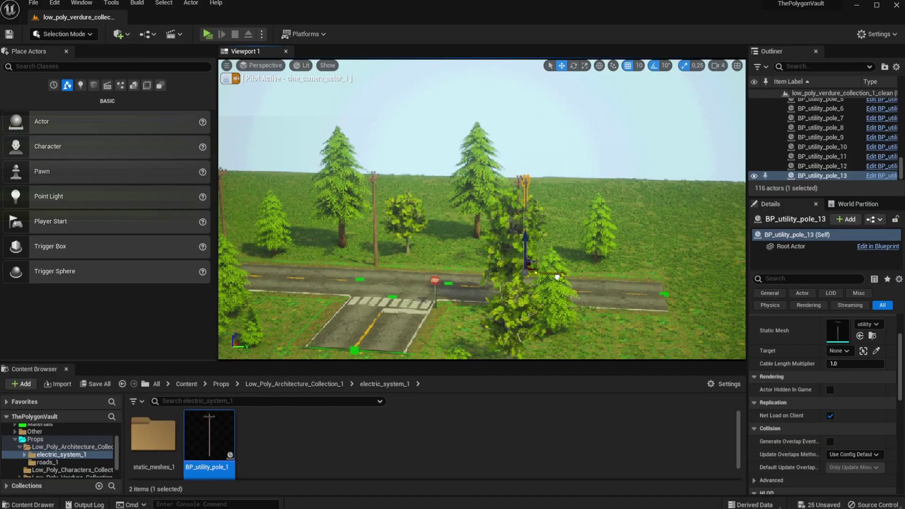
{"action": "left_click_drag", "start_coordinate": [562, 277], "coordinate": [722, 280]}
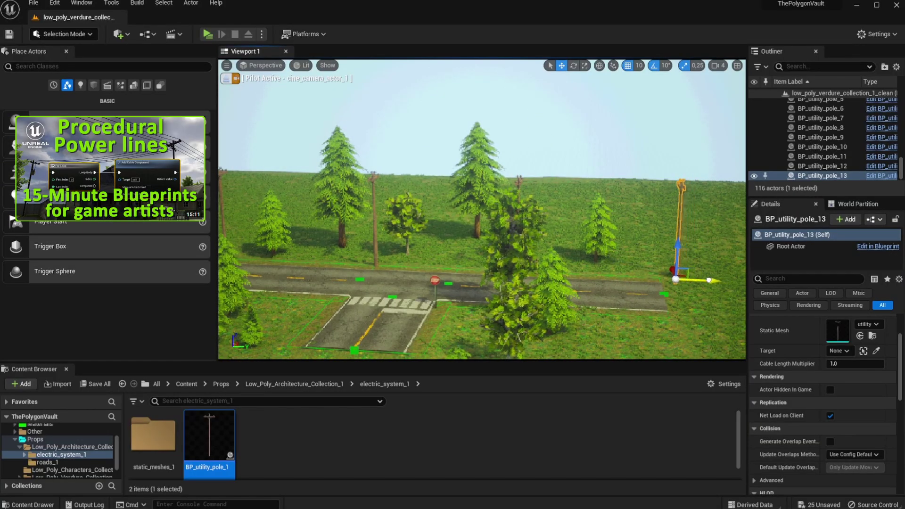
Pick the last pole in the row as the cable target of the pole beside it.
{"action": "right_click_drag", "start_coordinate": [658, 274], "coordinate": [551, 272]}
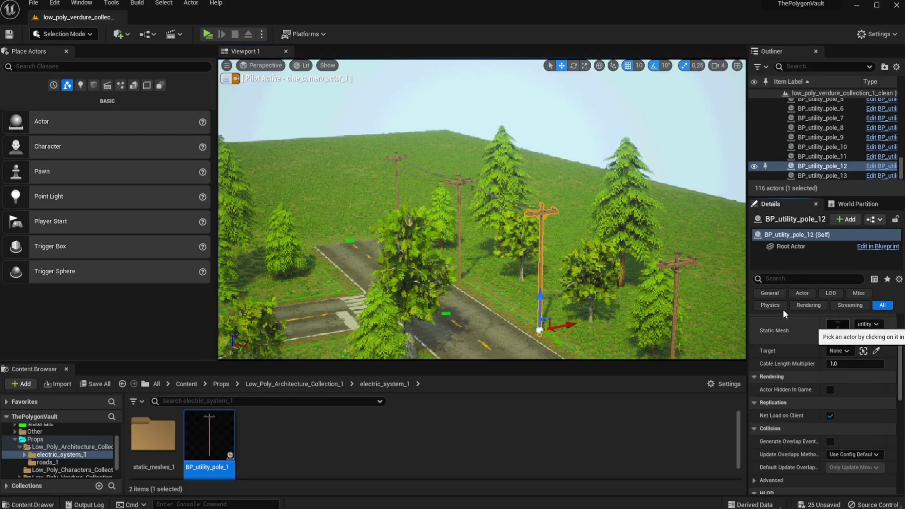
{"action": "key", "text": "a"}
{"action": "right_click_drag", "start_coordinate": [682, 265], "coordinate": [691, 210]}
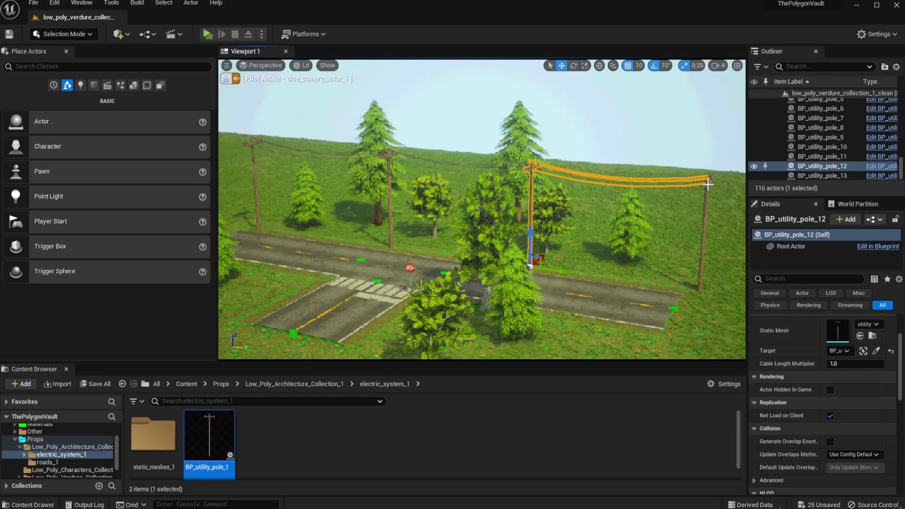
Duplicate the four linked roadside poles vertically and change the copies' static mesh to the small cable bracket.
{"action": "left_click", "coordinate": [707, 185], "text": "ctrl"}
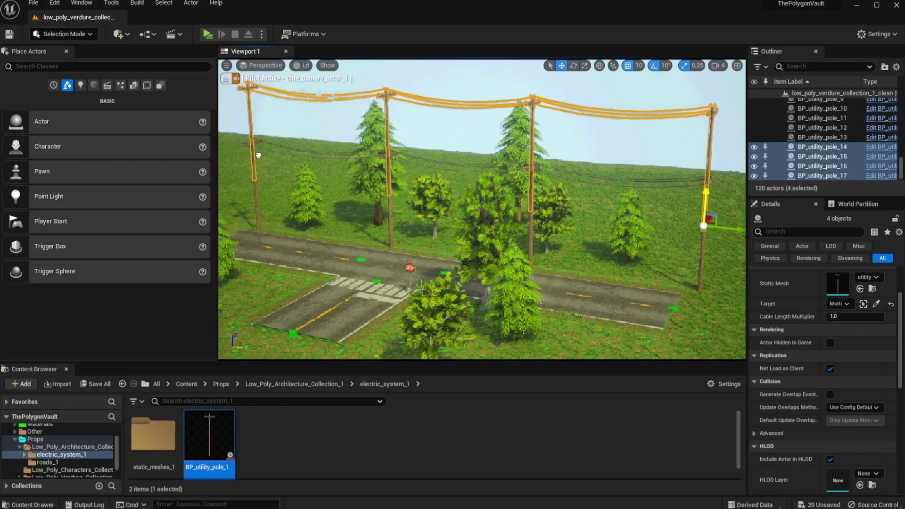
{"action": "left_click", "coordinate": [875, 278]}
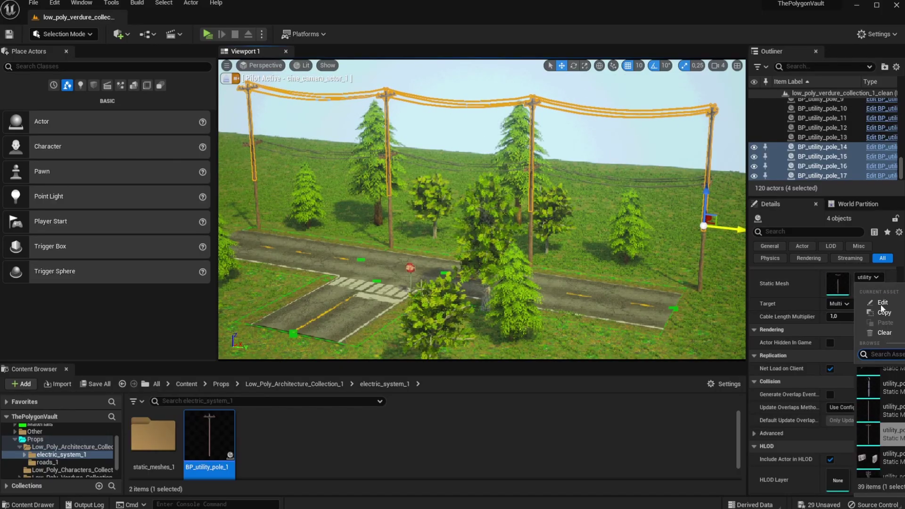
{"action": "left_click", "coordinate": [887, 464]}
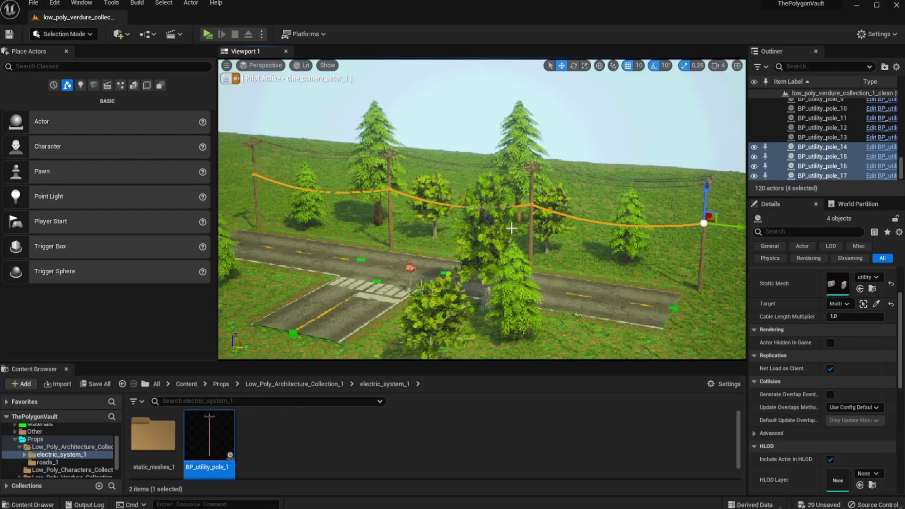
Select BP_utility_pole_10 opposite the side road and change its static mesh to the pole with a transformer.
{"action": "key", "text": "w"}
{"action": "right_click_drag", "start_coordinate": [510, 228], "coordinate": [469, 221]}
{"action": "double_click", "coordinate": [822, 109]}
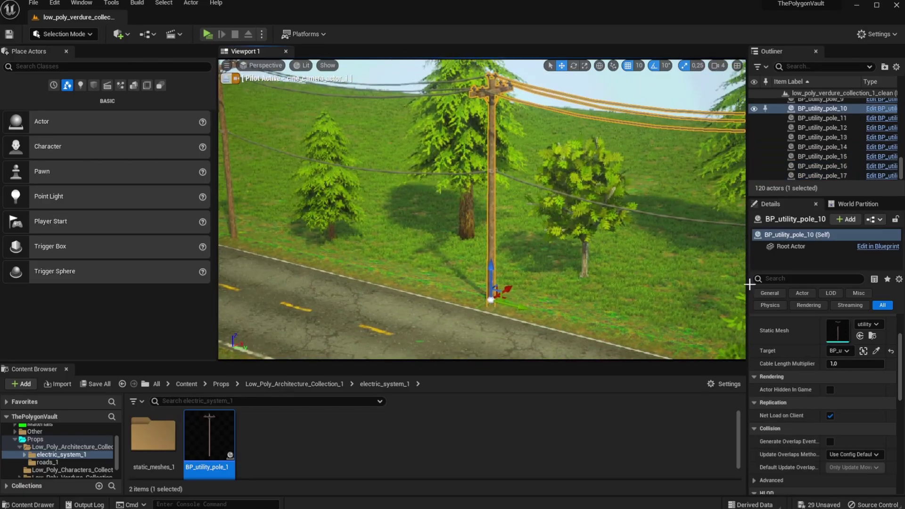
{"action": "left_click", "coordinate": [860, 324]}
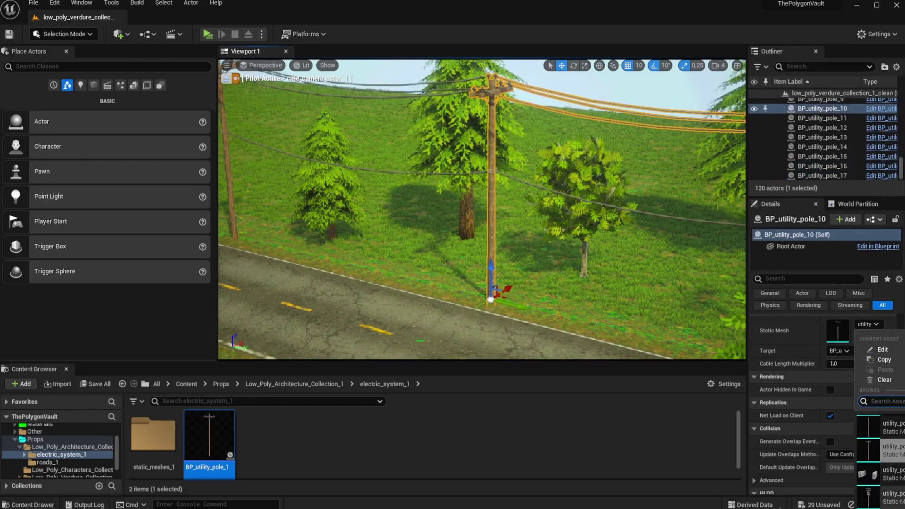
{"action": "left_click", "coordinate": [895, 497]}
Duplicate the transformer pole upward and change the copy's static mesh to the standalone crossarm.
{"action": "right_click_drag", "start_coordinate": [551, 253], "coordinate": [561, 219]}
{"action": "key", "text": "s"}
{"action": "right_click_drag", "start_coordinate": [466, 273], "coordinate": [466, 276]}
{"action": "left_click_drag", "start_coordinate": [477, 283], "coordinate": [501, 149], "text": "alt"}
{"action": "left_click", "coordinate": [865, 324]}
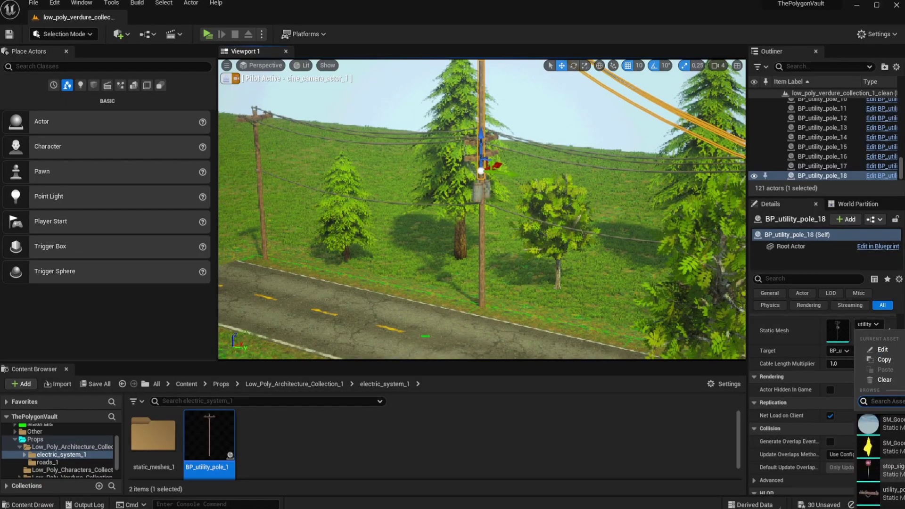
{"action": "left_click", "coordinate": [877, 494]}
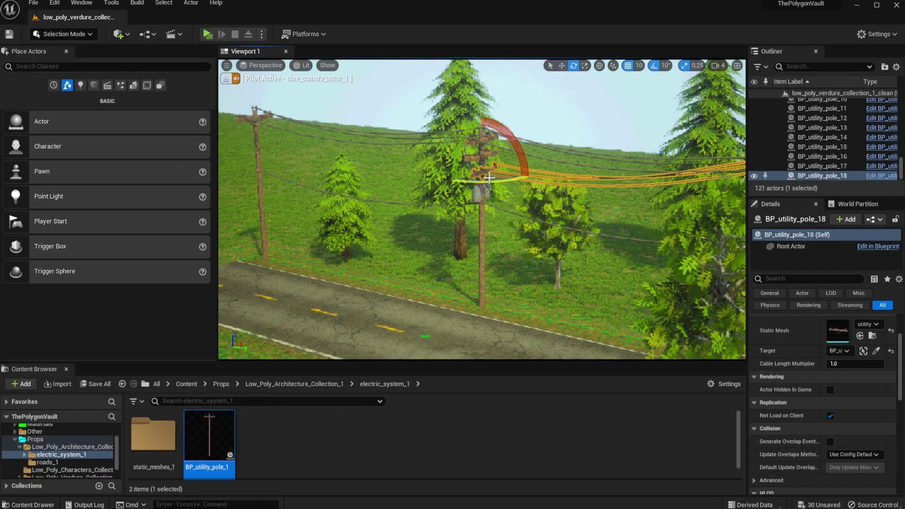
Reset the standalone crossarm's cable target and rotate it about the vertical axis to face the side road.
{"action": "left_click", "coordinate": [890, 351]}
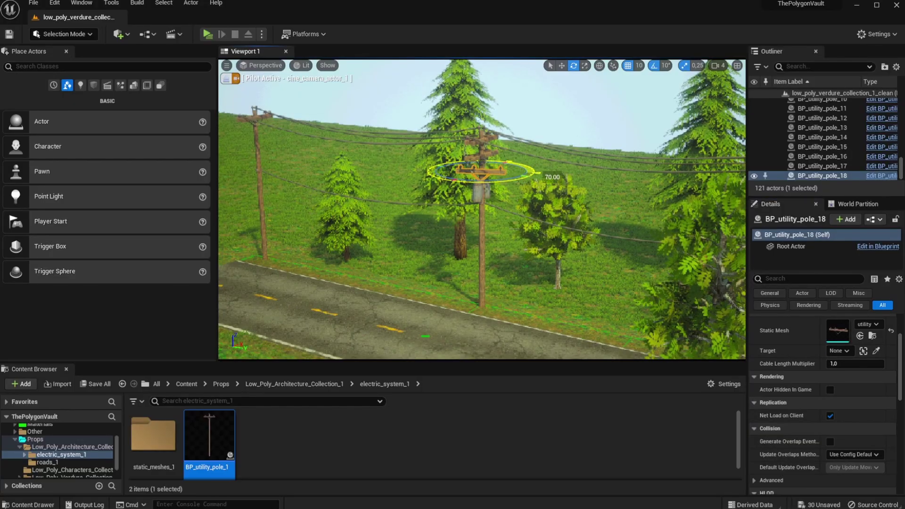
{"action": "key", "text": "w"}
{"action": "right_click_drag", "start_coordinate": [506, 186], "coordinate": [521, 198]}
{"action": "key", "text": "d"}
{"action": "key", "text": "s"}
{"action": "key", "text": "s"}
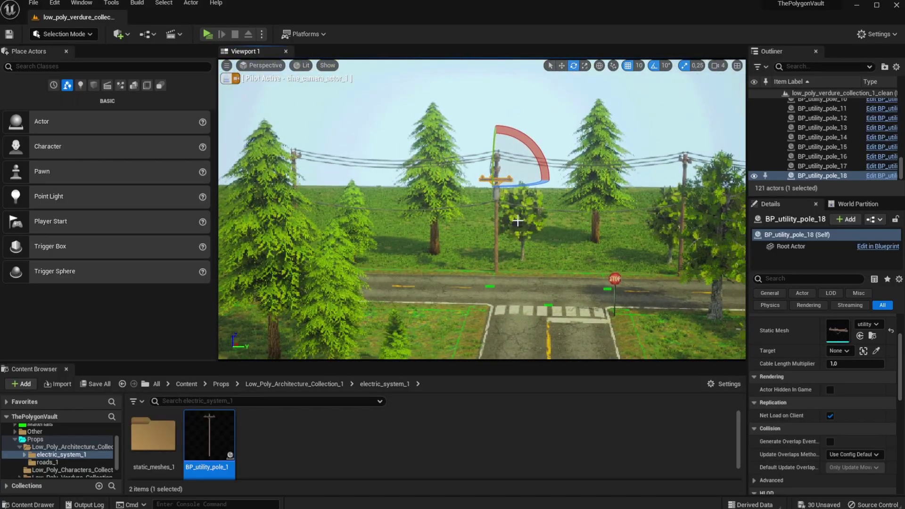
Duplicate the transformer pole to the edge of the side road and reset the copy's cable target.
{"action": "key", "text": "w"}
{"action": "left_click", "coordinate": [495, 222]}
{"action": "right_click_drag", "start_coordinate": [495, 222], "coordinate": [445, 237]}
{"action": "key", "text": "d"}
{"action": "left_click_drag", "start_coordinate": [620, 198], "coordinate": [518, 241], "text": "alt"}
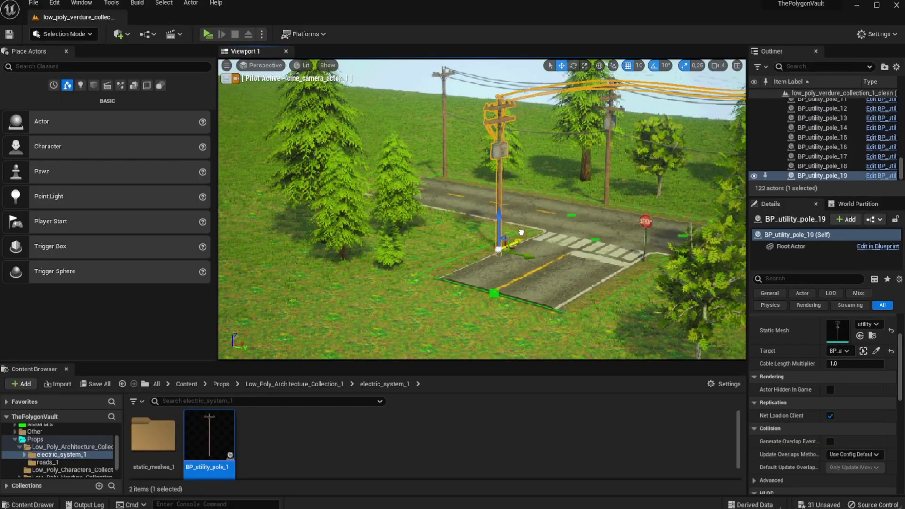
{"action": "left_click", "coordinate": [891, 350]}
Rotate the side-road pole about the vertical axis and change its static mesh to the pole with a single one-sided arm.
{"action": "key", "text": "e"}
{"action": "mouse_move", "coordinate": [529, 259]}
{"action": "left_mouse_down"}
{"action": "mouse_move", "coordinate": [518, 262]}
{"action": "mouse_move", "coordinate": [569, 259]}
{"action": "mouse_move", "coordinate": [529, 264]}
{"action": "left_mouse_up"}
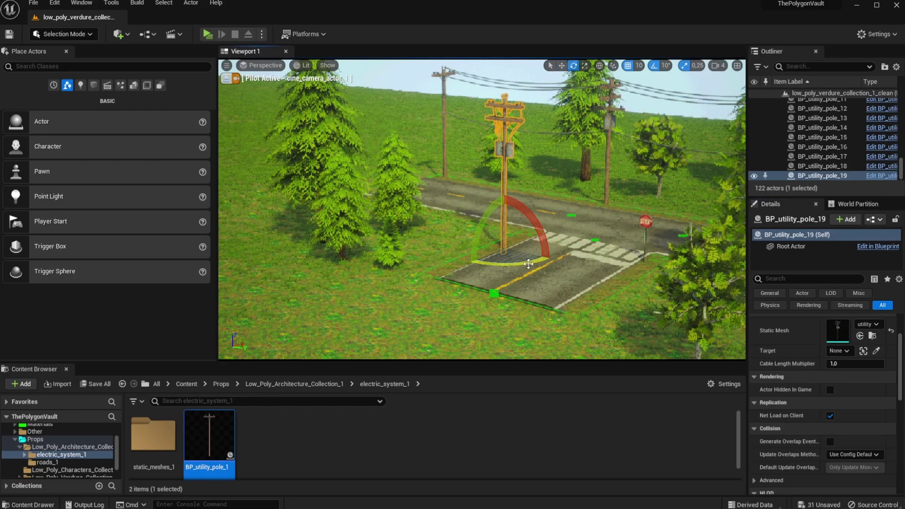
{"action": "left_click", "coordinate": [867, 324]}
{"action": "scroll", "coordinate": [900, 464], "scroll_direction": "down", "scroll_amount": 5}
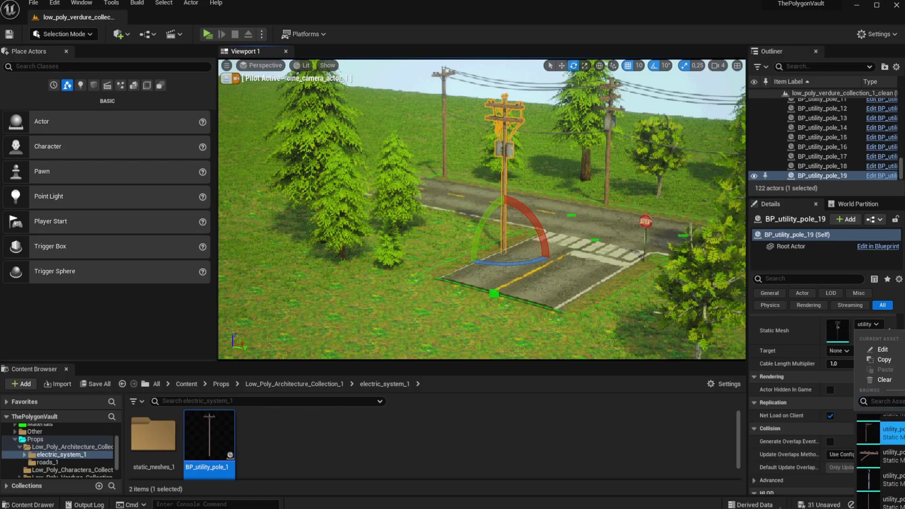
{"action": "left_click", "coordinate": [893, 433]}
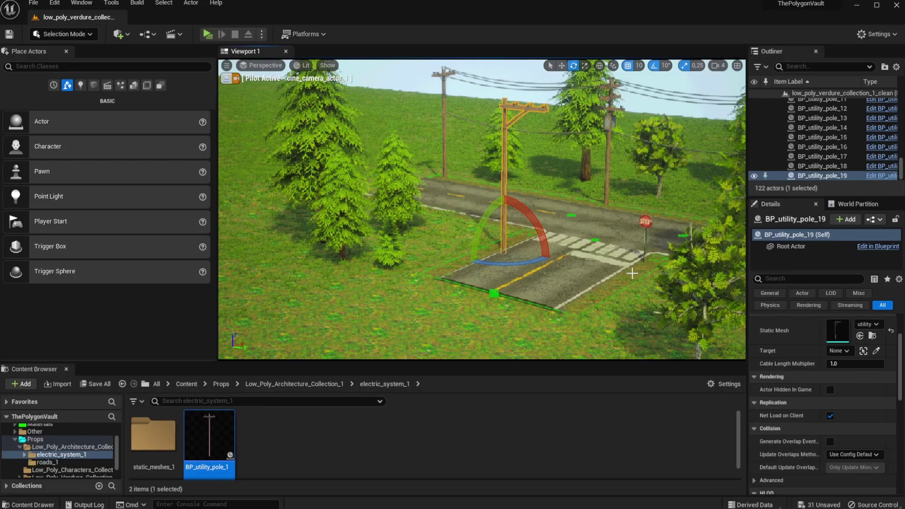
Set the one-sided-arm pole as the cable target of the standalone crossarm on the transformer pole.
{"action": "left_click", "coordinate": [610, 108]}
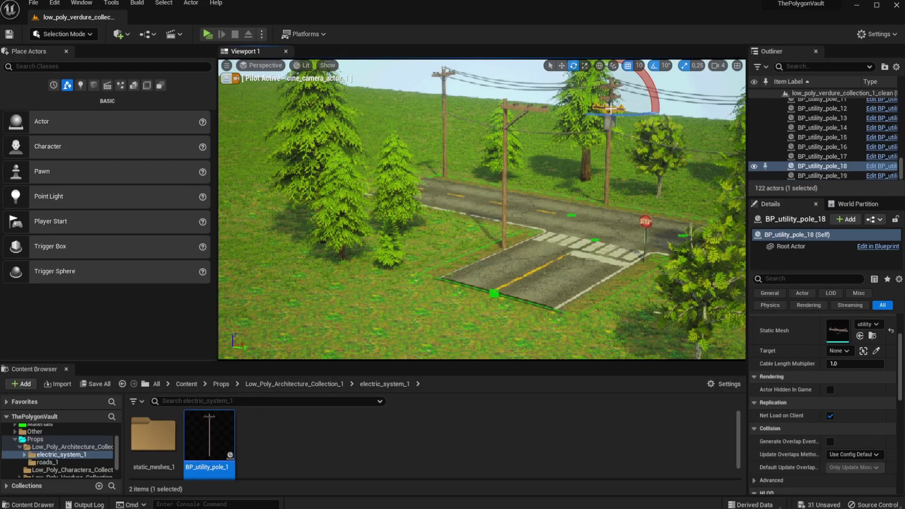
{"action": "left_click", "coordinate": [876, 350]}
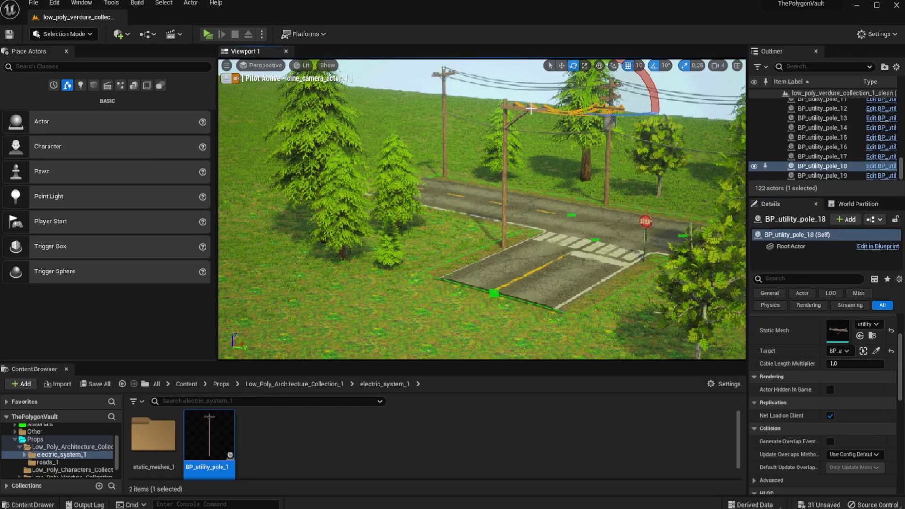
{"action": "left_click", "coordinate": [536, 104]}
Duplicate the one-sided-arm pole BP_utility_pole_19 farther from the junction, out on the grass.
{"action": "right_click_drag", "start_coordinate": [531, 140], "coordinate": [532, 140]}
{"action": "left_click", "coordinate": [589, 168]}
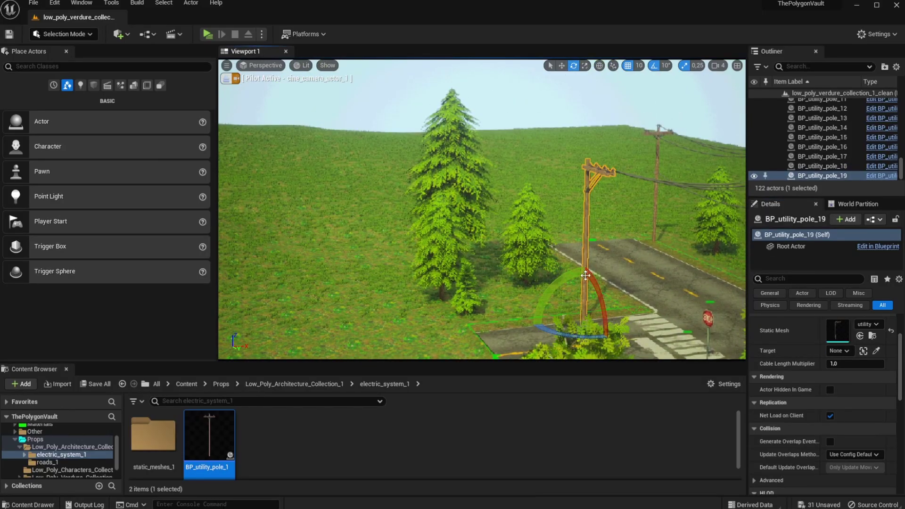
{"action": "key", "text": "w"}
{"action": "left_click_drag", "start_coordinate": [609, 318], "coordinate": [405, 337], "text": "alt"}
Set the new pole on the grass as the cable target of BP_utility_pole_19.
{"action": "left_click", "coordinate": [587, 170]}
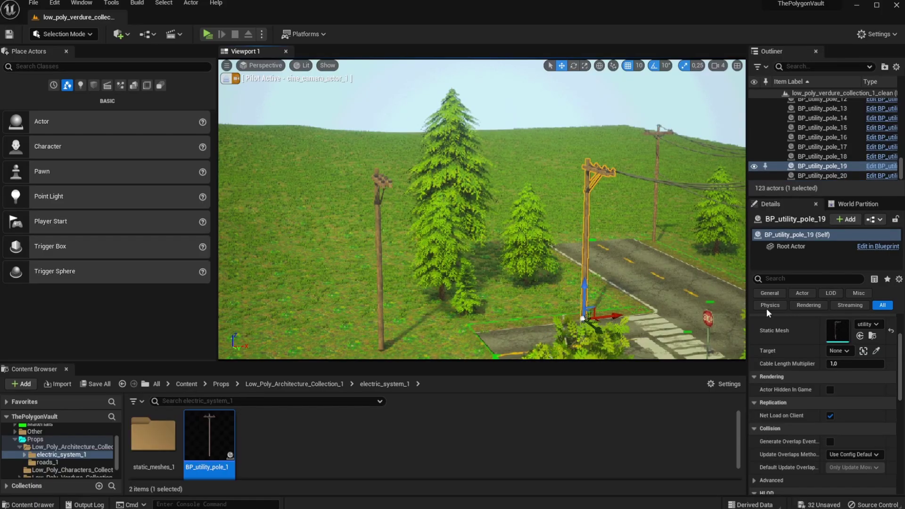
{"action": "left_click", "coordinate": [875, 350]}
{"action": "left_click", "coordinate": [380, 180]}
Duplicate BP_utility_pole_20 farther out on the grass and change the copy's static mesh to the slim pole without a crossarm.
{"action": "mouse_move", "coordinate": [381, 181]}
{"action": "right_mouse_down"}
{"action": "mouse_move", "coordinate": [383, 194]}
{"action": "mouse_move", "coordinate": [424, 207]}
{"action": "mouse_move", "coordinate": [519, 174]}
{"action": "mouse_move", "coordinate": [485, 179]}
{"action": "mouse_move", "coordinate": [474, 194]}
{"action": "mouse_move", "coordinate": [471, 183]}
{"action": "mouse_move", "coordinate": [467, 203]}
{"action": "mouse_move", "coordinate": [410, 210]}
{"action": "mouse_move", "coordinate": [382, 202]}
{"action": "mouse_move", "coordinate": [390, 183]}
{"action": "mouse_move", "coordinate": [382, 181]}
{"action": "right_mouse_up"}
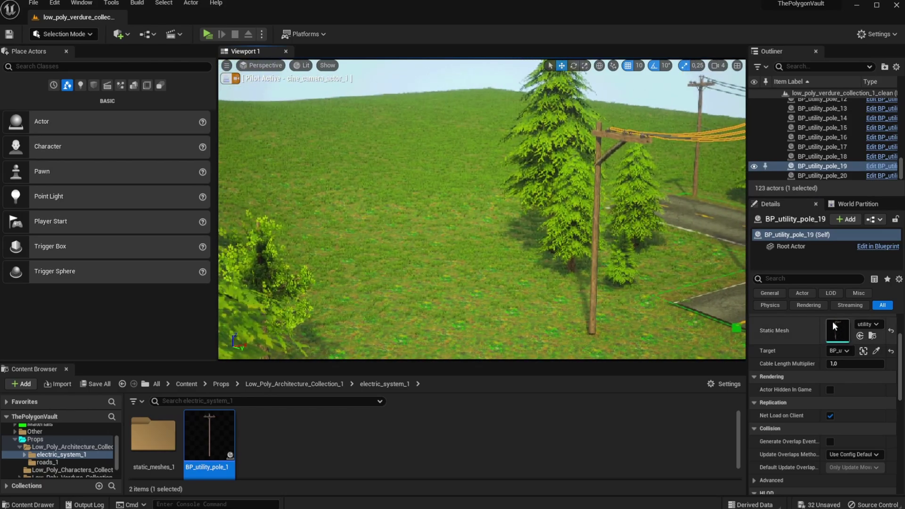
{"action": "left_click", "coordinate": [592, 302]}
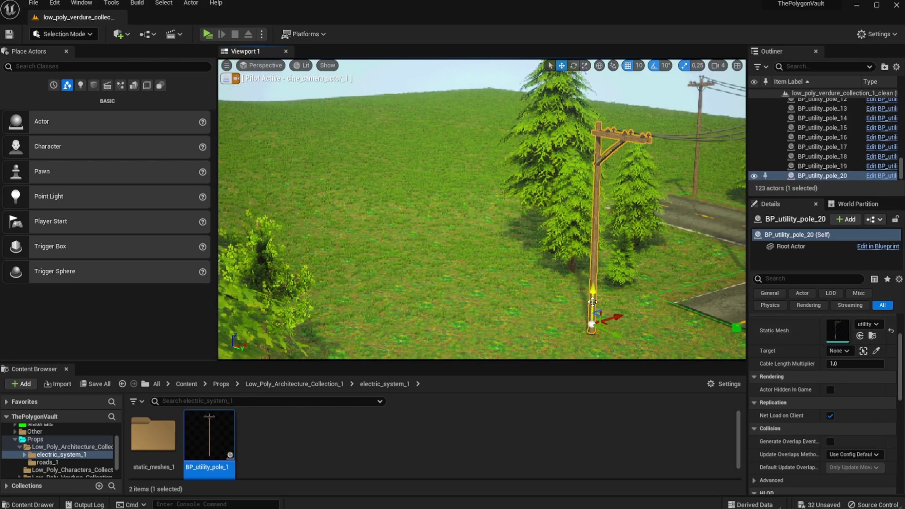
{"action": "left_click_drag", "start_coordinate": [593, 302], "coordinate": [382, 278], "text": "alt"}
{"action": "left_click", "coordinate": [868, 324]}
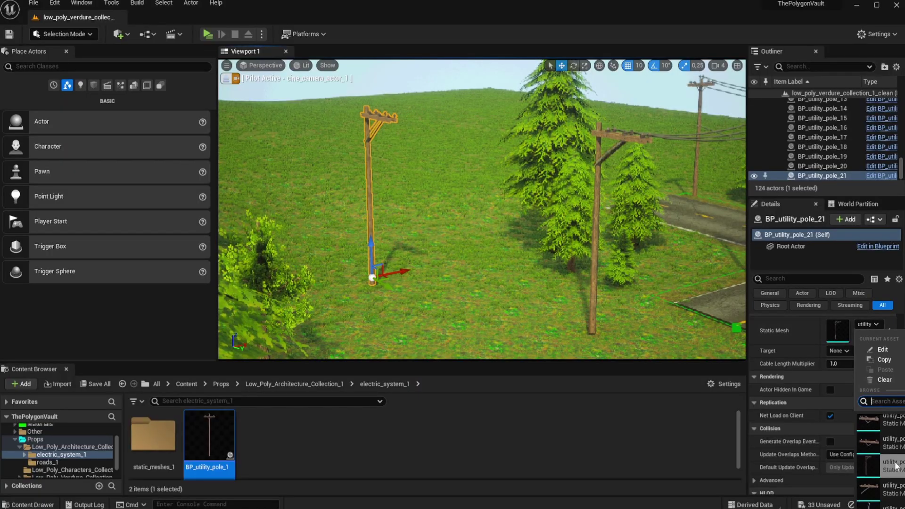
{"action": "left_click", "coordinate": [892, 494]}
Rotate the new armless pole on the grass about its vertical axis to face the power line.
{"action": "key", "text": "f"}
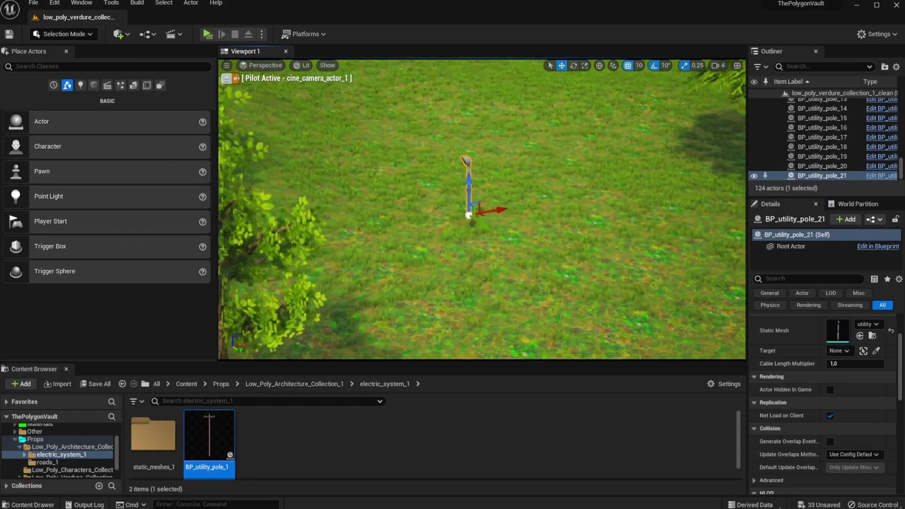
{"action": "key", "text": "e"}
{"action": "left_click_drag", "start_coordinate": [533, 303], "coordinate": [570, 275]}
{"action": "key", "text": "s"}
{"action": "right_click_drag", "start_coordinate": [523, 283], "coordinate": [523, 245]}
{"action": "scroll", "coordinate": [409, 254], "scroll_direction": "up", "scroll_amount": 10}
{"action": "key", "text": "w"}
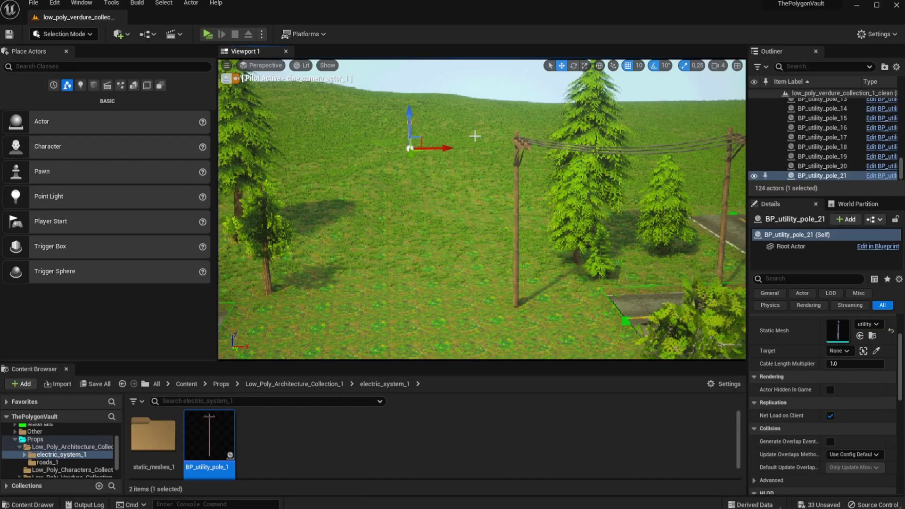
Set the distant armless pole as the cable target of BP_utility_pole_20, then deselect the pole.
{"action": "left_click", "coordinate": [516, 145]}
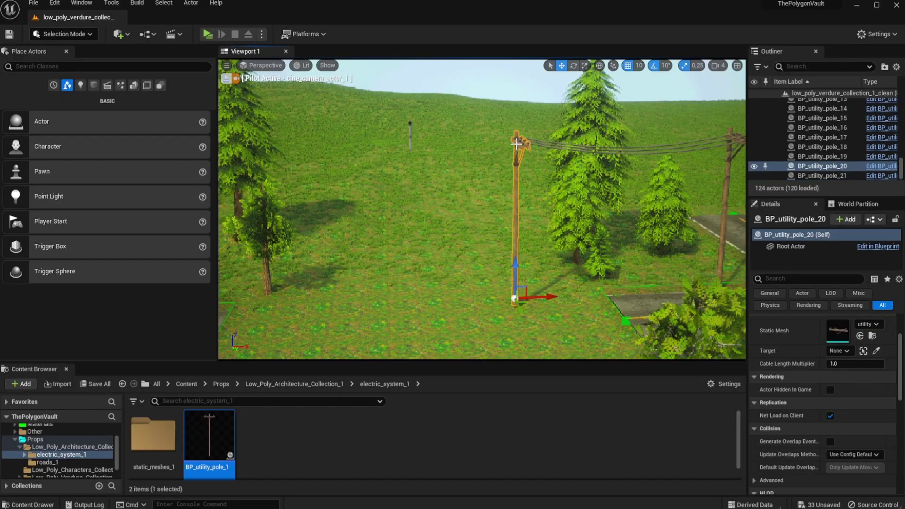
{"action": "left_click", "coordinate": [876, 350]}
{"action": "scroll", "coordinate": [434, 156], "scroll_direction": "up", "scroll_amount": 5}
{"action": "scroll", "coordinate": [434, 155], "scroll_direction": "up", "scroll_amount": 5}
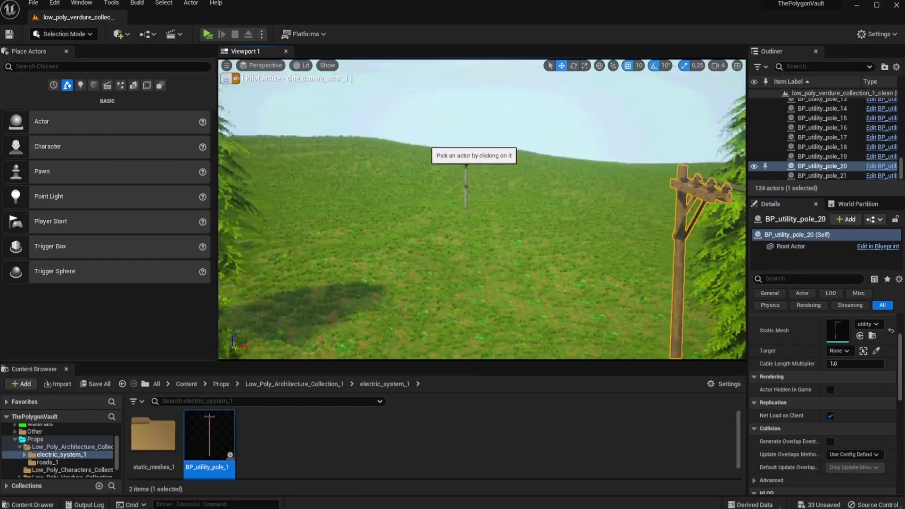
{"action": "left_click", "coordinate": [464, 164]}
{"action": "key", "text": "s"}
{"action": "right_click_drag", "start_coordinate": [472, 173], "coordinate": [617, 184]}
{"action": "scroll", "coordinate": [473, 173], "scroll_direction": "down", "scroll_amount": 8}
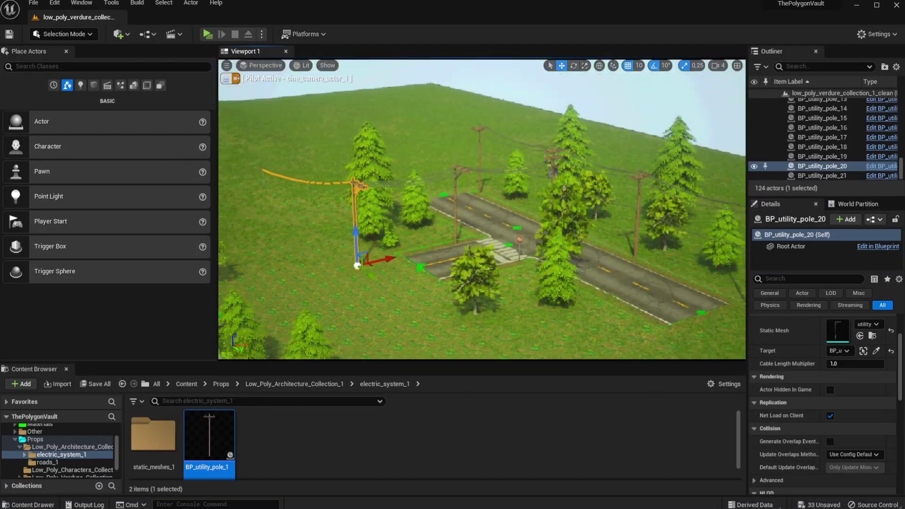
{"action": "left_click", "coordinate": [652, 106]}
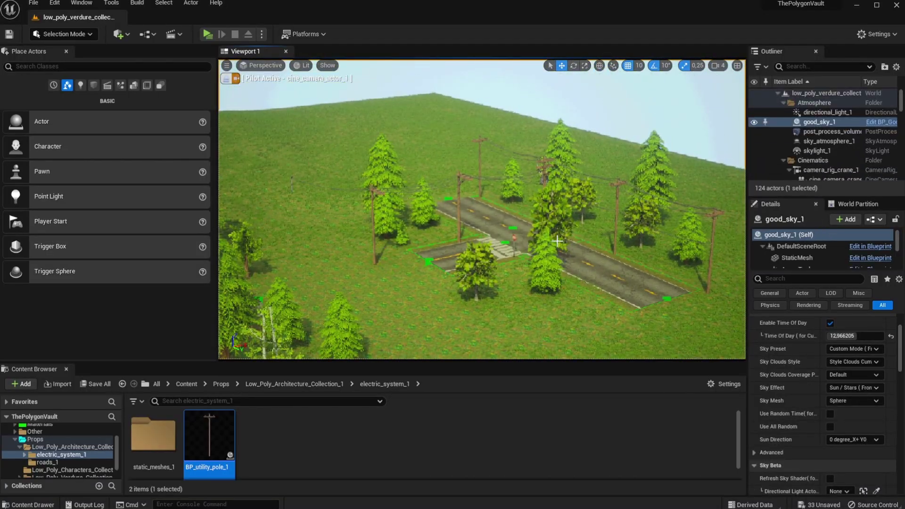
{"action": "key", "text": "w"}
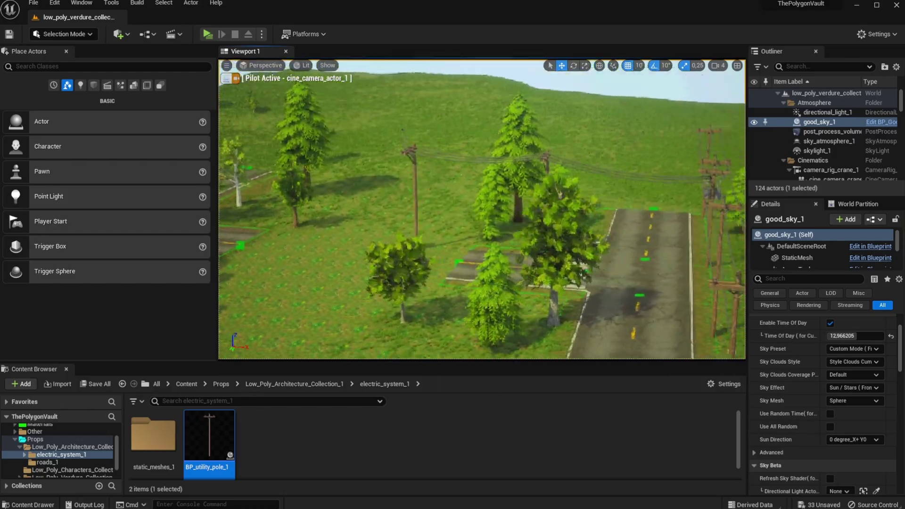